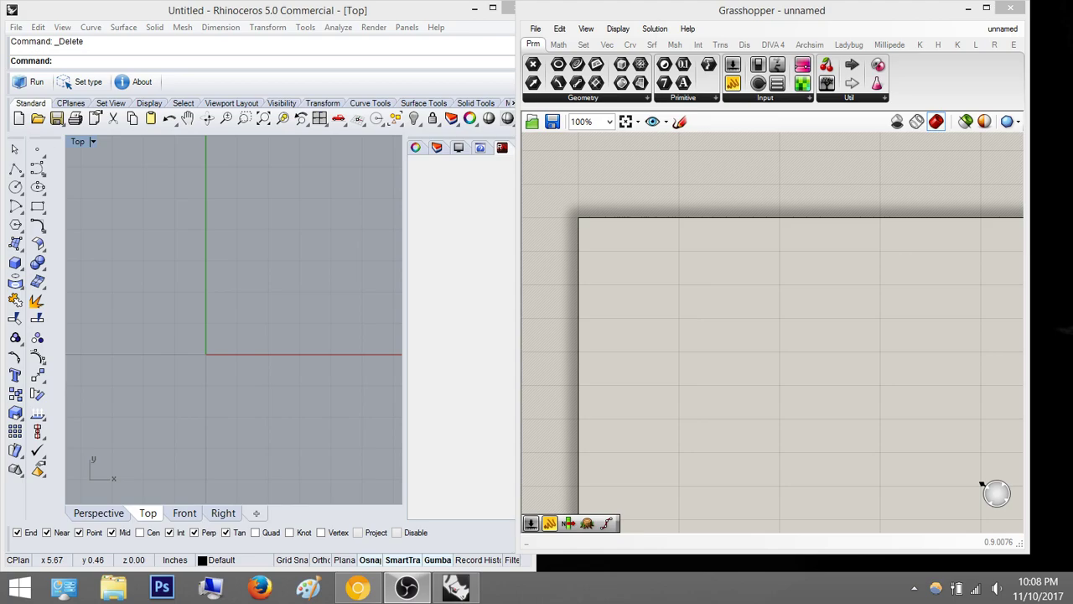
- Snap the Grasshopper window to the right half of the screen beside the Rhino window
{"action": "left_click", "coordinate": [778, 297]}
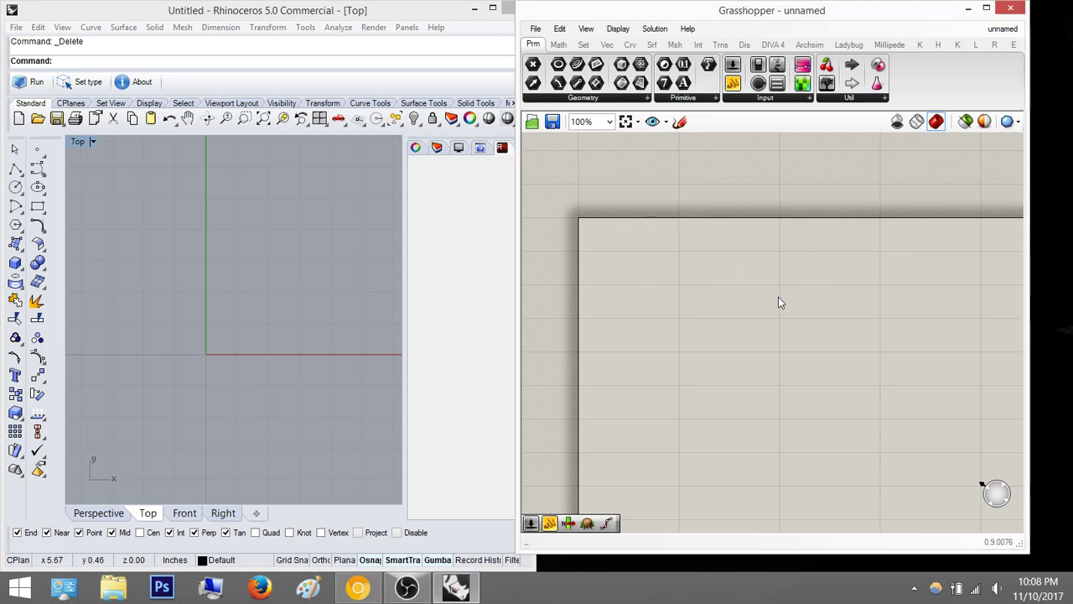
{"action": "key", "text": "super+Right"}
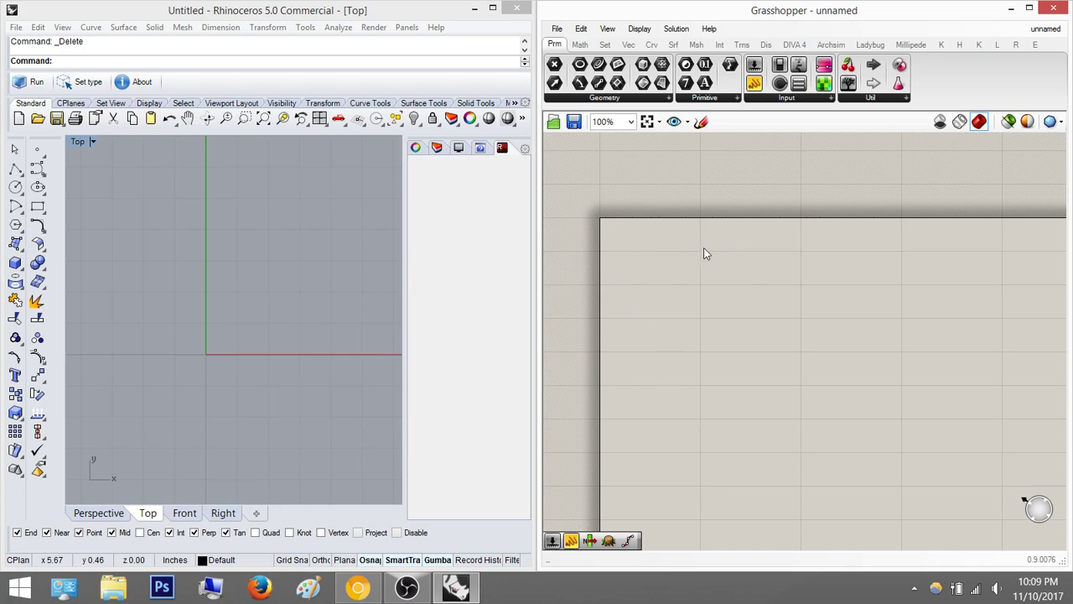
{"action": "double_click", "coordinate": [704, 248]}
{"action": "type", "text": "pol"}
{"action": "key", "text": "BackSpace"}
{"action": "key", "text": "BackSpace"}
{"action": "key", "text": "BackSpace"}
{"action": "left_click", "coordinate": [771, 301]}
{"action": "double_click", "coordinate": [769, 277]}
{"action": "scroll", "coordinate": [266, 279], "scroll_direction": "down", "scroll_amount": 5}
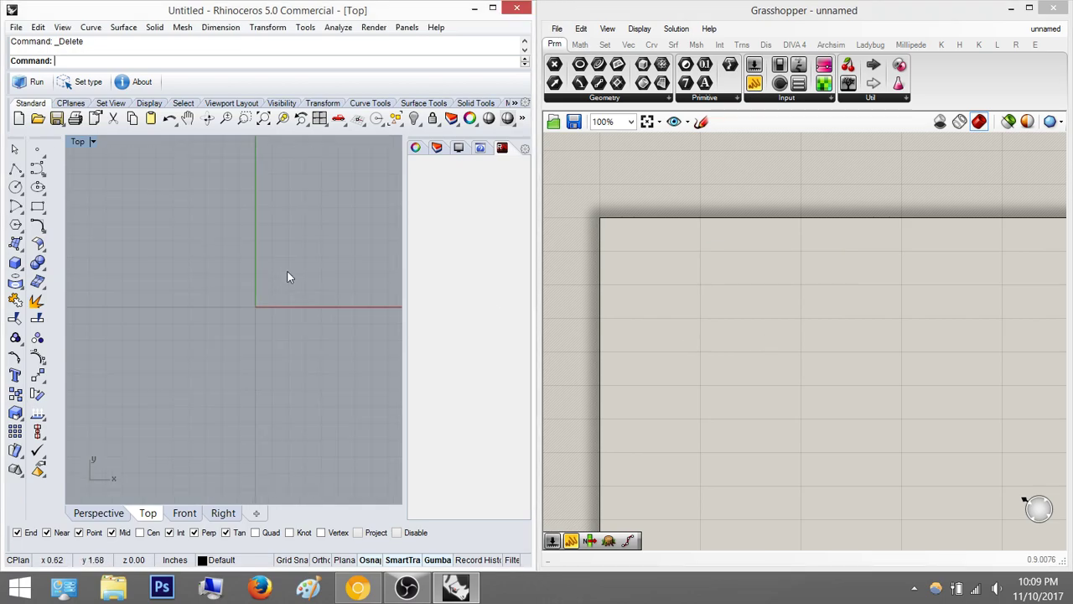
- Add a Square grid component to the empty canvas
{"action": "double_click", "coordinate": [750, 298]}
{"action": "type", "text": "squa"}
{"action": "key", "text": "Return"}
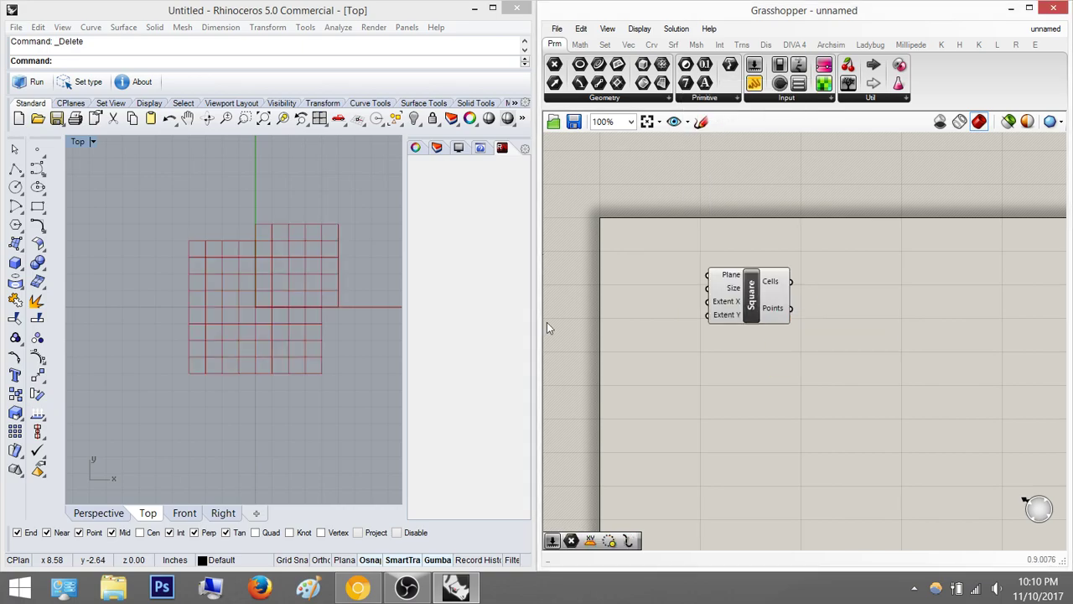
{"action": "left_click", "coordinate": [750, 298]}
{"action": "scroll", "coordinate": [751, 298], "scroll_direction": "up", "scroll_amount": 1}
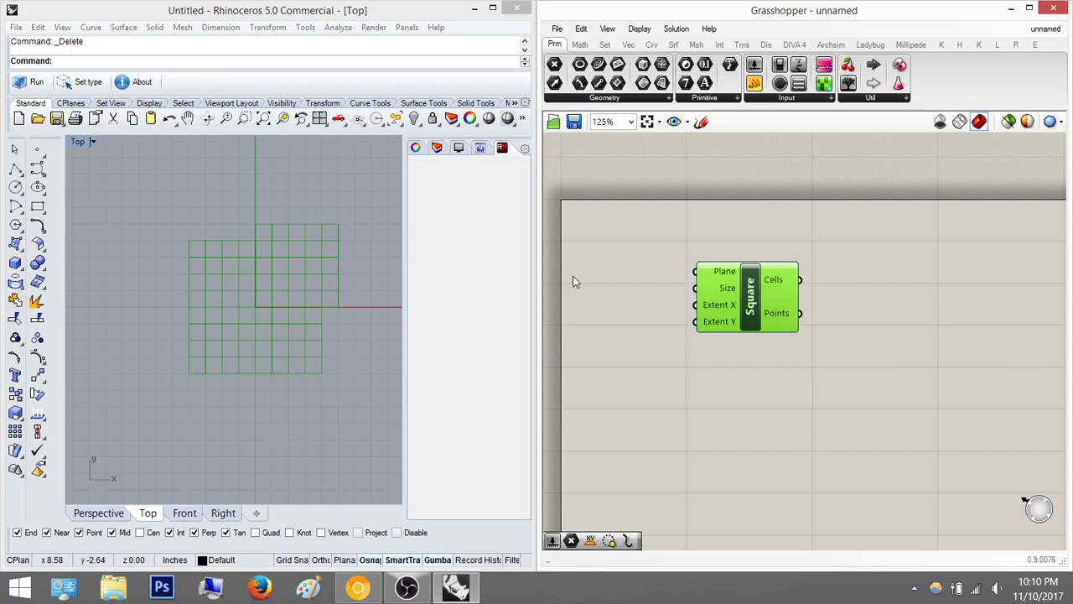
- Add a number slider with the value 15 and place it ahead of the Square grid component's inputs
{"action": "left_click", "coordinate": [649, 304]}
{"action": "double_click", "coordinate": [647, 305]}
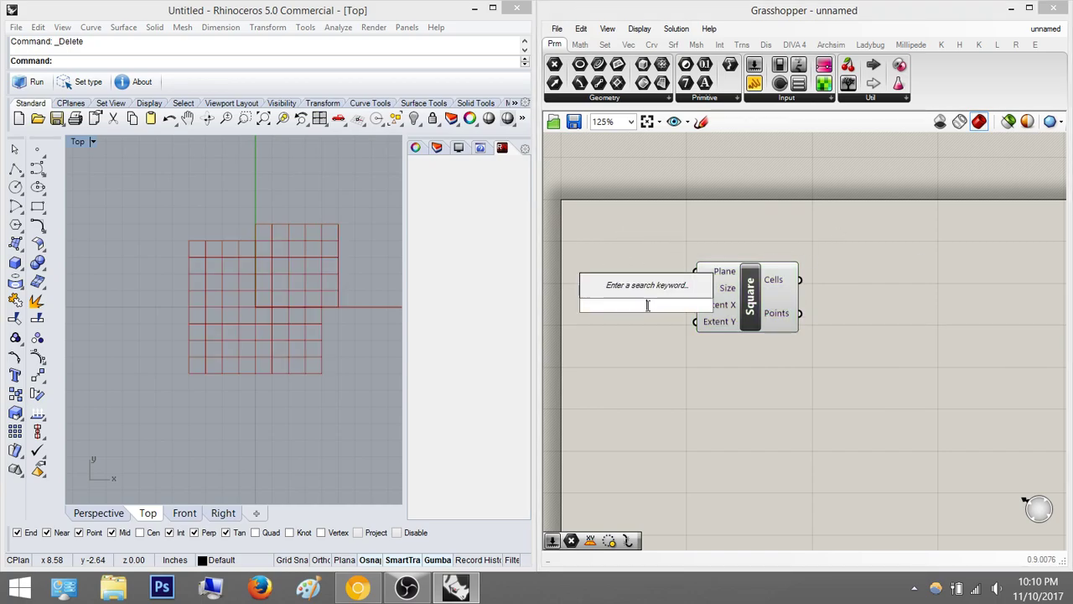
{"action": "type", "text": "15"}
{"action": "key", "text": "Return"}
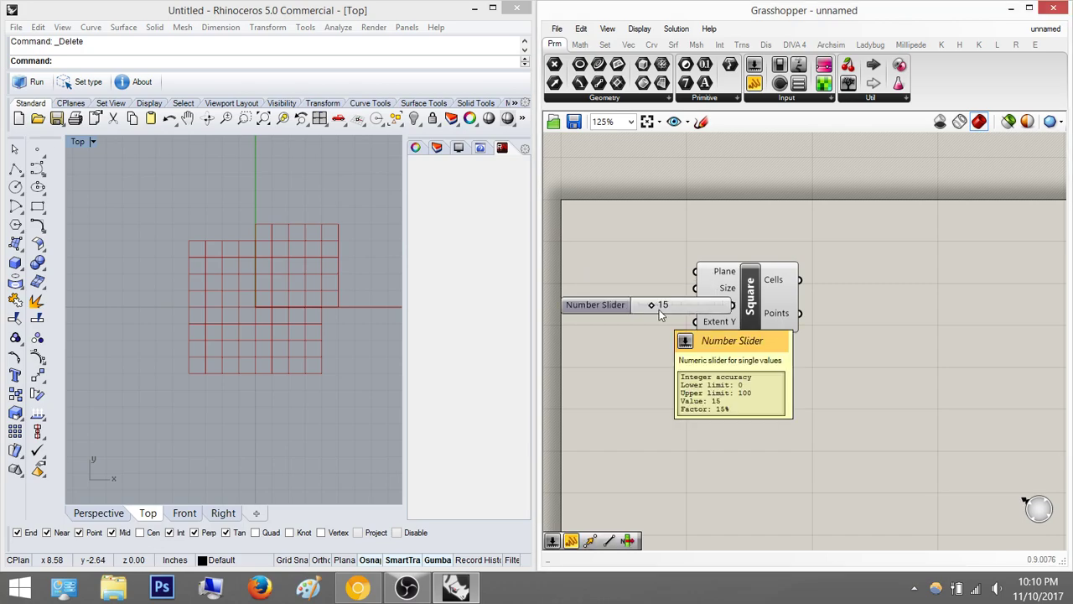
{"action": "left_click_drag", "start_coordinate": [592, 305], "coordinate": [480, 315]}
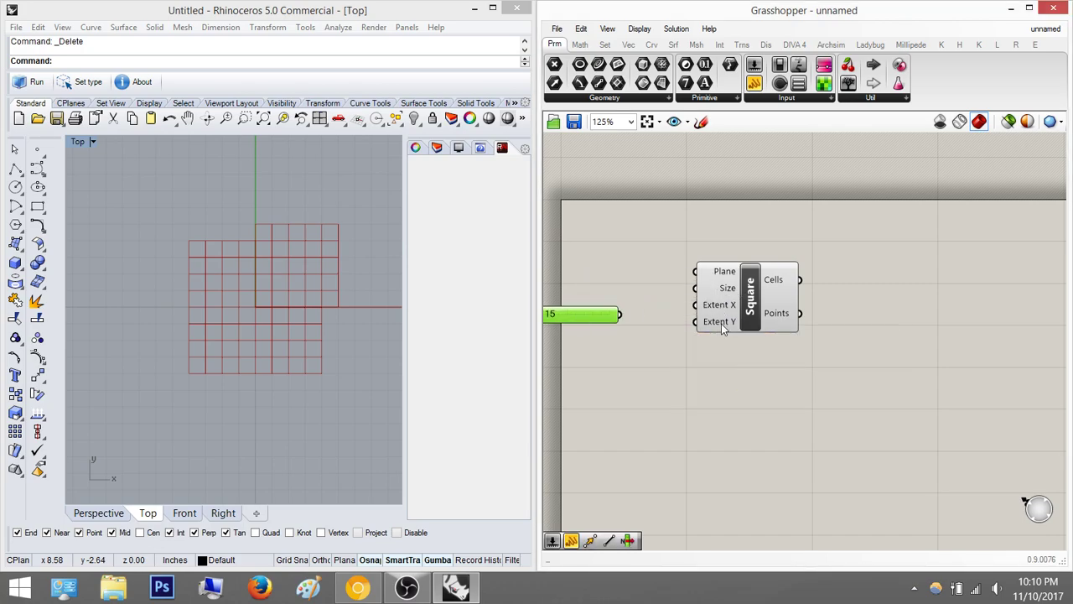
- Connect the 15 slider to both the Extent X and Extent Y inputs of the Square grid component
{"action": "mouse_move", "coordinate": [619, 315]}
{"action": "left_mouse_down"}
{"action": "mouse_move", "coordinate": [709, 308]}
{"action": "mouse_move", "coordinate": [619, 314]}
{"action": "left_mouse_up"}
{"action": "left_click", "coordinate": [836, 307]}
{"action": "right_click_drag", "start_coordinate": [836, 307], "coordinate": [793, 278]}
{"action": "scroll", "coordinate": [793, 278], "scroll_direction": "up", "scroll_amount": 1}
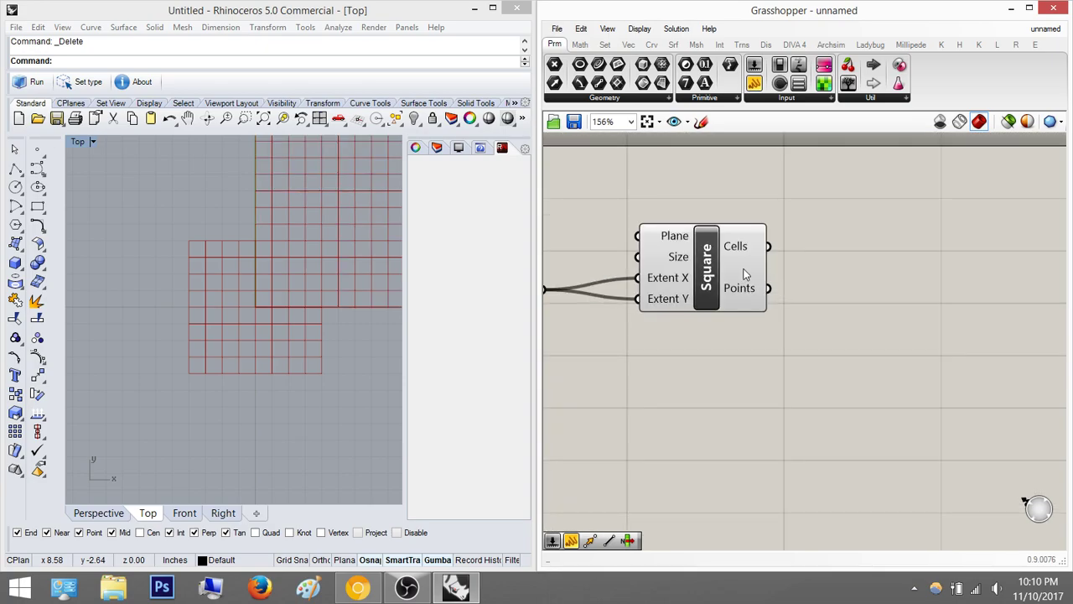
{"action": "right_click_drag", "start_coordinate": [709, 275], "coordinate": [755, 273]}
{"action": "right_click_drag", "start_coordinate": [337, 222], "coordinate": [240, 295]}
{"action": "scroll", "coordinate": [286, 260], "scroll_direction": "down", "scroll_amount": 4}
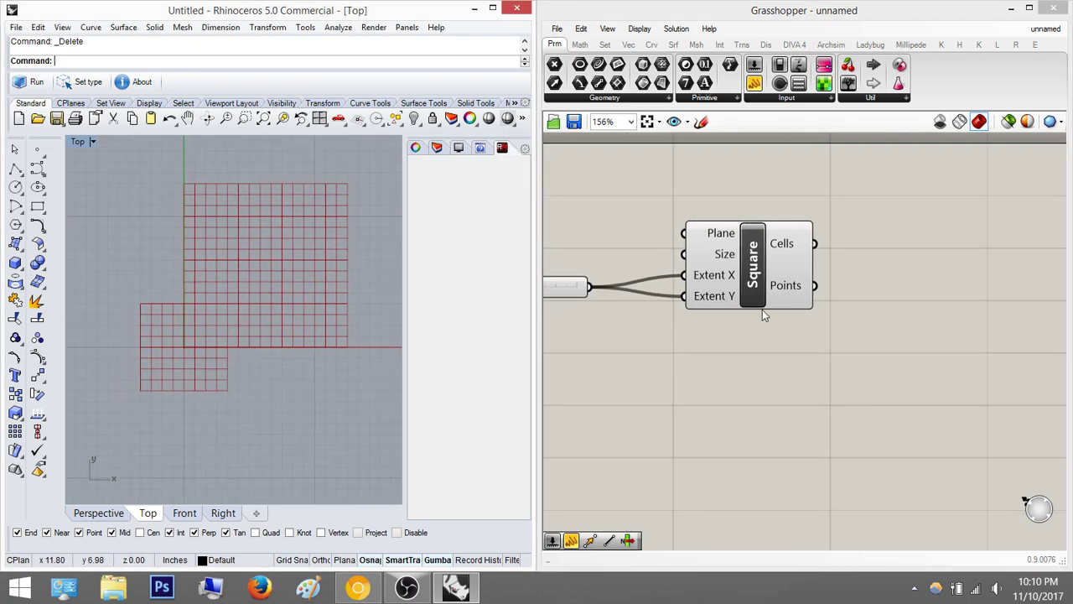
- Add a Point parameter after the Square grid component and connect the grid's Points output to it
{"action": "mouse_move", "coordinate": [800, 290]}
{"action": "right_click_drag", "start_coordinate": [240, 235], "coordinate": [226, 289]}
{"action": "scroll", "coordinate": [238, 266], "scroll_direction": "up", "scroll_amount": 5}
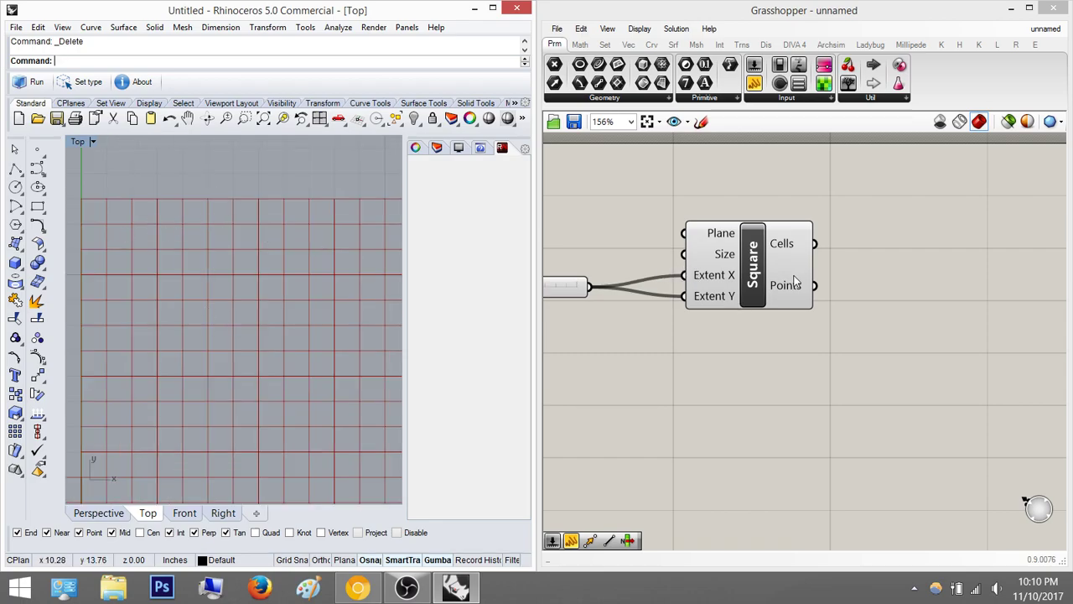
{"action": "right_click_drag", "start_coordinate": [817, 245], "coordinate": [750, 271]}
{"action": "double_click", "coordinate": [819, 268]}
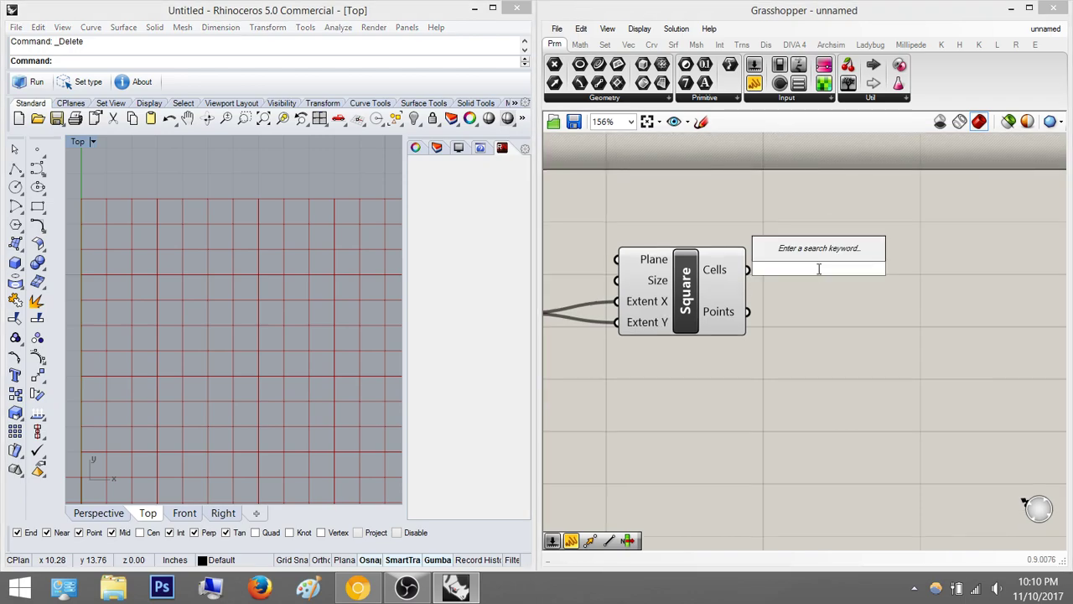
{"action": "type", "text": "point"}
{"action": "key", "text": "Return"}
{"action": "left_click_drag", "start_coordinate": [769, 285], "coordinate": [749, 311]}
{"action": "left_click_drag", "start_coordinate": [822, 266], "coordinate": [823, 343]}
{"action": "scroll", "coordinate": [278, 243], "scroll_direction": "up", "scroll_amount": 4}
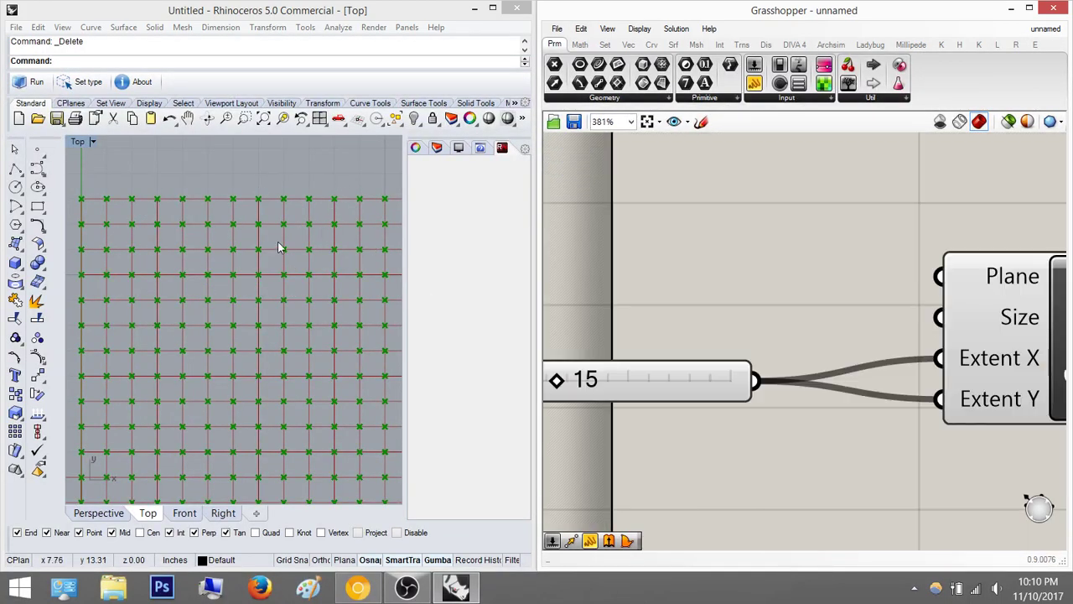
{"action": "scroll", "coordinate": [791, 313], "scroll_direction": "down", "scroll_amount": 5}
{"action": "left_click", "coordinate": [927, 319]}
{"action": "scroll", "coordinate": [873, 336], "scroll_direction": "up", "scroll_amount": 2}
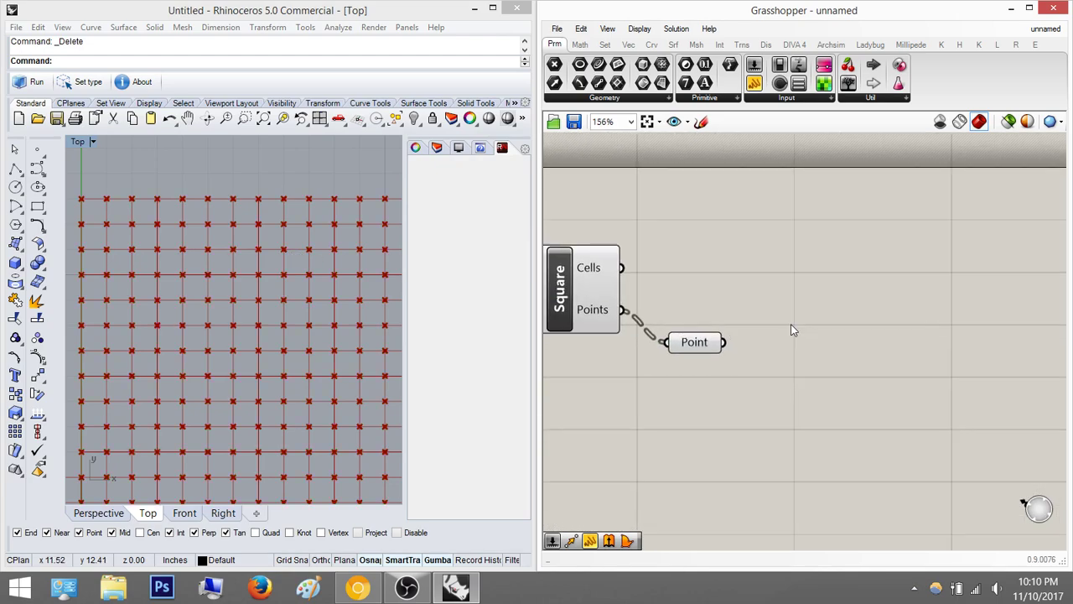
- Add a Polygon component and place it after the Point parameter with some space between them
{"action": "double_click", "coordinate": [791, 323]}
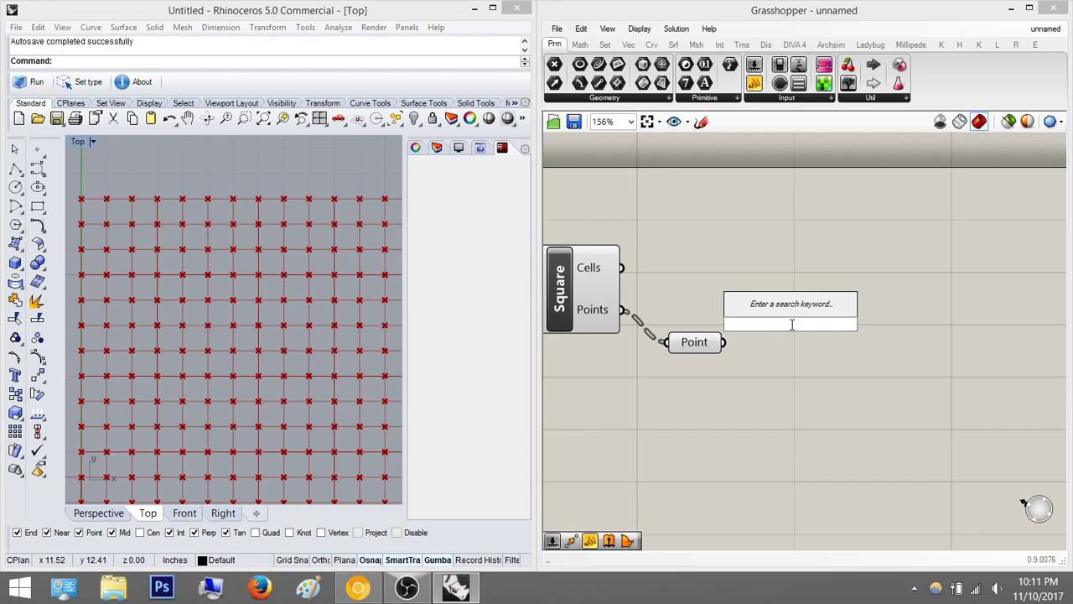
{"action": "type", "text": "polygon"}
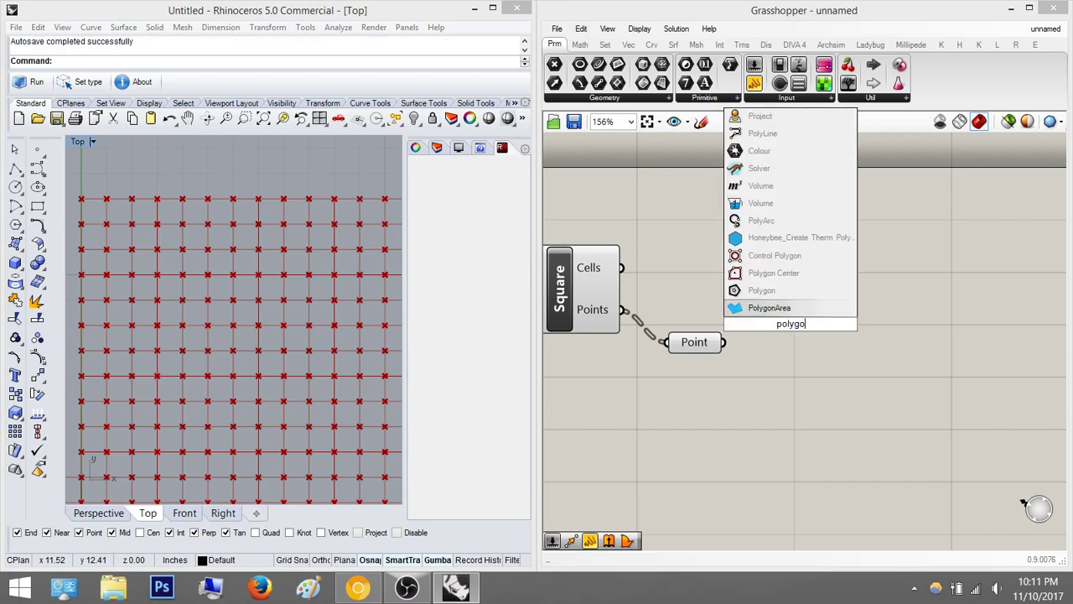
{"action": "key", "text": "Return"}
{"action": "left_click_drag", "start_coordinate": [795, 330], "coordinate": [904, 328]}
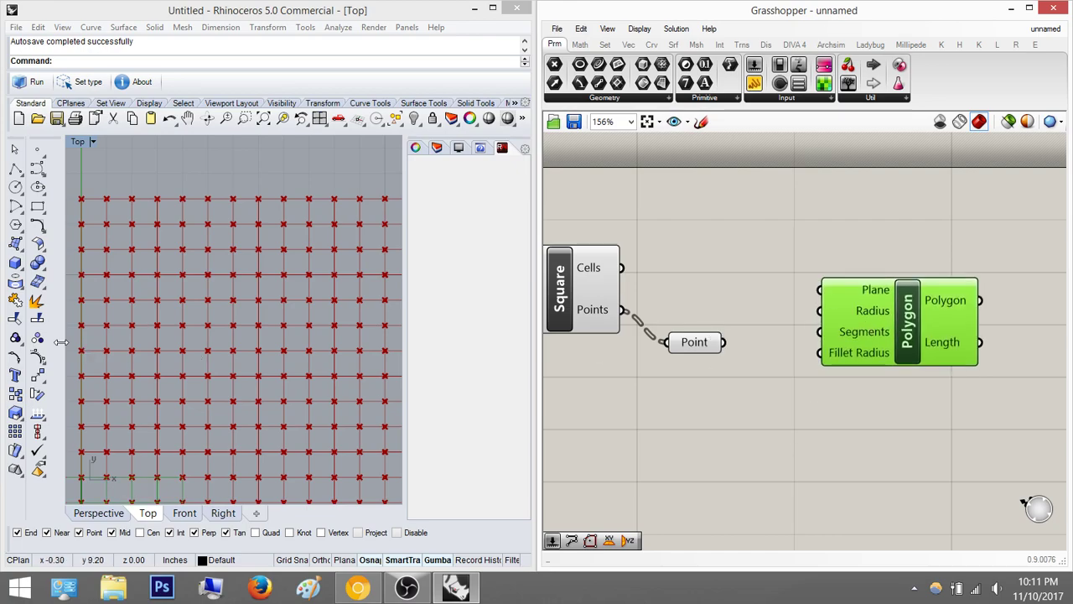
{"action": "scroll", "coordinate": [216, 333], "scroll_direction": "down", "scroll_amount": 5}
{"action": "scroll", "coordinate": [217, 333], "scroll_direction": "up", "scroll_amount": 4}
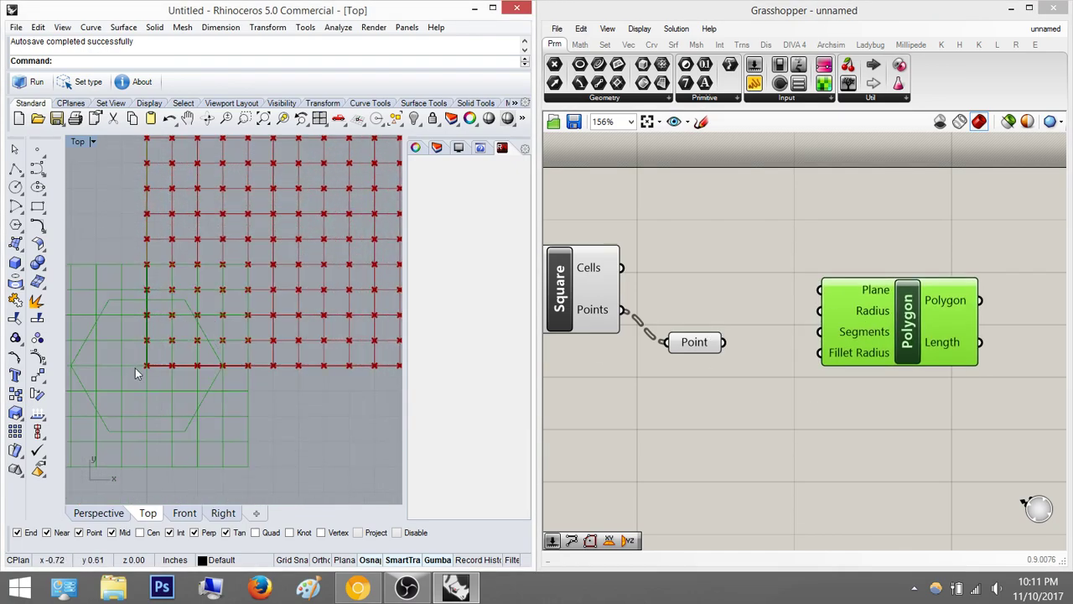
- Connect the Point parameter to the Plane input of the Polygon component
{"action": "mouse_move", "coordinate": [825, 308]}
{"action": "left_click_drag", "start_coordinate": [824, 290], "coordinate": [729, 334]}
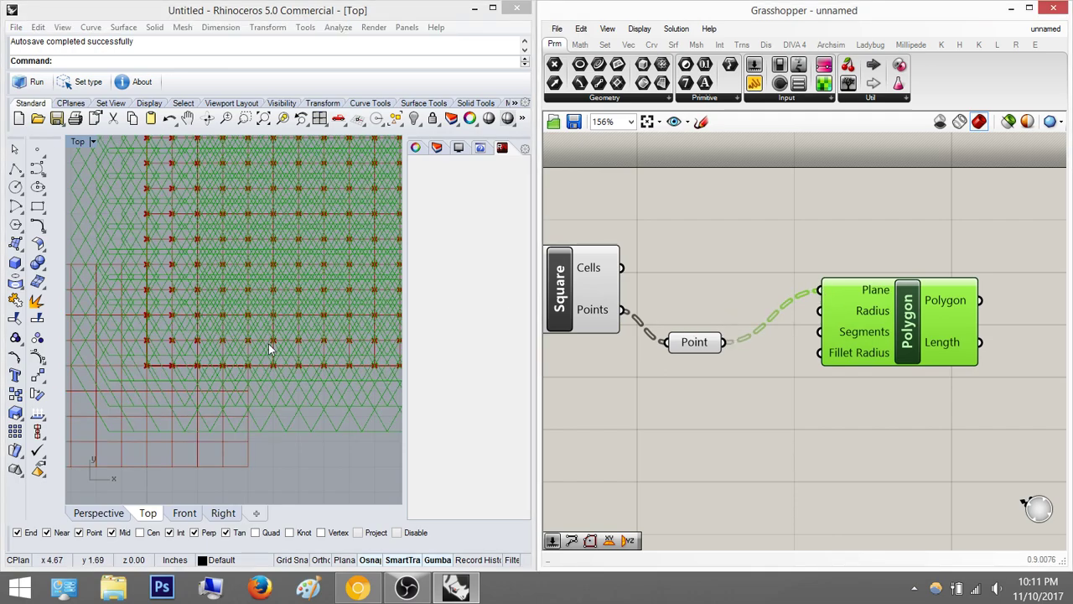
{"action": "right_click_drag", "start_coordinate": [313, 257], "coordinate": [242, 328]}
{"action": "scroll", "coordinate": [255, 290], "scroll_direction": "down", "scroll_amount": 10}
{"action": "right_click_drag", "start_coordinate": [325, 270], "coordinate": [320, 303]}
{"action": "scroll", "coordinate": [287, 249], "scroll_direction": "up", "scroll_amount": 6}
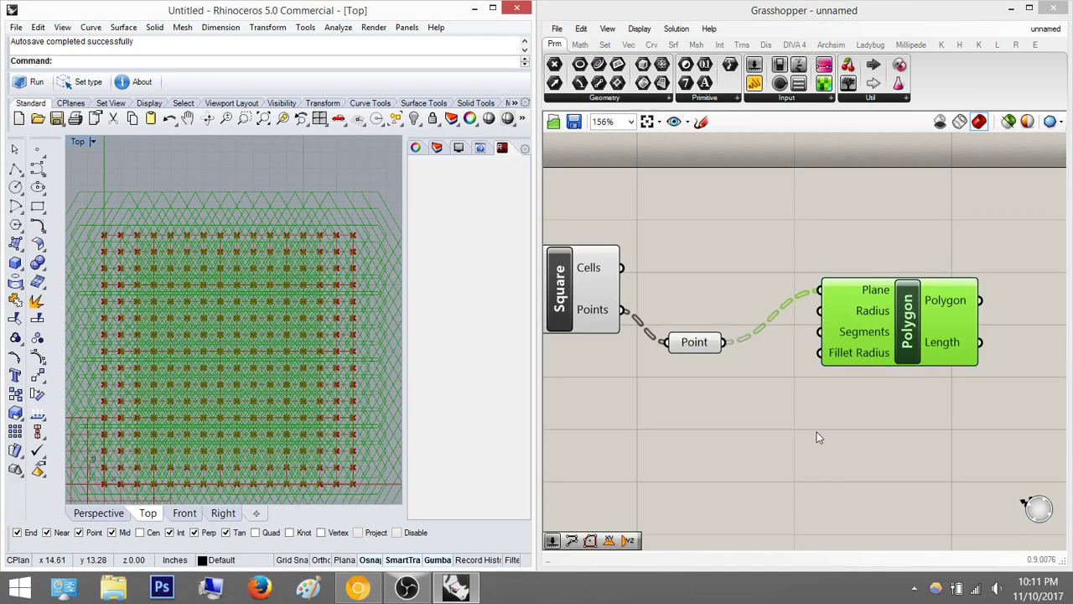
- Add a number slider with the value 0.5, connect it to the polygon's Radius, and place it below the Point parameter
{"action": "left_click", "coordinate": [786, 435]}
{"action": "double_click", "coordinate": [785, 434]}
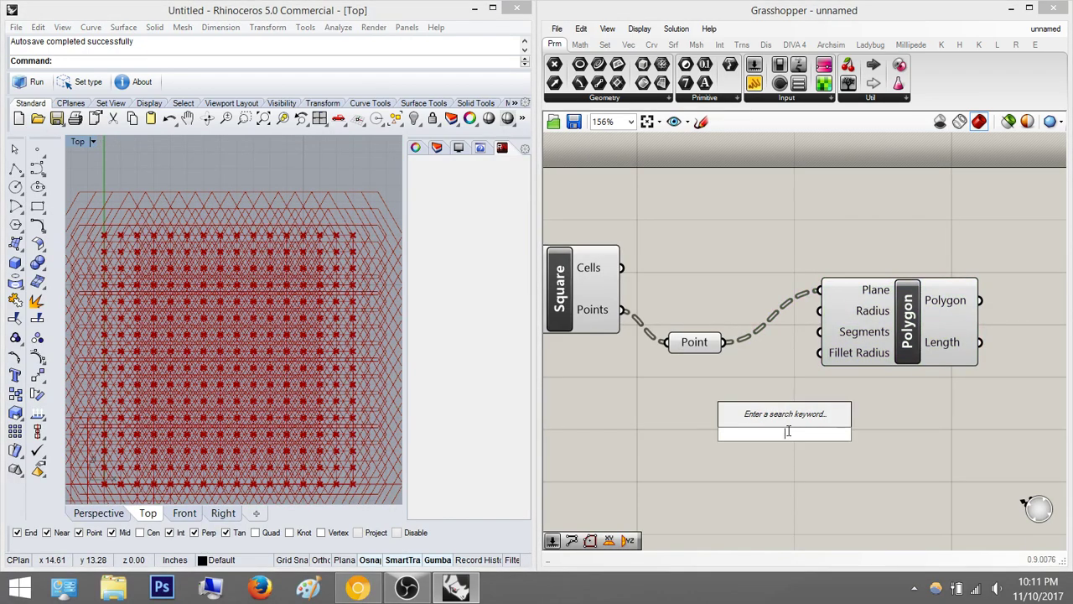
{"action": "type", "text": "0.5"}
{"action": "key", "text": "Return"}
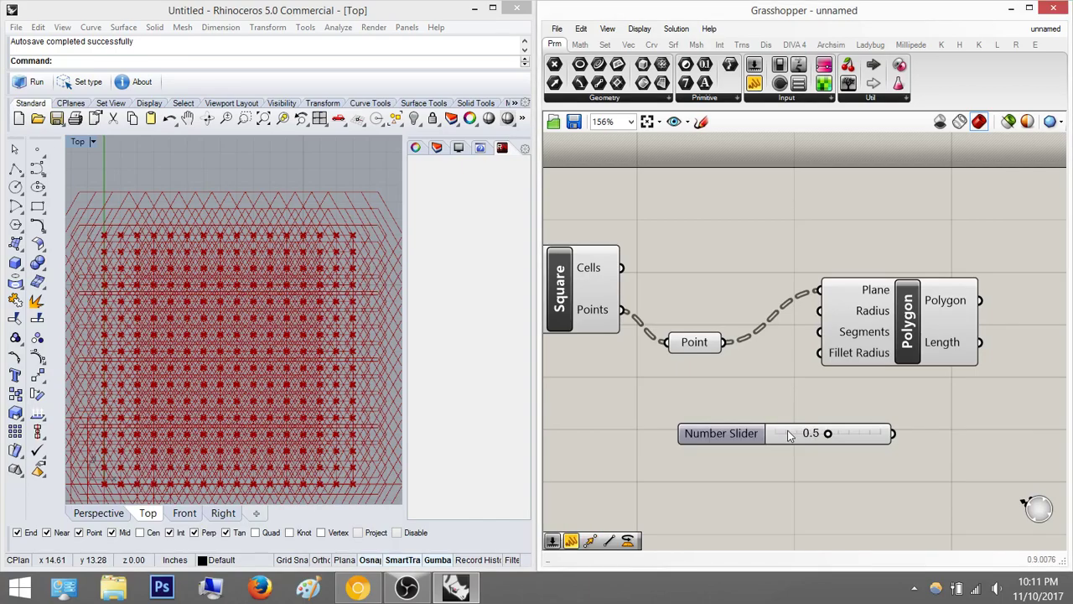
{"action": "left_click_drag", "start_coordinate": [894, 433], "coordinate": [814, 312]}
{"action": "right_click_drag", "start_coordinate": [836, 353], "coordinate": [910, 350]}
{"action": "left_click_drag", "start_coordinate": [904, 438], "coordinate": [775, 438]}
{"action": "left_click", "coordinate": [874, 405]}
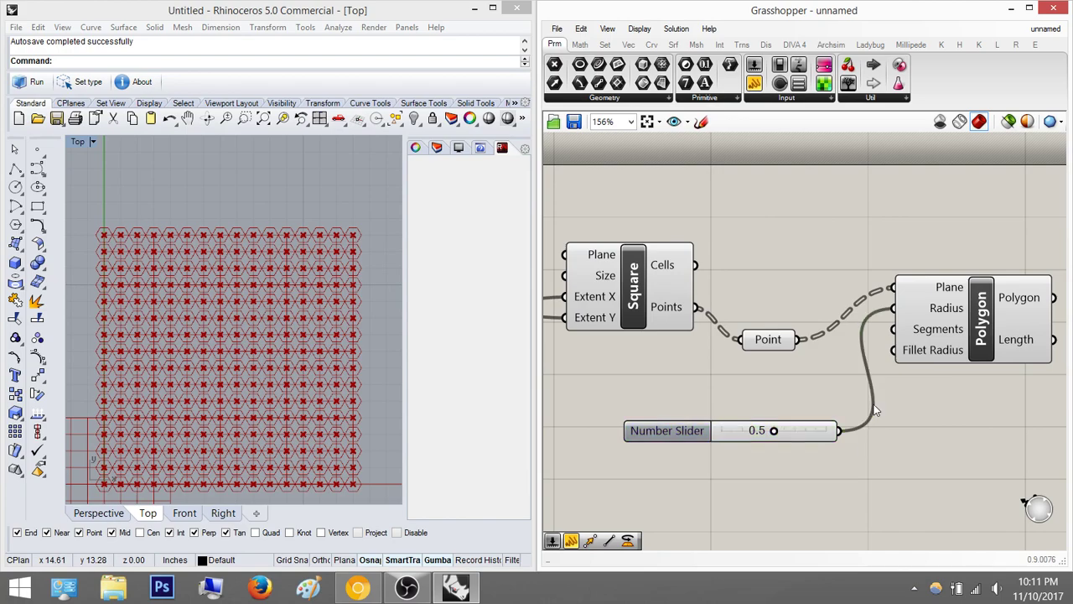
- Move the Polygon component farther away from the Point parameter to make room on the canvas
{"action": "right_click_drag", "start_coordinate": [125, 224], "coordinate": [166, 251]}
{"action": "right_click_drag", "start_coordinate": [359, 268], "coordinate": [298, 235]}
{"action": "scroll", "coordinate": [218, 258], "scroll_direction": "up", "scroll_amount": 4}
{"action": "scroll", "coordinate": [263, 252], "scroll_direction": "down", "scroll_amount": 4}
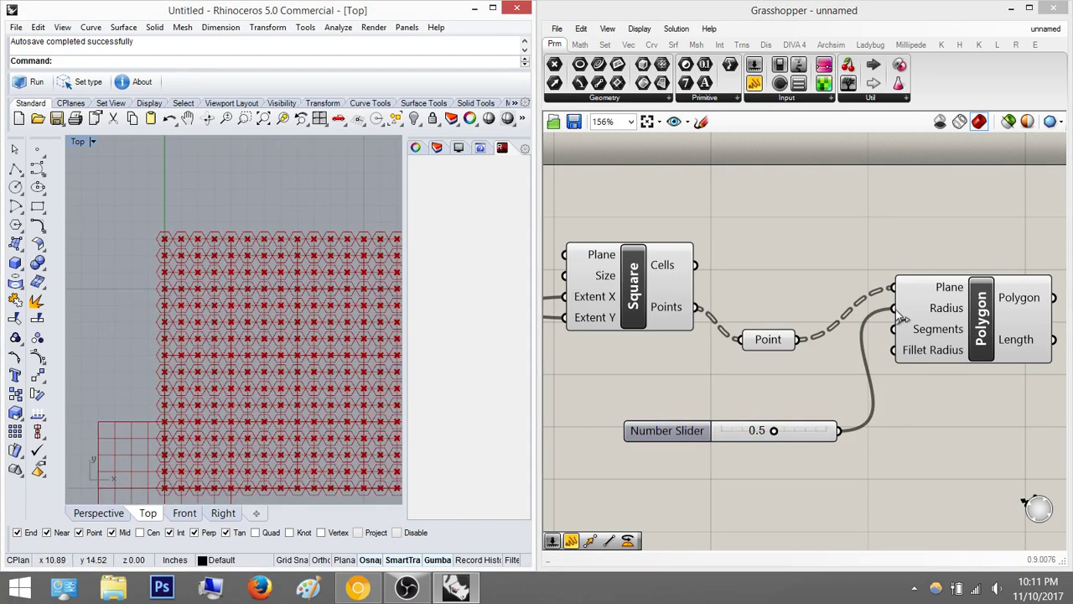
{"action": "right_click_drag", "start_coordinate": [958, 345], "coordinate": [912, 301]}
{"action": "left_click_drag", "start_coordinate": [941, 294], "coordinate": [1054, 295]}
{"action": "right_click_drag", "start_coordinate": [933, 315], "coordinate": [894, 291]}
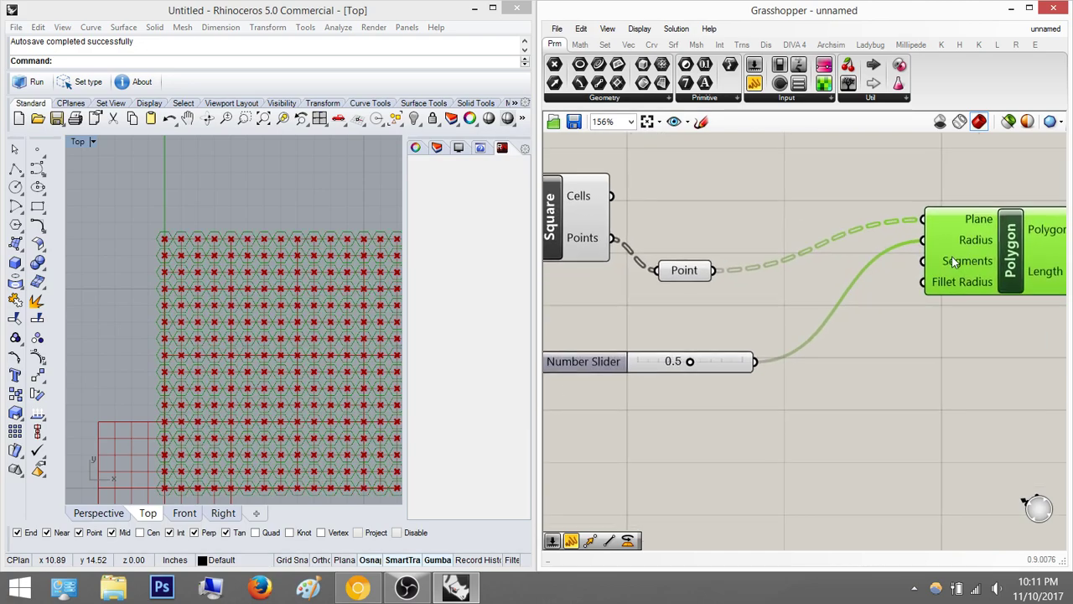
- Add a number slider with the value 4 below the 0.5 slider and connect it to the polygon's Segments
{"action": "double_click", "coordinate": [899, 371]}
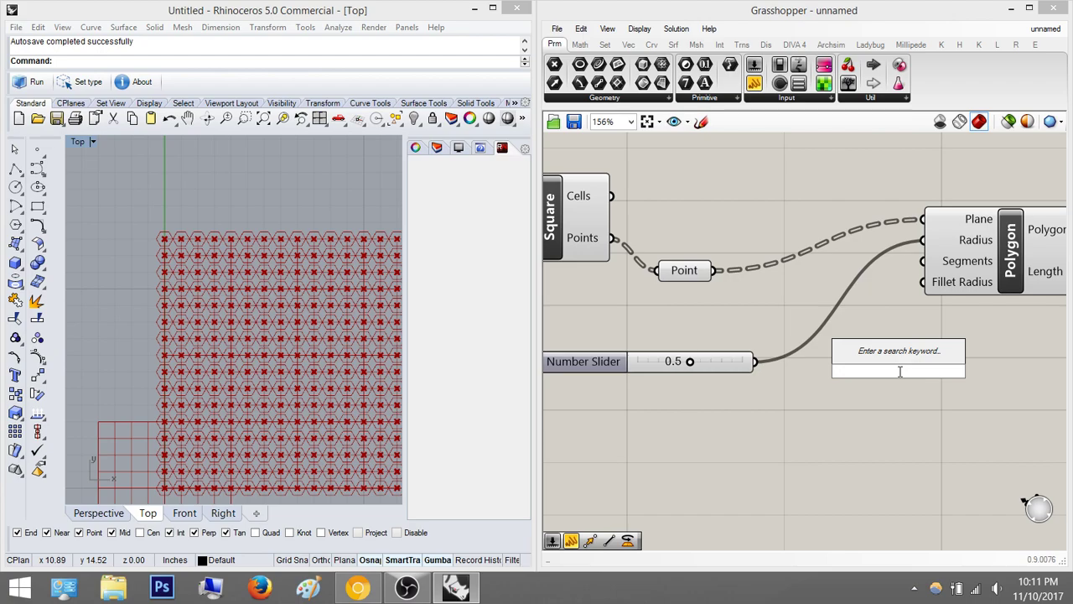
{"action": "type", "text": "4"}
{"action": "key", "text": "Return"}
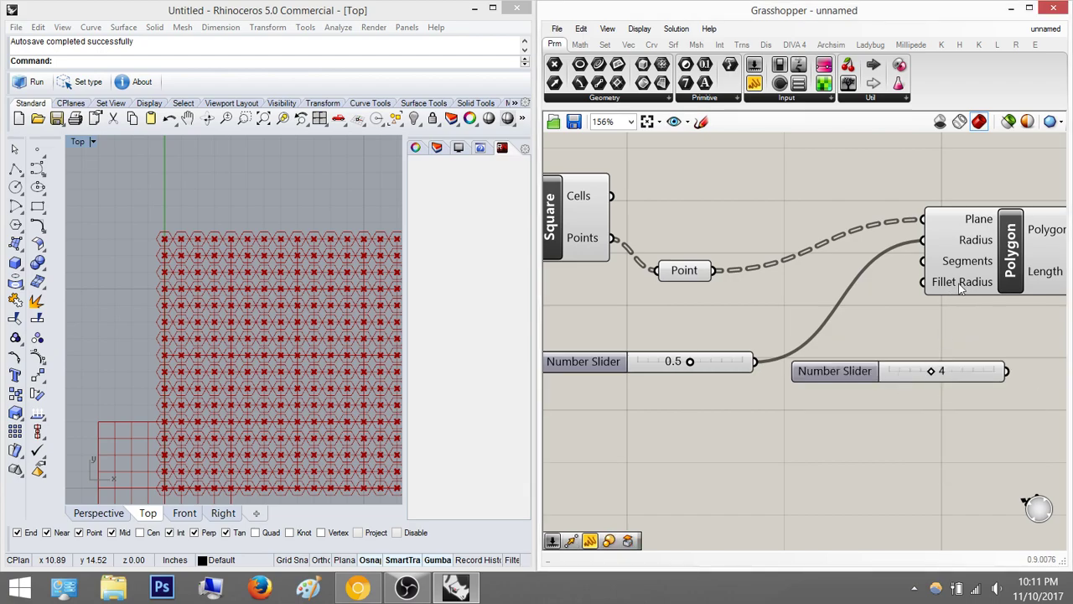
{"action": "left_click_drag", "start_coordinate": [905, 373], "coordinate": [644, 440]}
{"action": "left_click_drag", "start_coordinate": [746, 438], "coordinate": [950, 263]}
{"action": "right_click_drag", "start_coordinate": [966, 281], "coordinate": [681, 304]}
{"action": "double_click", "coordinate": [902, 265]}
{"action": "key", "text": "Escape"}
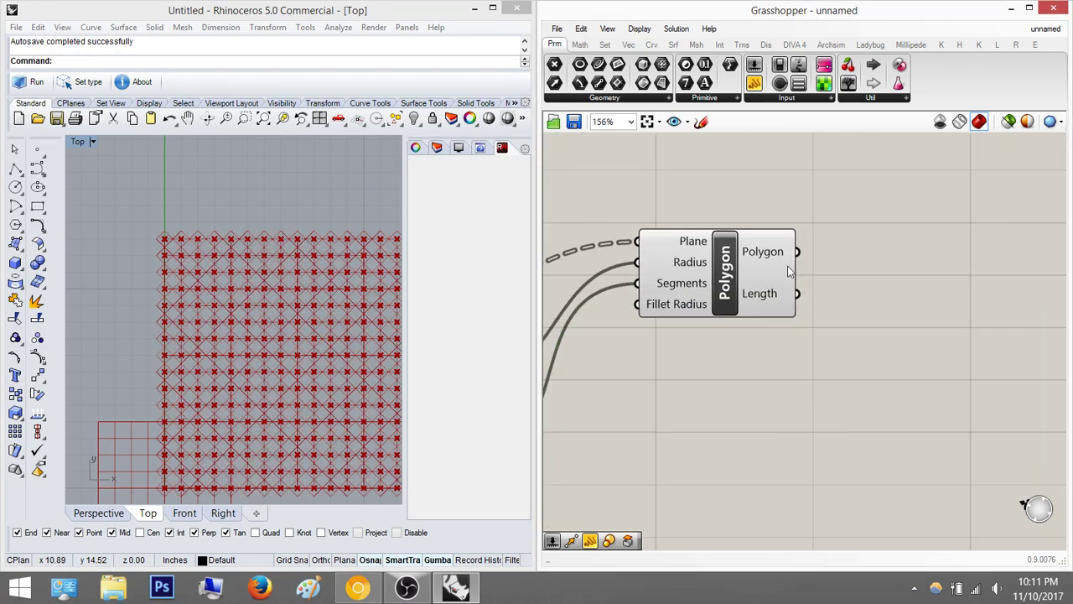
{"action": "right_click_drag", "start_coordinate": [784, 342], "coordinate": [922, 311]}
{"action": "scroll", "coordinate": [923, 316], "scroll_direction": "down", "scroll_amount": 3}
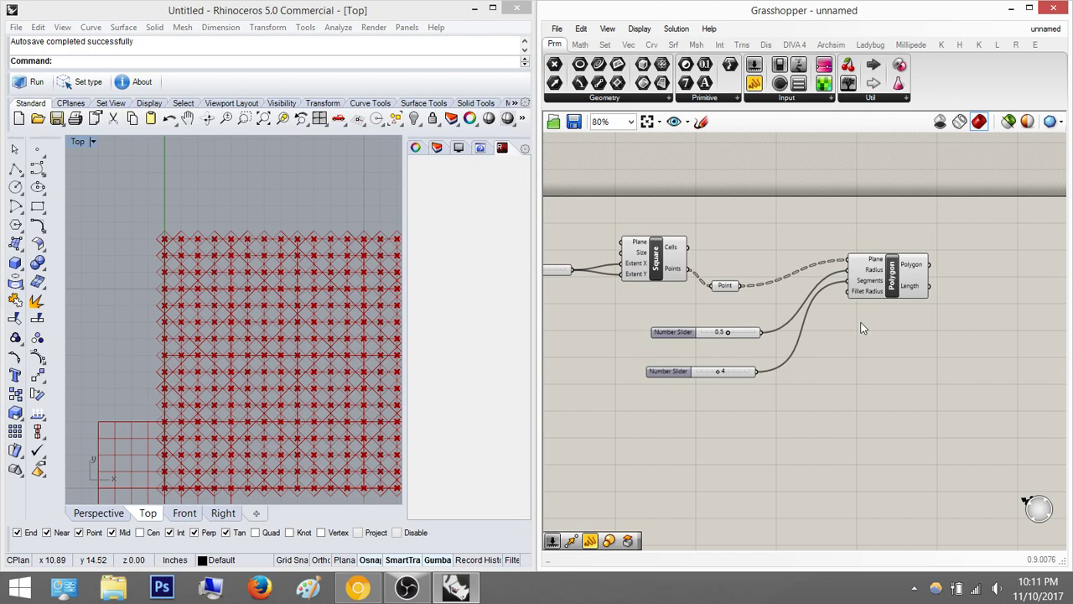
{"action": "double_click", "coordinate": [887, 290]}
{"action": "key", "text": "Escape"}
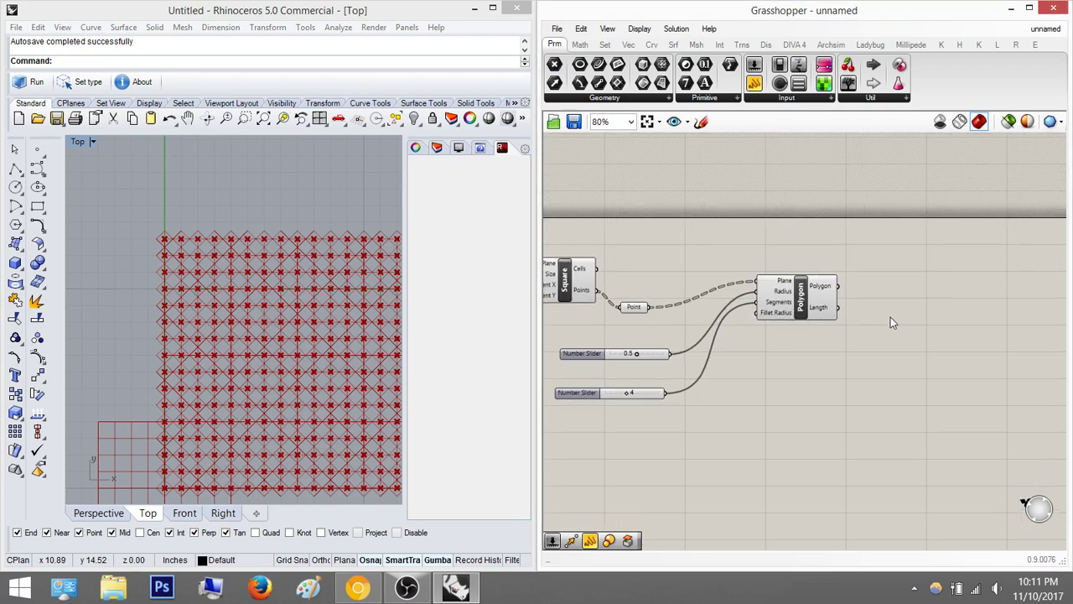
- Highlight the Polygon component's geometry and examine up close how the four-sided polygons lie on the grid points
{"action": "left_click", "coordinate": [801, 302]}
{"action": "left_click", "coordinate": [271, 276]}
{"action": "scroll", "coordinate": [252, 259], "scroll_direction": "up", "scroll_amount": 6}
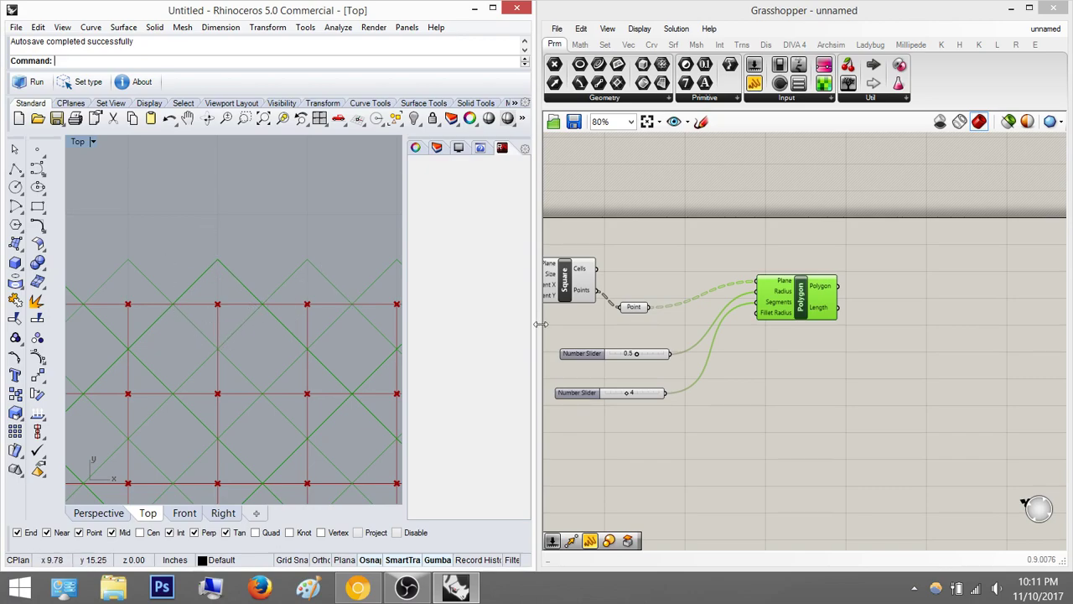
{"action": "left_click", "coordinate": [893, 301]}
{"action": "left_click", "coordinate": [891, 296]}
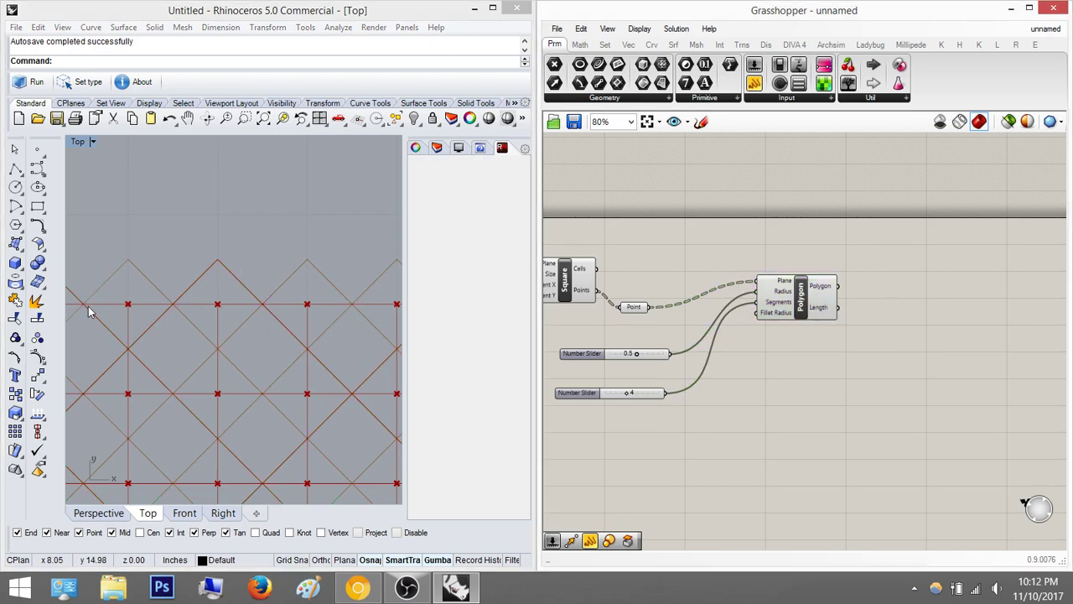
{"action": "double_click", "coordinate": [909, 296]}
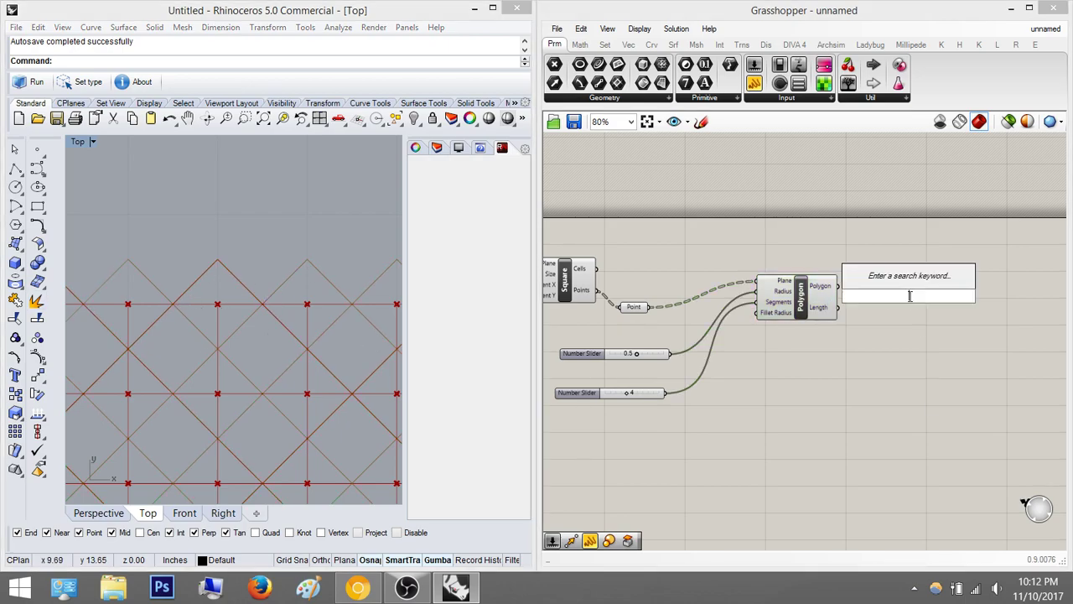
{"action": "type", "text": "rotate"}
{"action": "key", "text": "Return"}
{"action": "left_click", "coordinate": [909, 298]}
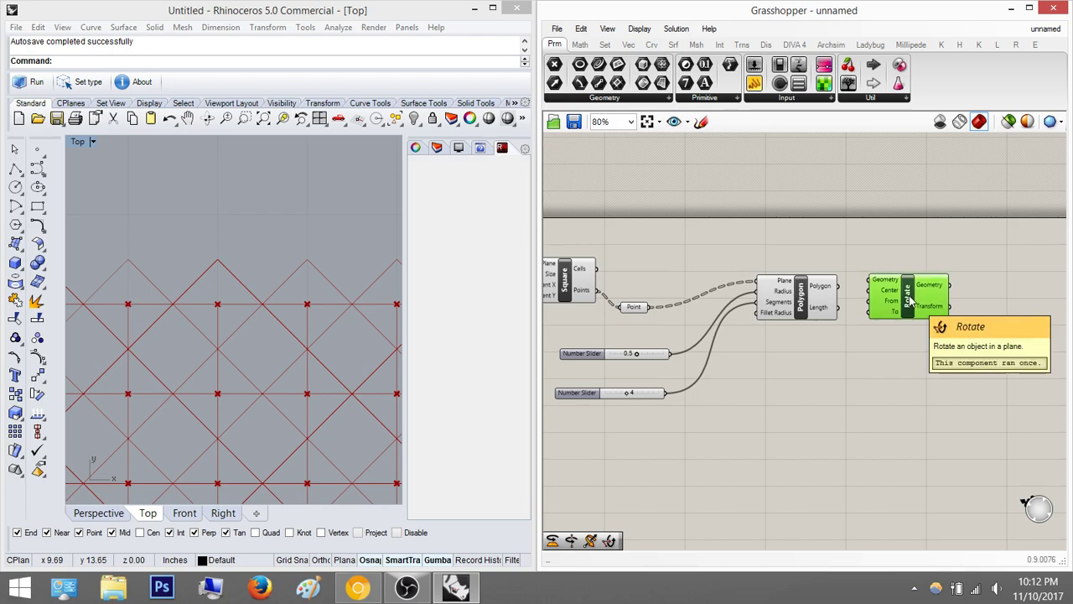
{"action": "key", "text": "Delete"}
- Add the Rotate component with Angle and Plane inputs, connect the Polygon output to its Geometry, and move it farther from Polygon
{"action": "double_click", "coordinate": [909, 296]}
{"action": "type", "text": "t"}
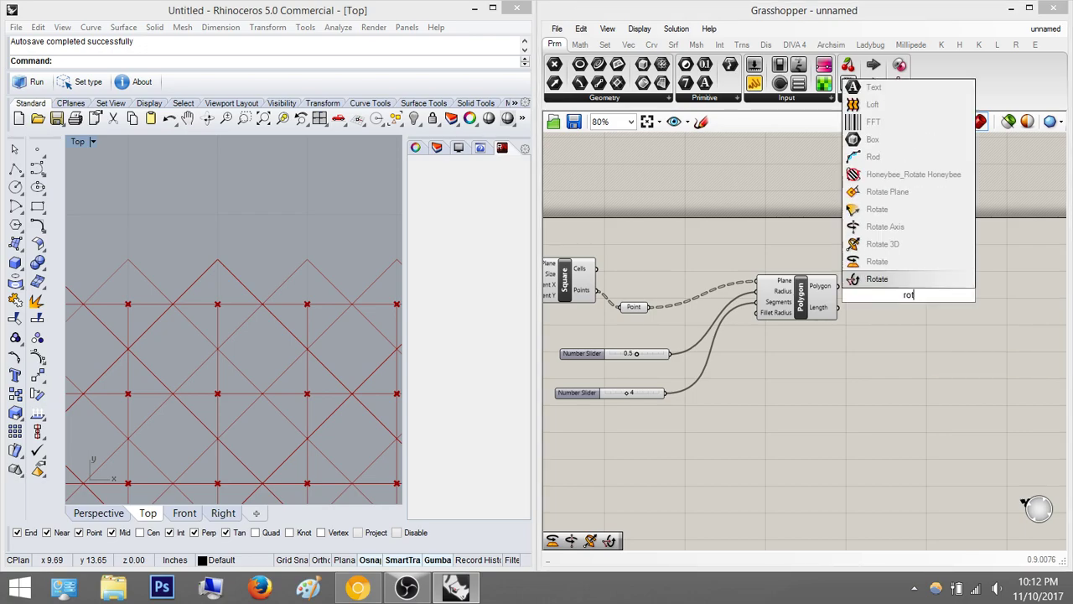
{"action": "key", "text": "Return"}
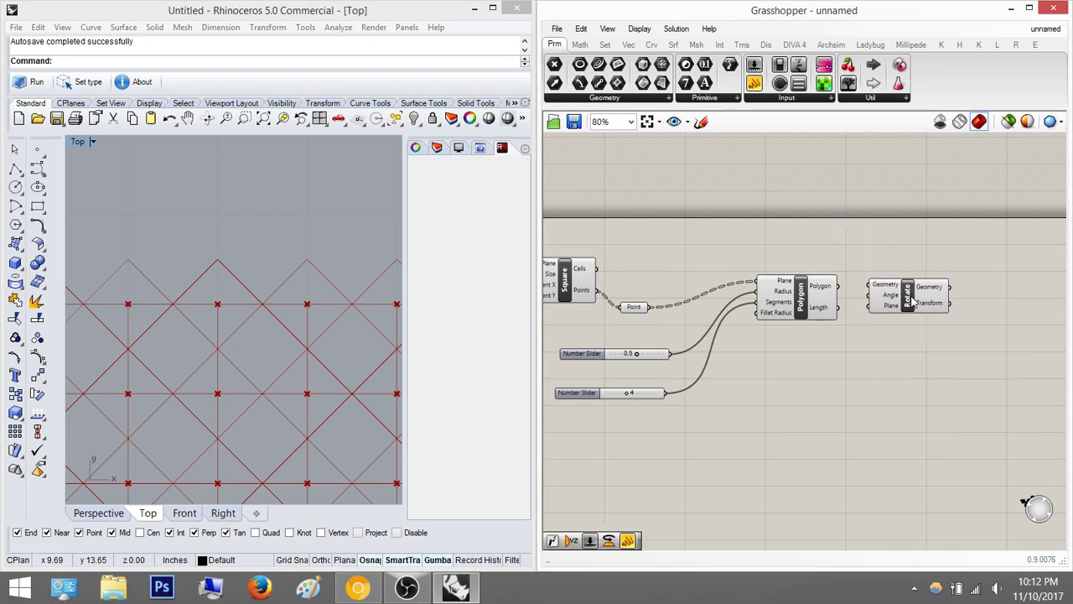
{"action": "right_click_drag", "start_coordinate": [907, 295], "coordinate": [728, 328]}
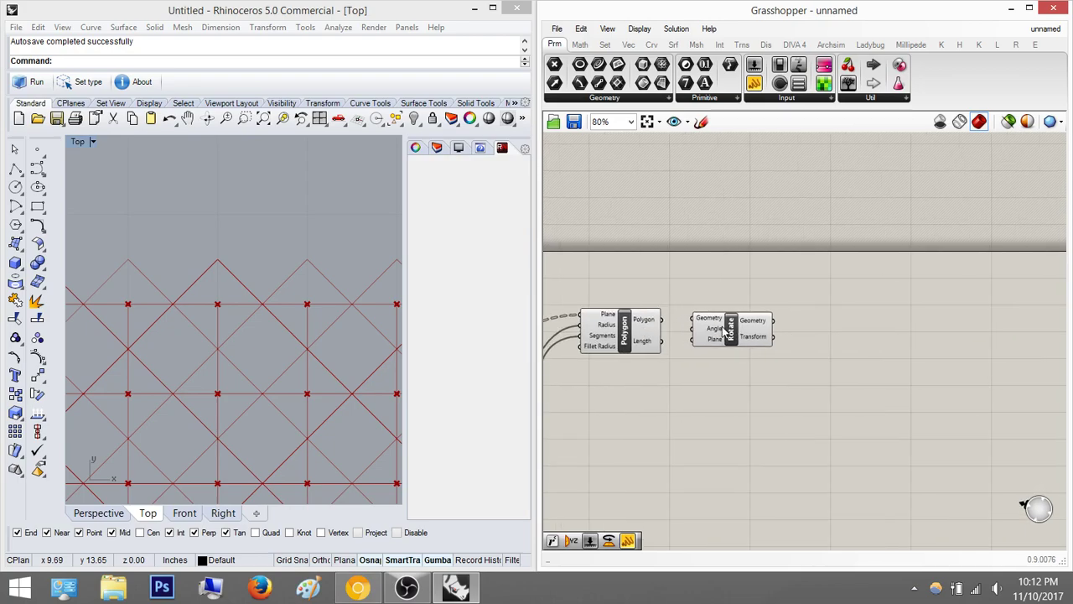
{"action": "scroll", "coordinate": [720, 324], "scroll_direction": "up", "scroll_amount": 2}
{"action": "left_click_drag", "start_coordinate": [675, 313], "coordinate": [625, 317]}
{"action": "left_click_drag", "start_coordinate": [736, 330], "coordinate": [841, 327]}
- Add a Radians component below Rotate and connect its output to Rotate's Angle input
{"action": "double_click", "coordinate": [760, 412]}
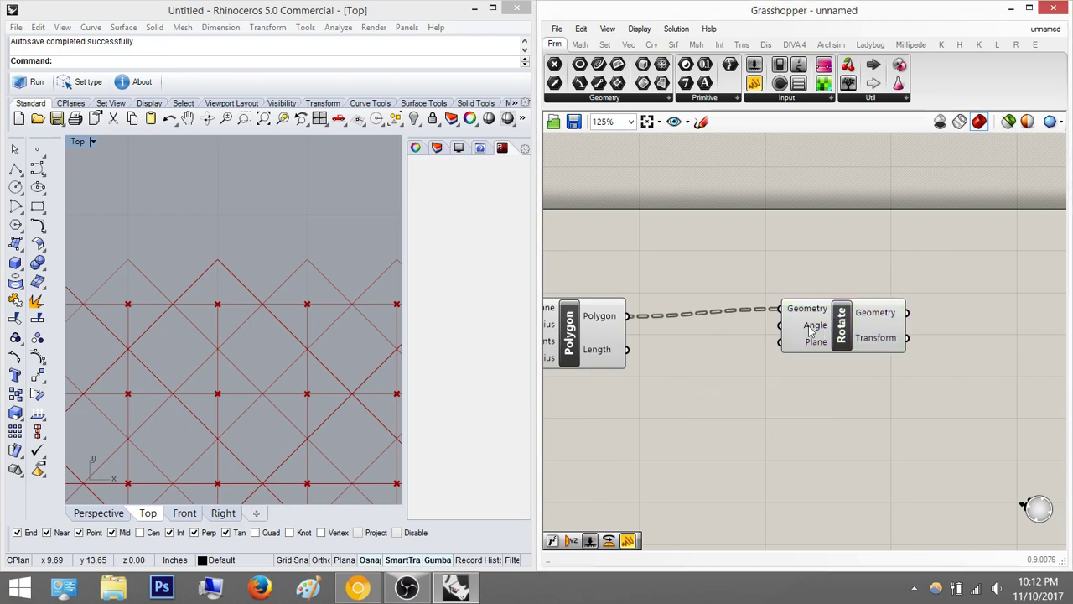
{"action": "mouse_move", "coordinate": [815, 330]}
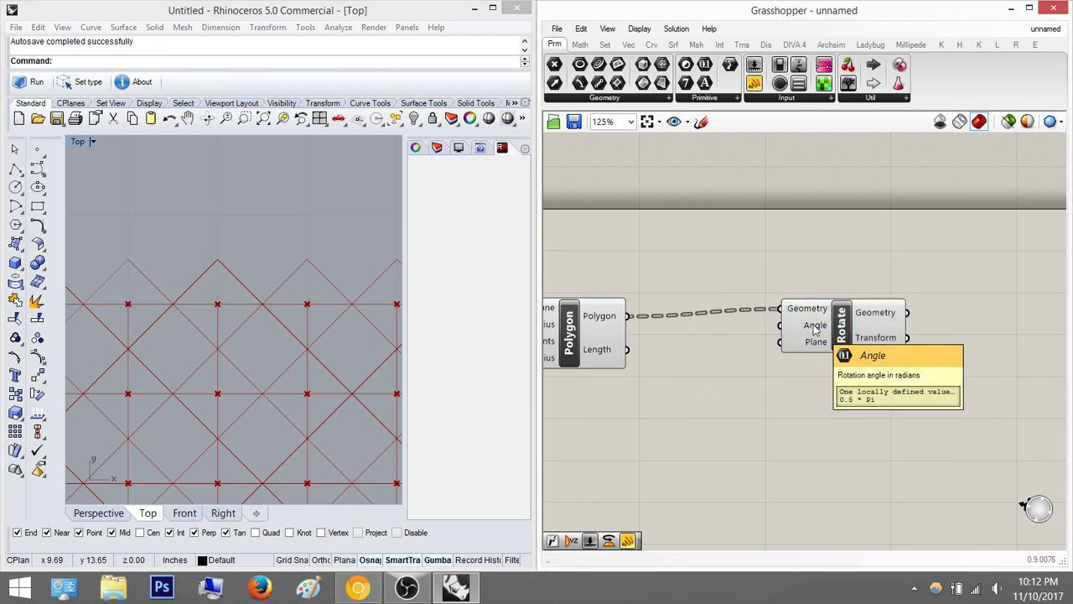
{"action": "double_click", "coordinate": [820, 423]}
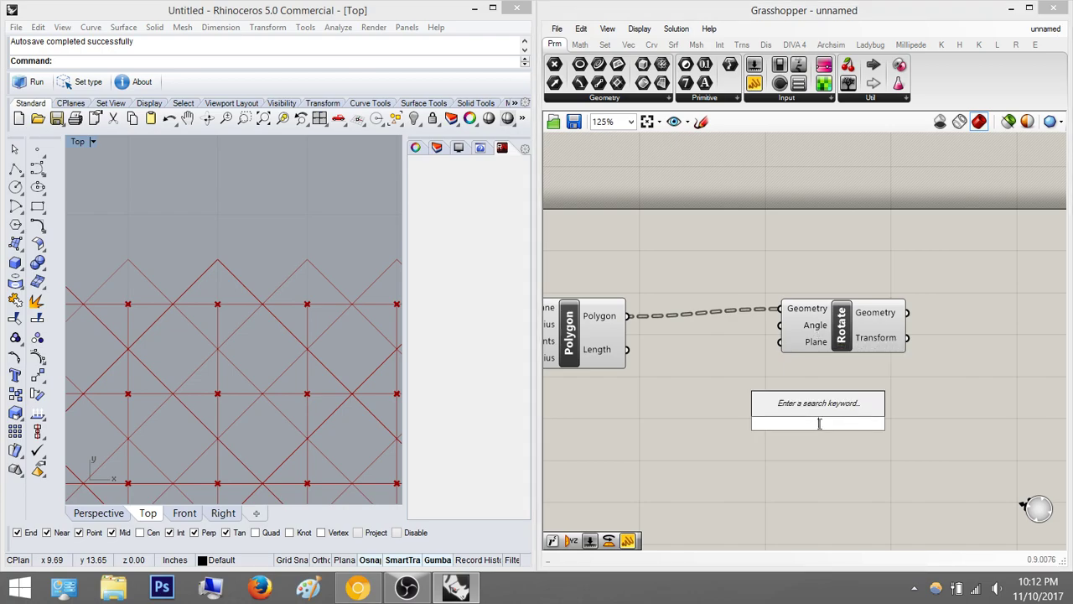
{"action": "type", "text": "radi"}
{"action": "key", "text": "Return"}
{"action": "left_click_drag", "start_coordinate": [820, 428], "coordinate": [780, 325]}
{"action": "right_click_drag", "start_coordinate": [780, 326], "coordinate": [891, 279]}
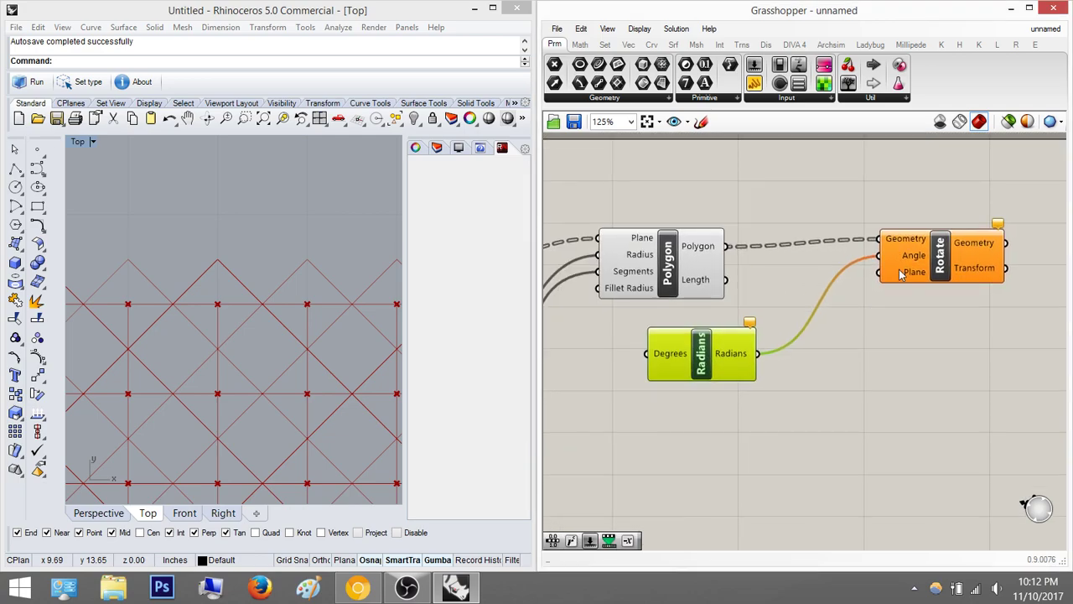
- Connect the Point parameter holding the grid points to the Plane input of Rotate
{"action": "left_click_drag", "start_coordinate": [890, 274], "coordinate": [744, 288]}
{"action": "scroll", "coordinate": [744, 288], "scroll_direction": "down", "scroll_amount": 3}
{"action": "left_click_drag", "start_coordinate": [818, 283], "coordinate": [594, 284]}
{"action": "scroll", "coordinate": [820, 285], "scroll_direction": "down", "scroll_amount": 2}
{"action": "right_click_drag", "start_coordinate": [832, 324], "coordinate": [853, 326]}
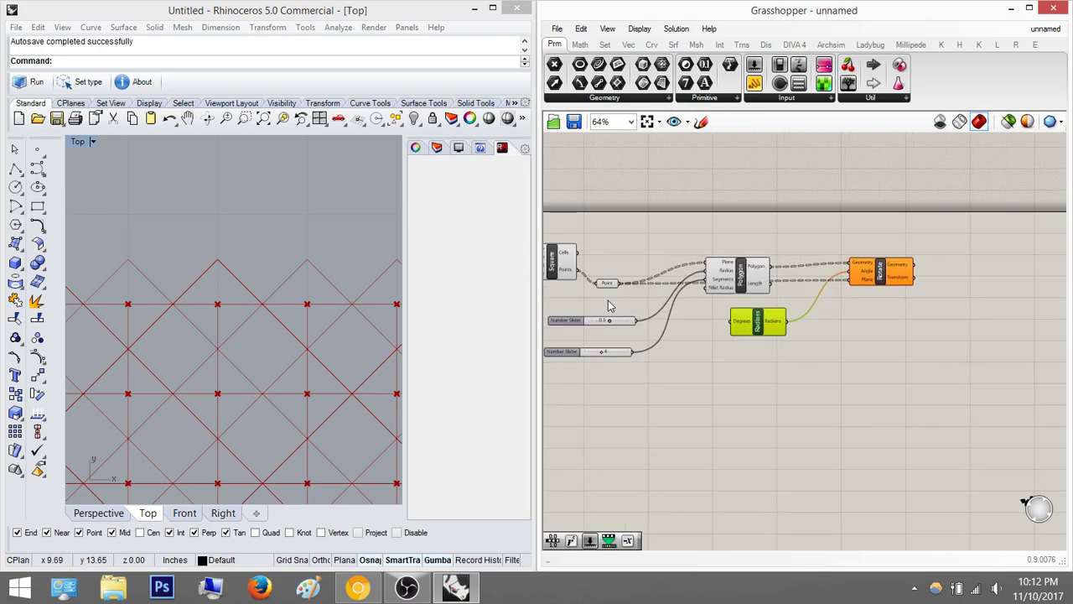
- Rename the Point parameter to "Center of Polygon"
{"action": "scroll", "coordinate": [608, 300], "scroll_direction": "up", "scroll_amount": 8}
{"action": "left_click", "coordinate": [749, 282]}
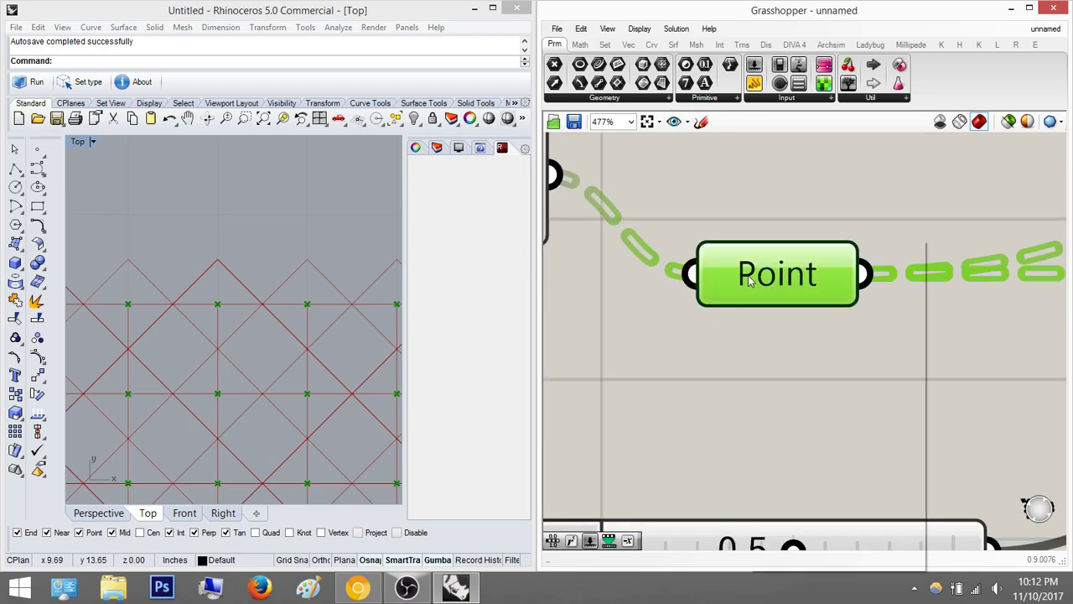
{"action": "right_click", "coordinate": [750, 281]}
{"action": "left_click", "coordinate": [788, 202]}
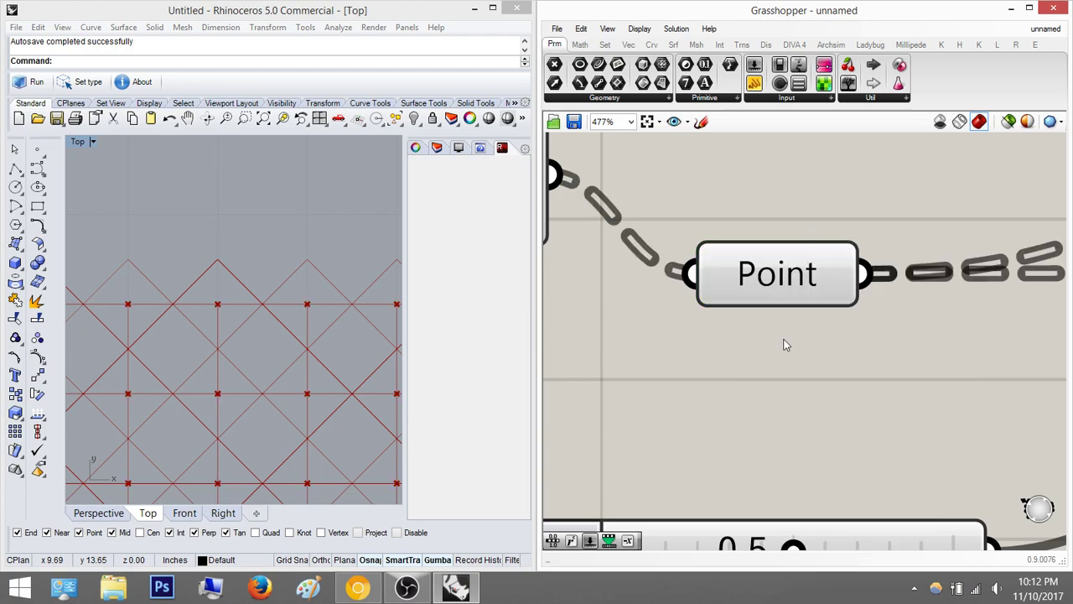
{"action": "right_click_drag", "start_coordinate": [830, 253], "coordinate": [815, 330]}
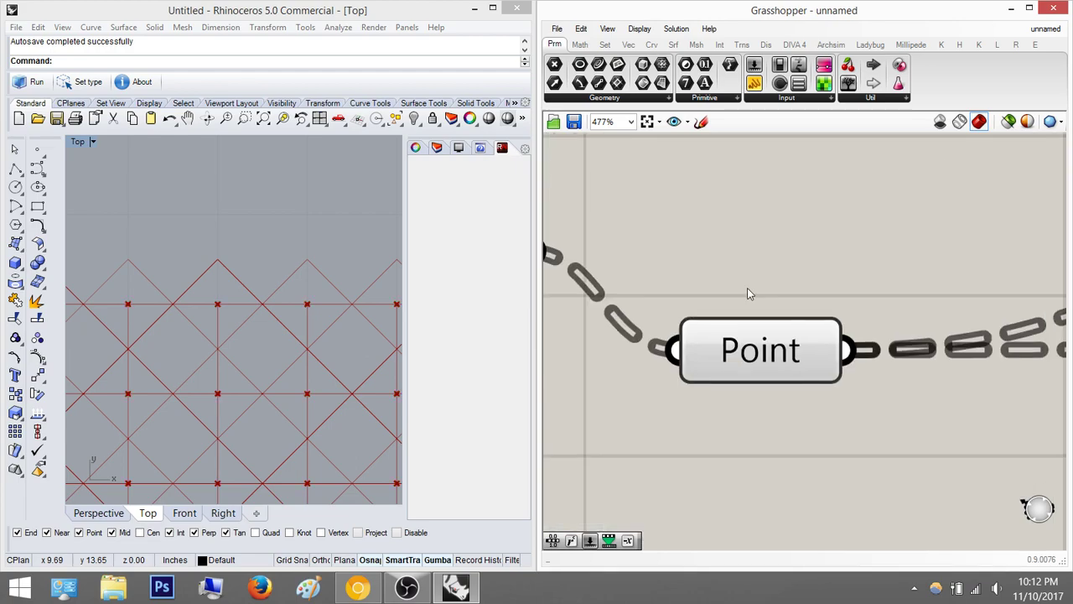
{"action": "left_click", "coordinate": [778, 353]}
{"action": "right_click", "coordinate": [778, 352]}
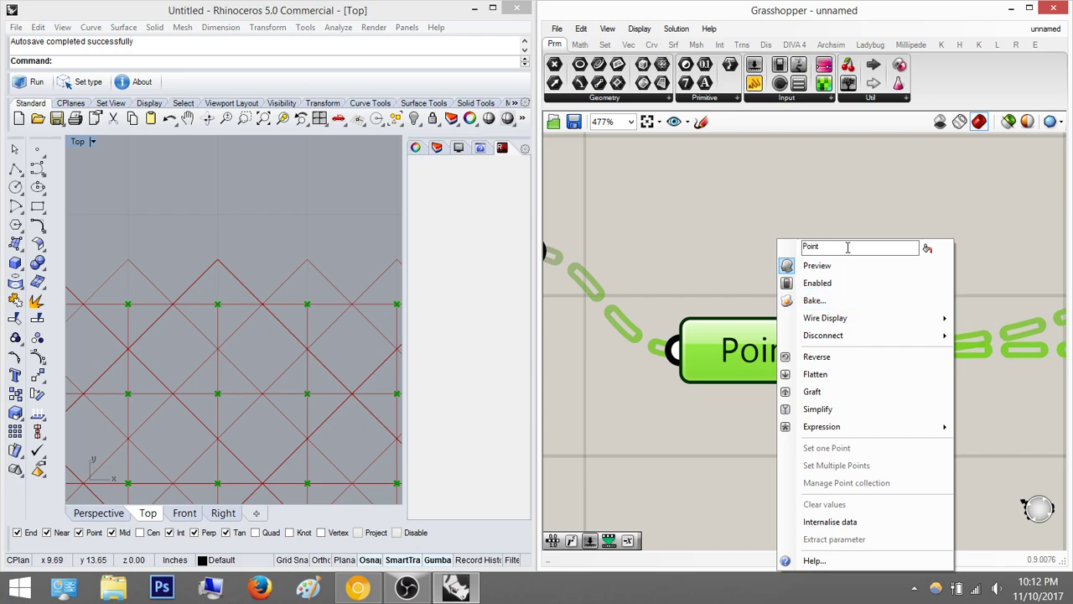
{"action": "type", "text": "C"}
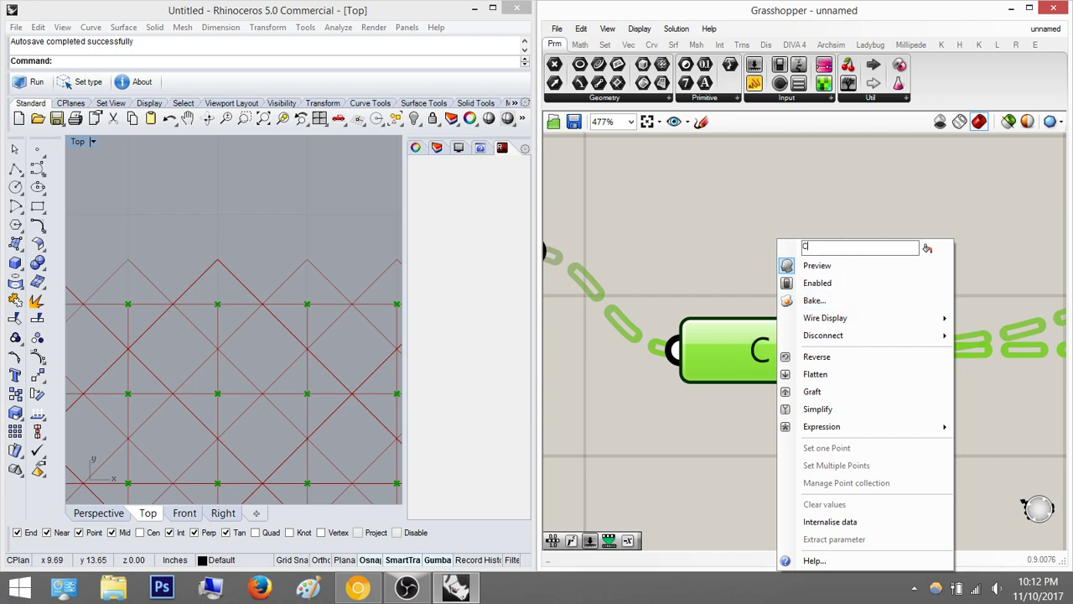
{"action": "type", "text": "enter of Polygon"}
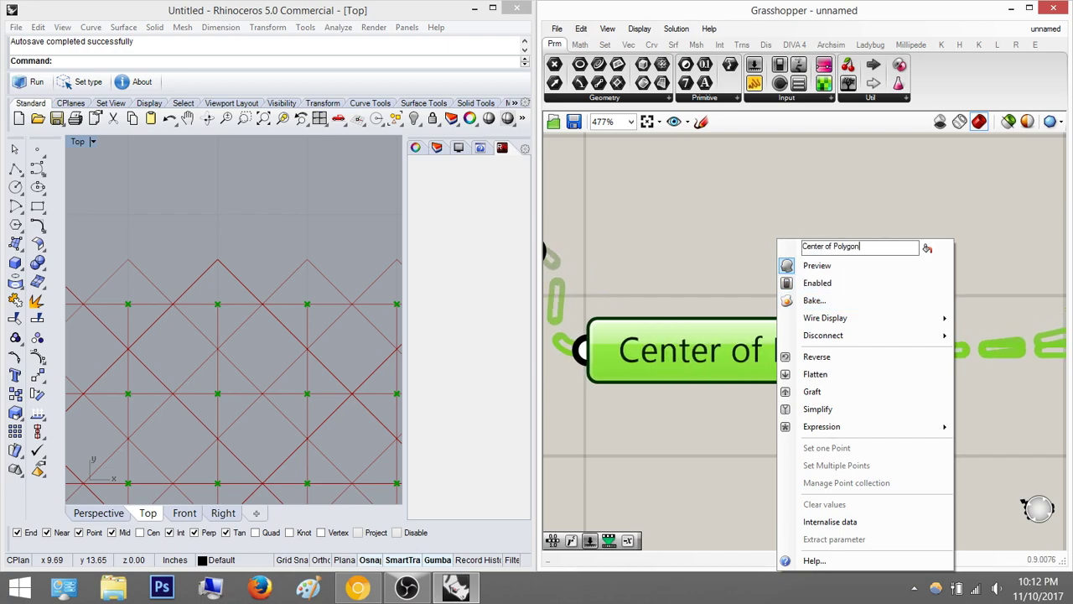
{"action": "key", "text": "Return"}
{"action": "scroll", "coordinate": [794, 206], "scroll_direction": "down", "scroll_amount": 6}
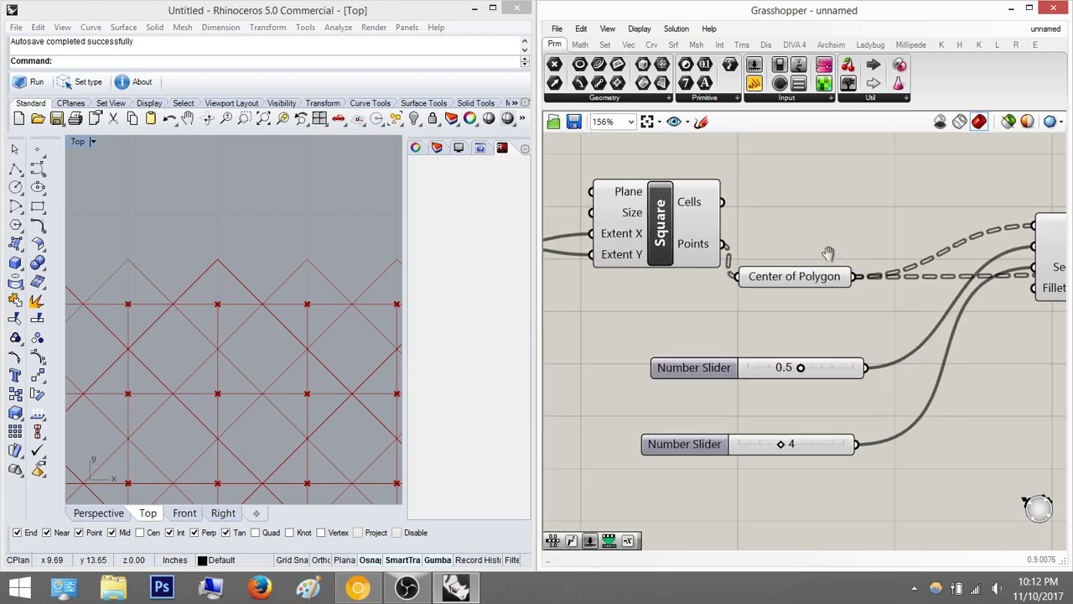
- Add a number slider with the value 45 beside the Radians component and connect it to the Degrees input
{"action": "right_click_drag", "start_coordinate": [946, 314], "coordinate": [877, 312]}
{"action": "left_click_drag", "start_coordinate": [898, 362], "coordinate": [958, 375]}
{"action": "right_click_drag", "start_coordinate": [1059, 428], "coordinate": [917, 388]}
{"action": "left_click", "coordinate": [918, 389]}
{"action": "double_click", "coordinate": [917, 389]}
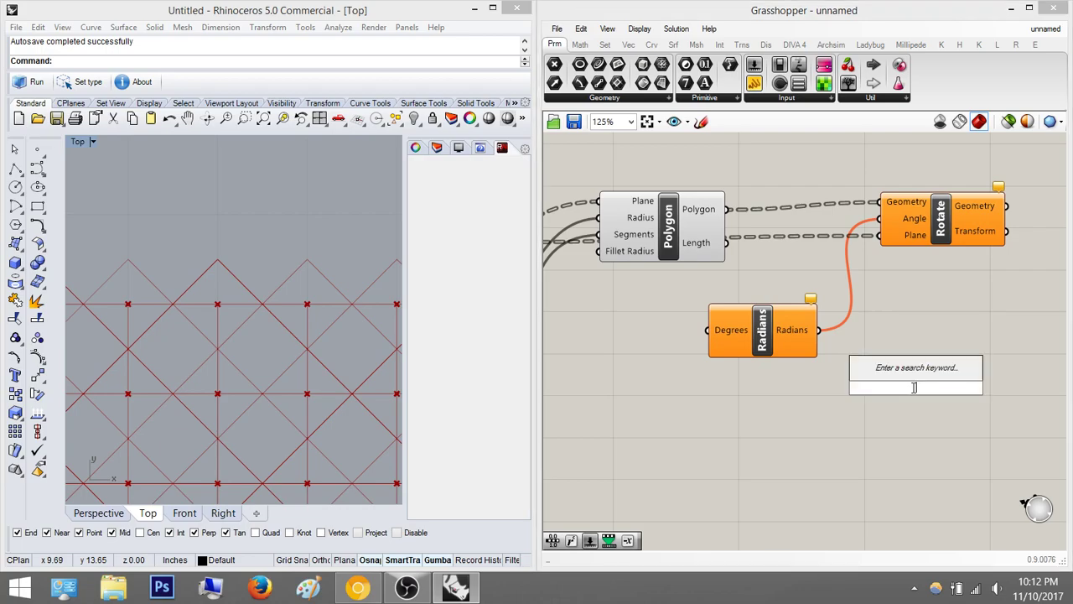
{"action": "type", "text": "45"}
{"action": "key", "text": "Return"}
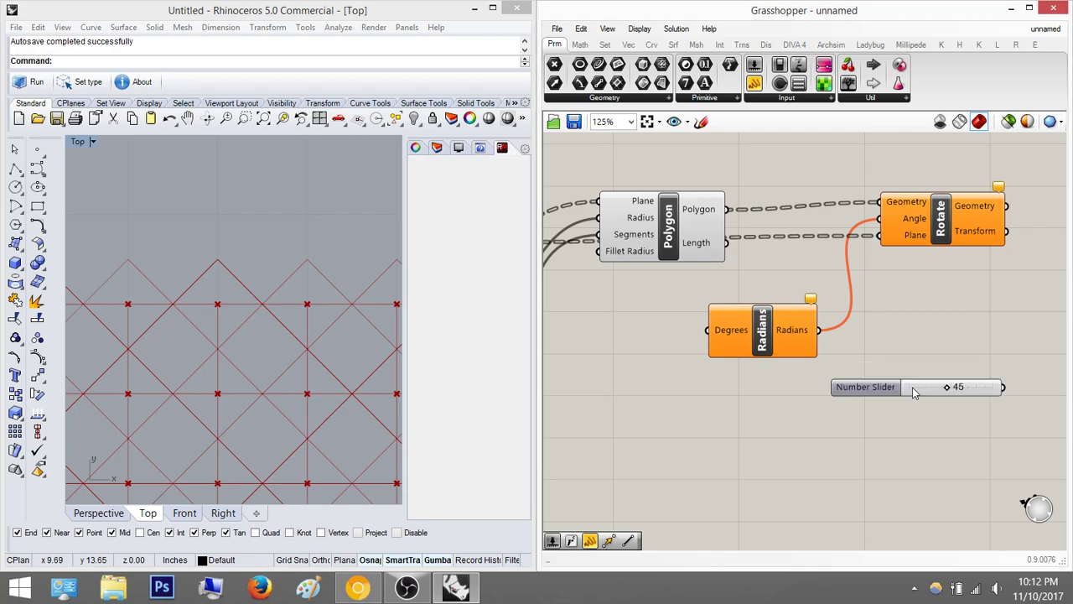
{"action": "left_click_drag", "start_coordinate": [913, 387], "coordinate": [572, 392]}
{"action": "left_click_drag", "start_coordinate": [679, 395], "coordinate": [711, 334]}
{"action": "right_click_drag", "start_coordinate": [861, 414], "coordinate": [771, 439]}
{"action": "left_click", "coordinate": [954, 416]}
{"action": "right_click_drag", "start_coordinate": [820, 344], "coordinate": [965, 356]}
- Turn off the preview of the Polygon component so only the rotated squares are displayed
{"action": "left_click", "coordinate": [733, 269]}
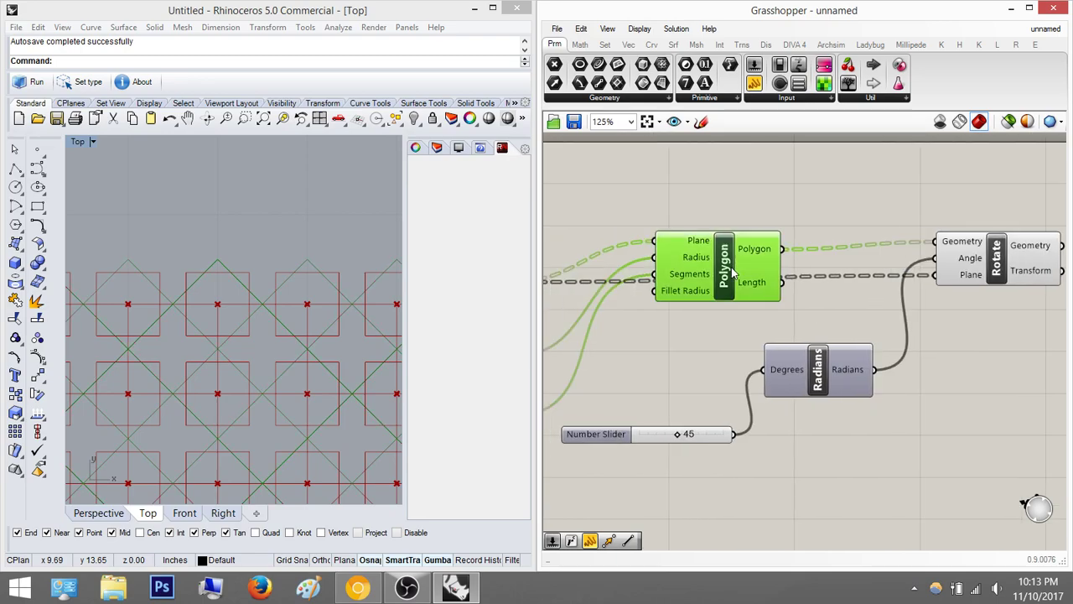
{"action": "middle_click", "coordinate": [728, 267]}
{"action": "left_click", "coordinate": [776, 223]}
{"action": "left_click", "coordinate": [867, 207]}
{"action": "right_click_drag", "start_coordinate": [1012, 286], "coordinate": [853, 287]}
{"action": "scroll", "coordinate": [856, 290], "scroll_direction": "down", "scroll_amount": 1}
{"action": "left_click_drag", "start_coordinate": [932, 386], "coordinate": [747, 237]}
{"action": "left_click", "coordinate": [875, 355]}
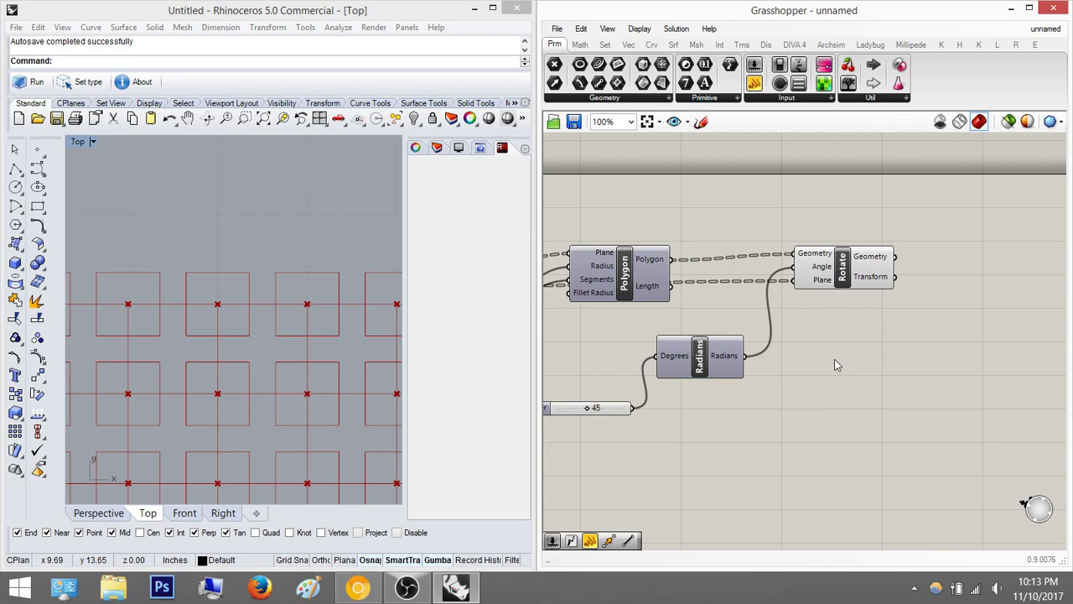
- Add a uniform Scale component after Rotate and connect Rotate's Geometry output to its Geometry input
{"action": "scroll", "coordinate": [297, 277], "scroll_direction": "down", "scroll_amount": 6}
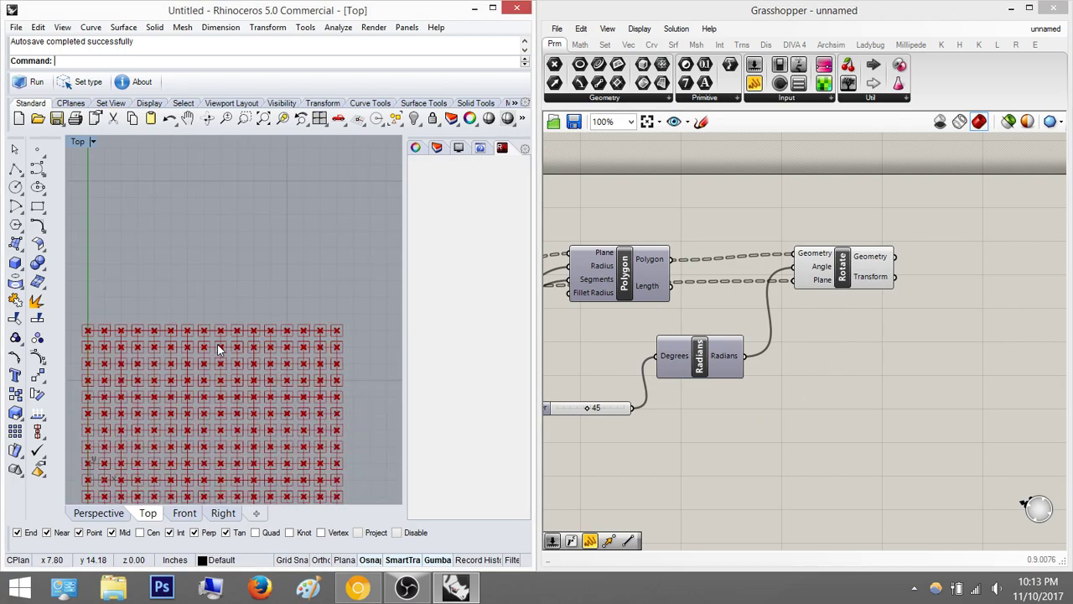
{"action": "scroll", "coordinate": [219, 350], "scroll_direction": "down", "scroll_amount": 1}
{"action": "right_click_drag", "start_coordinate": [820, 349], "coordinate": [658, 360]}
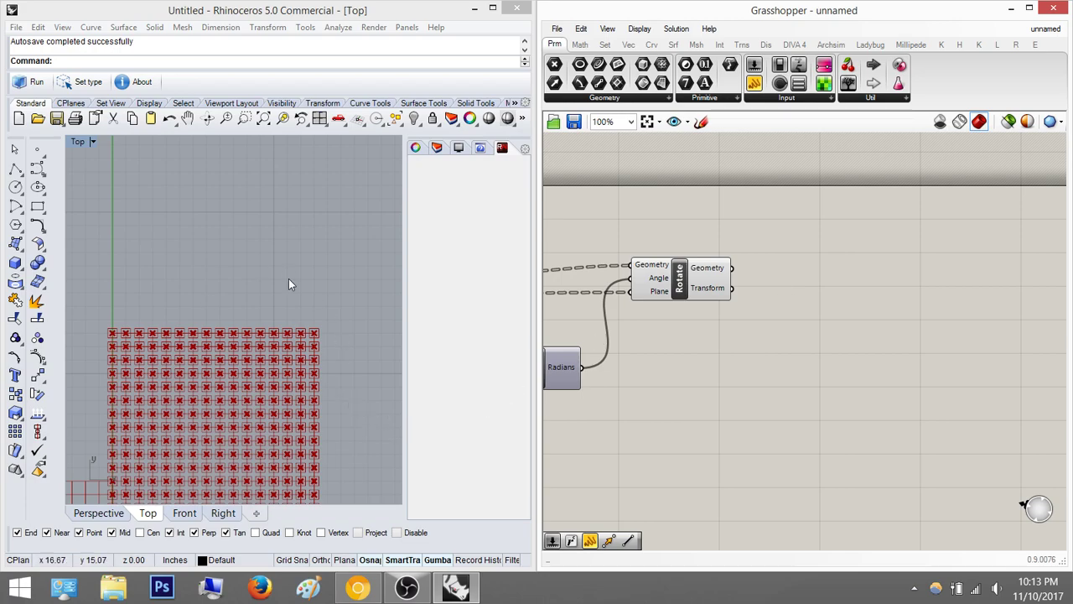
{"action": "right_click_drag", "start_coordinate": [248, 359], "coordinate": [256, 307]}
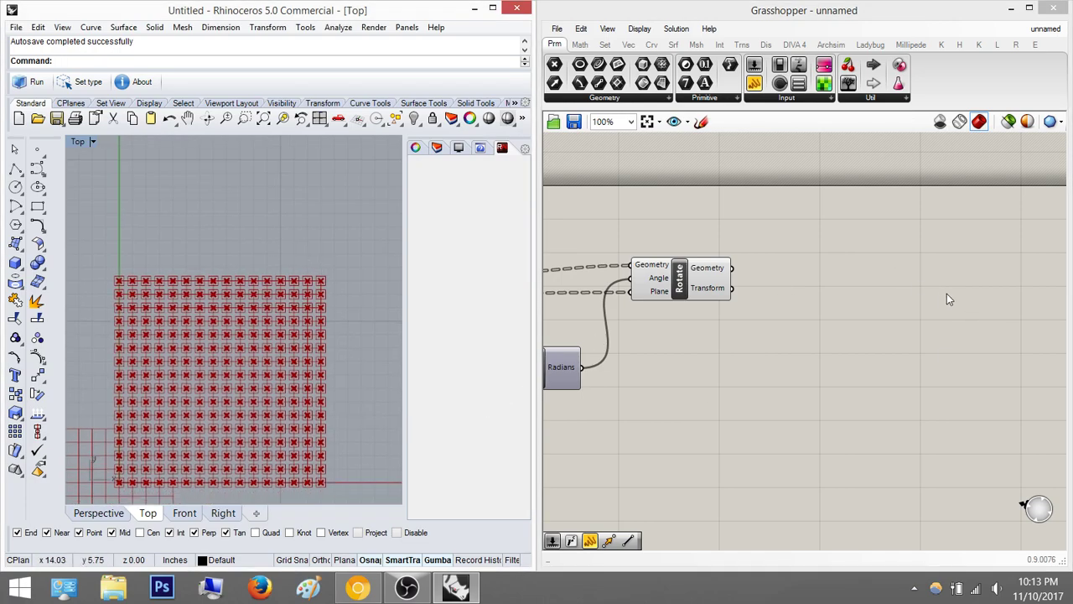
{"action": "double_click", "coordinate": [856, 279]}
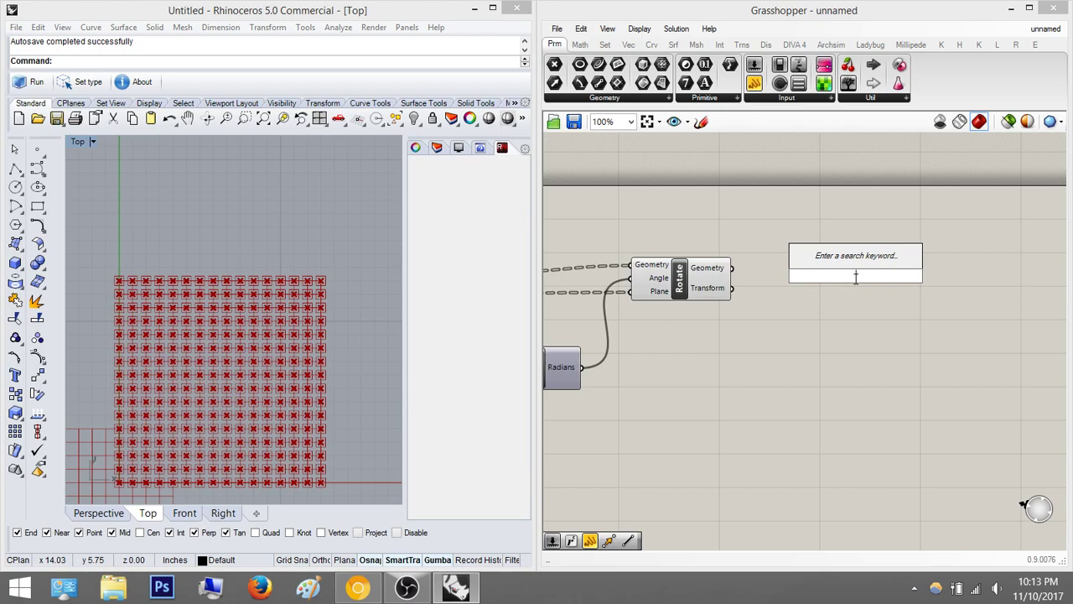
{"action": "type", "text": "sca"}
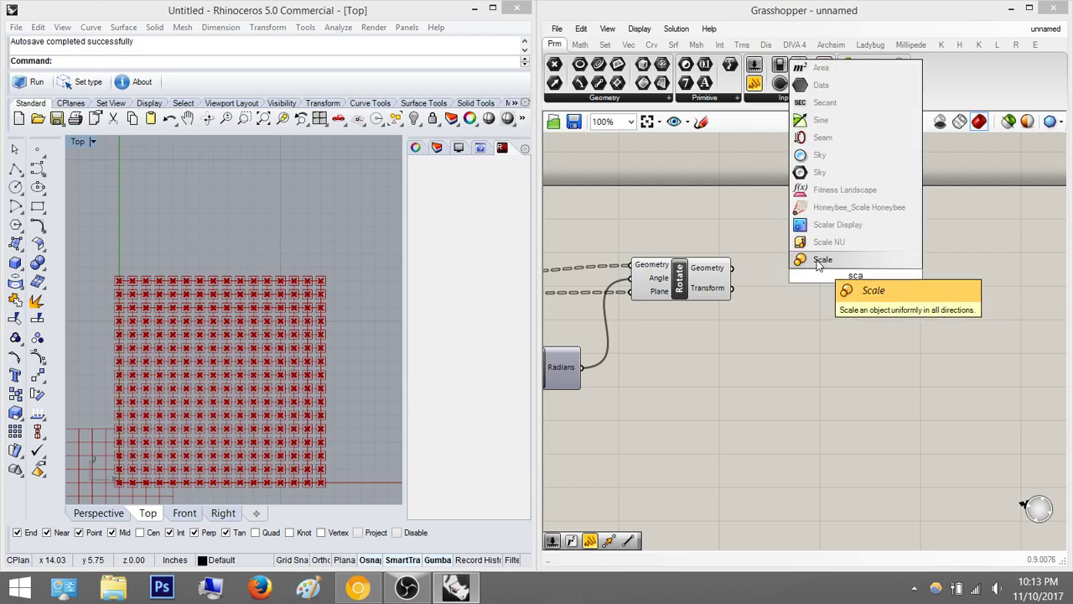
{"action": "left_click", "coordinate": [821, 261]}
{"action": "scroll", "coordinate": [803, 266], "scroll_direction": "up", "scroll_amount": 1}
{"action": "left_click_drag", "start_coordinate": [806, 263], "coordinate": [718, 271]}
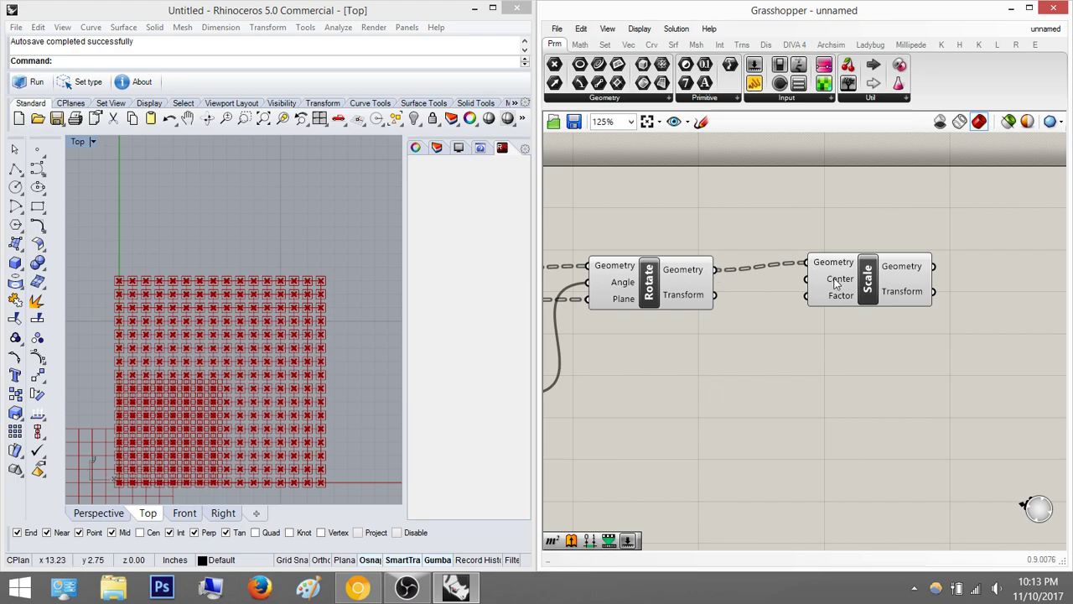
- Connect the Center of Polygon parameter to Scale's Center input so each square scales about its own grid point
{"action": "mouse_move", "coordinate": [836, 282]}
{"action": "scroll", "coordinate": [278, 309], "scroll_direction": "up", "scroll_amount": 10}
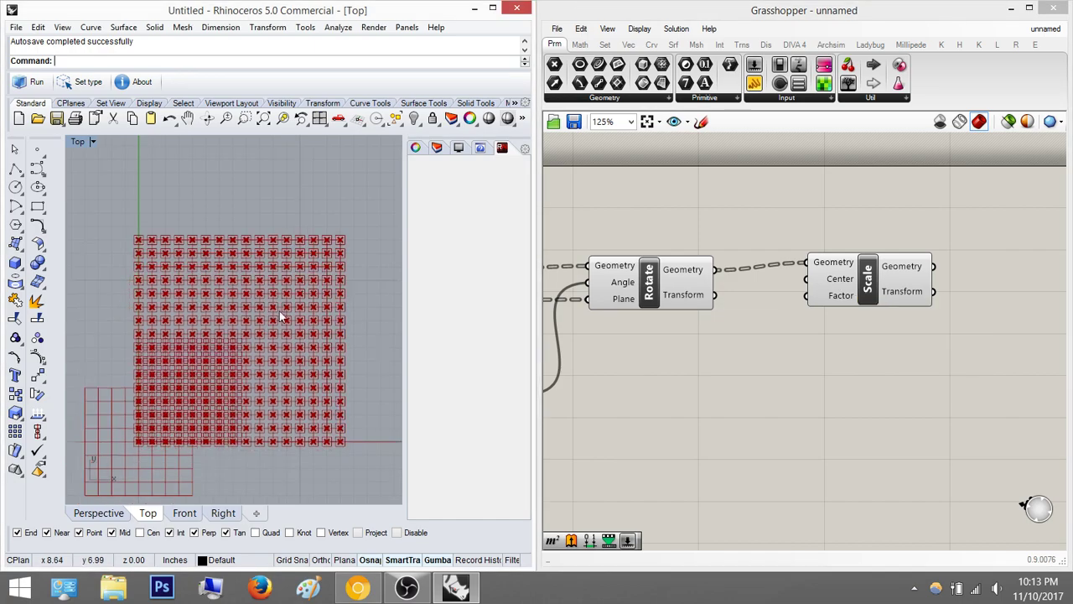
{"action": "scroll", "coordinate": [140, 405], "scroll_direction": "down", "scroll_amount": 2}
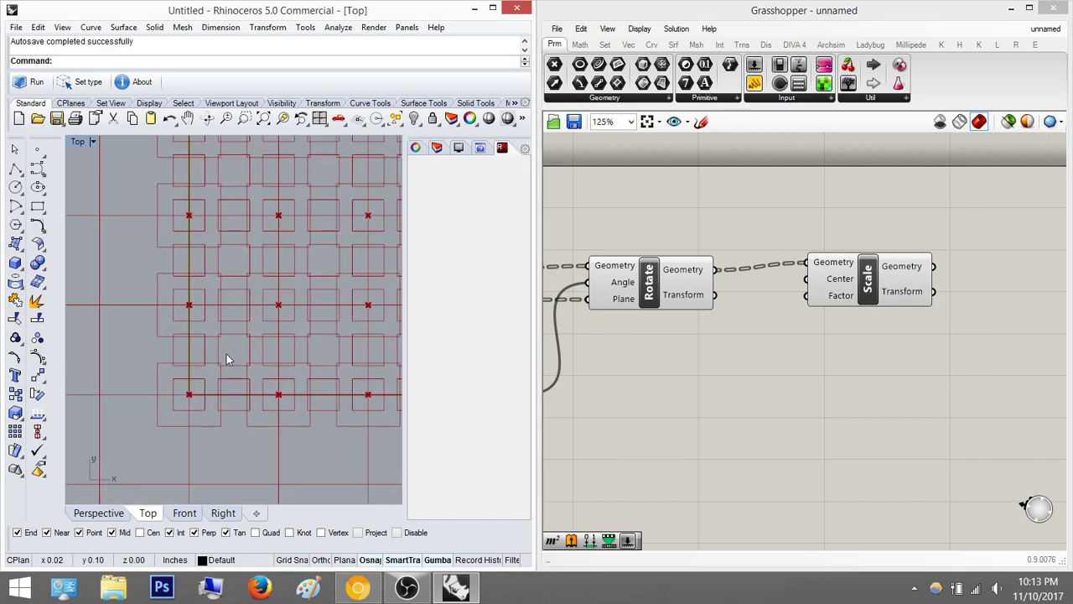
{"action": "scroll", "coordinate": [166, 399], "scroll_direction": "down", "scroll_amount": 5}
{"action": "scroll", "coordinate": [330, 322], "scroll_direction": "down", "scroll_amount": 2}
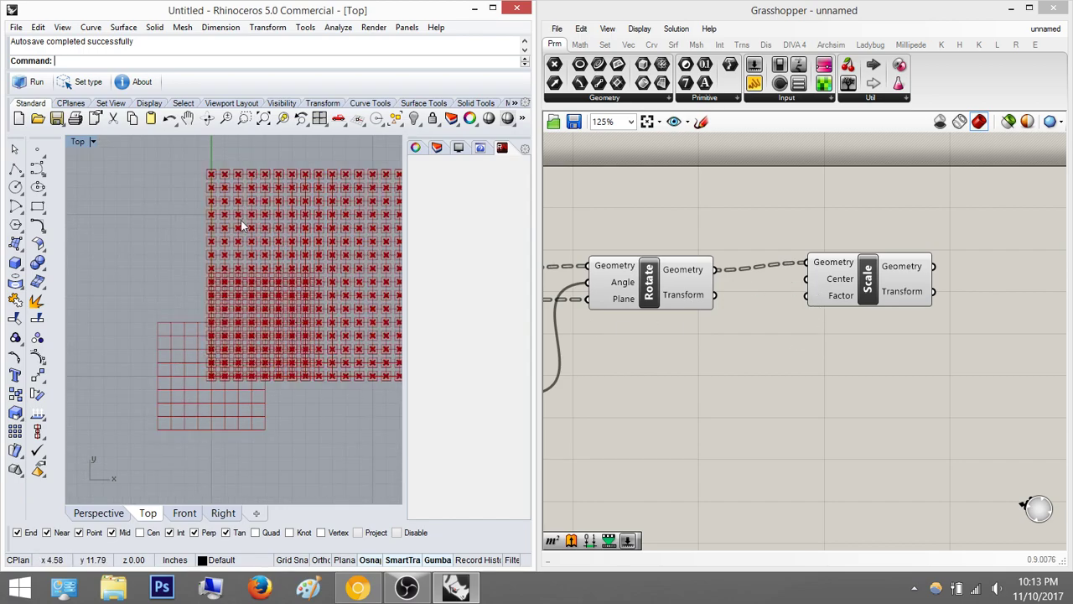
{"action": "scroll", "coordinate": [805, 288], "scroll_direction": "down", "scroll_amount": 5}
{"action": "left_click_drag", "start_coordinate": [803, 278], "coordinate": [612, 295]}
{"action": "scroll", "coordinate": [580, 294], "scroll_direction": "up", "scroll_amount": 3}
{"action": "scroll", "coordinate": [621, 293], "scroll_direction": "up", "scroll_amount": 1}
{"action": "right_click_drag", "start_coordinate": [263, 298], "coordinate": [262, 300]}
{"action": "scroll", "coordinate": [261, 299], "scroll_direction": "up", "scroll_amount": 8}
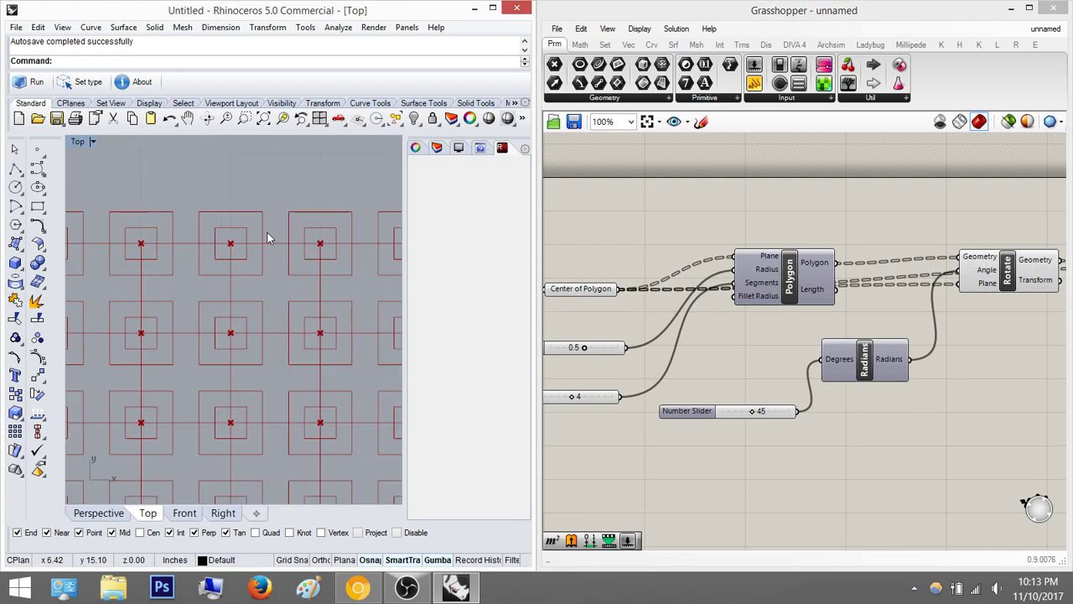
{"action": "scroll", "coordinate": [239, 251], "scroll_direction": "down", "scroll_amount": 4}
- Hide the Rotate component's preview to view the scaled squares alone, and turn the preview back on
{"action": "right_click_drag", "start_coordinate": [799, 326], "coordinate": [496, 353]}
{"action": "left_click", "coordinate": [699, 300]}
{"action": "middle_click", "coordinate": [700, 302]}
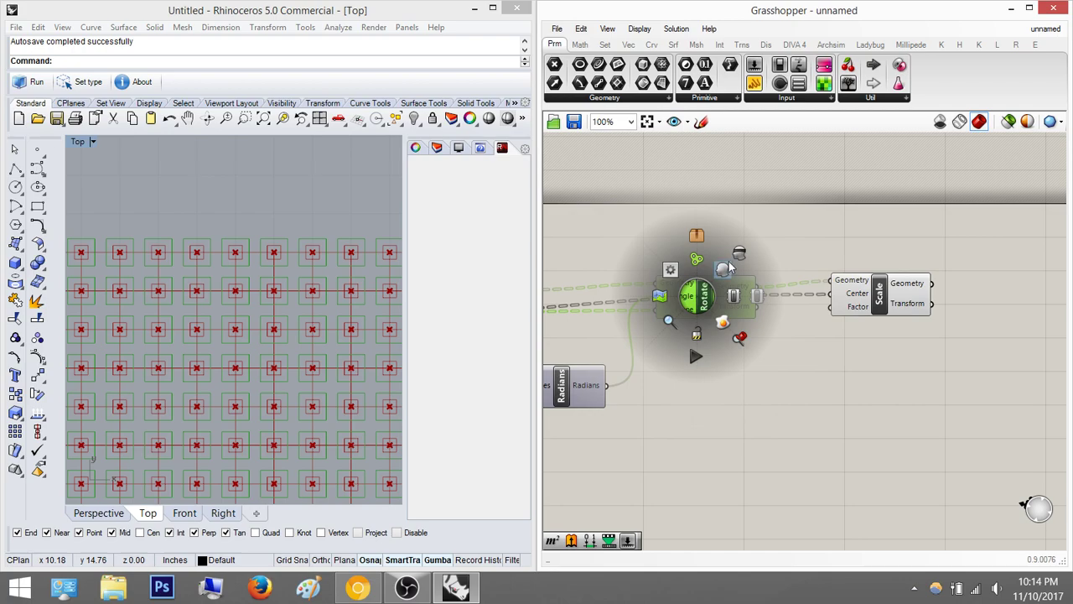
{"action": "left_click", "coordinate": [700, 276]}
{"action": "left_click", "coordinate": [703, 302]}
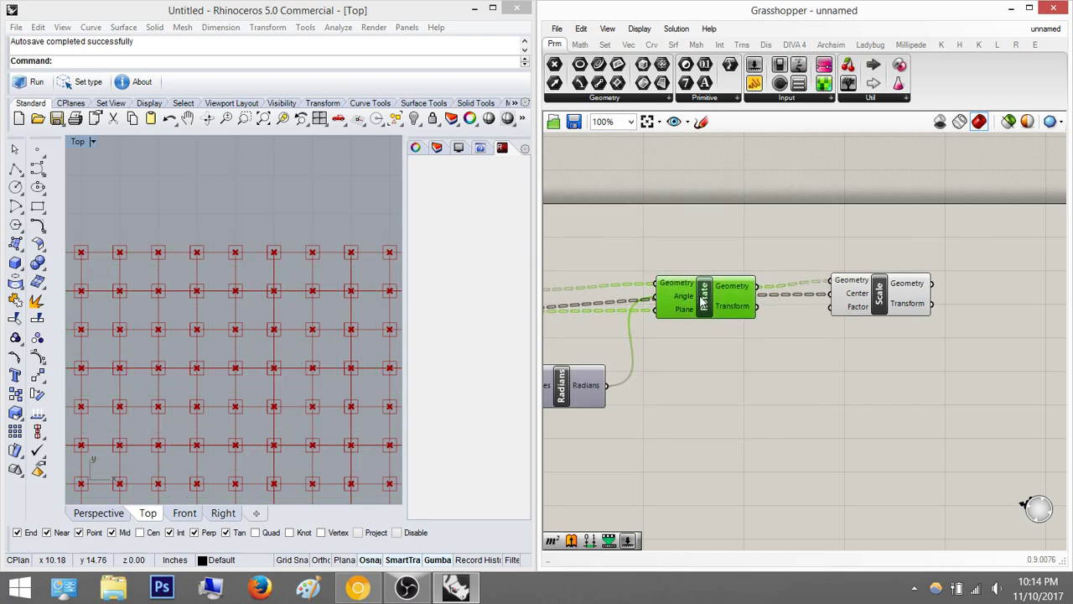
{"action": "middle_click", "coordinate": [705, 289]}
{"action": "left_click", "coordinate": [724, 263]}
- Examine the rotated squares and their scaled copies across the whole grid in the Top view
{"action": "right_click_drag", "start_coordinate": [723, 258], "coordinate": [633, 237]}
{"action": "right_click_drag", "start_coordinate": [285, 239], "coordinate": [160, 245]}
{"action": "scroll", "coordinate": [159, 245], "scroll_direction": "down", "scroll_amount": 5}
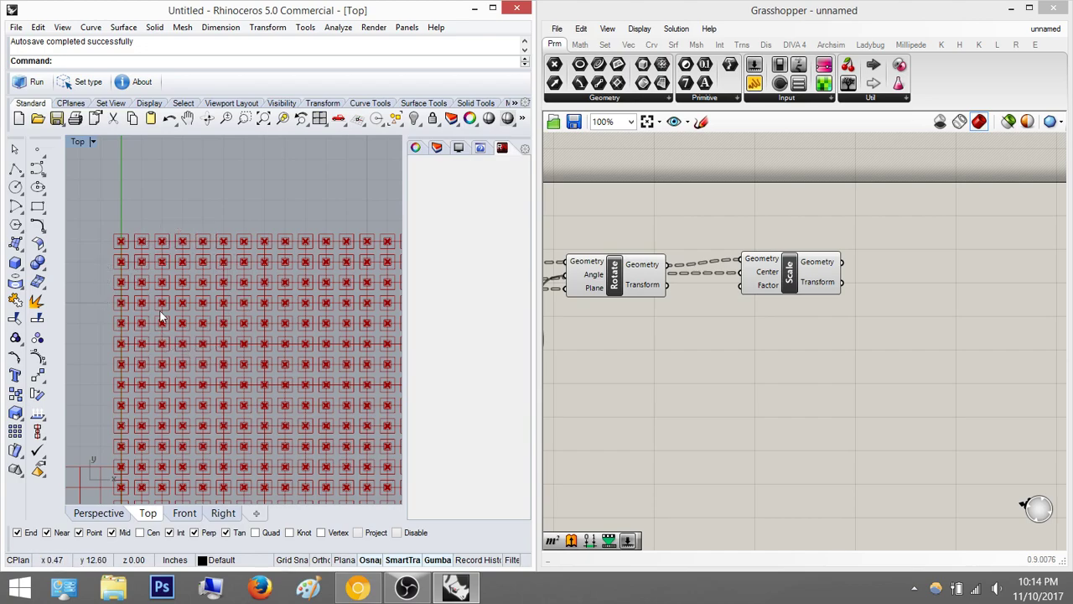
{"action": "right_click_drag", "start_coordinate": [268, 319], "coordinate": [179, 225]}
{"action": "right_click_drag", "start_coordinate": [263, 411], "coordinate": [261, 495]}
{"action": "right_click_drag", "start_coordinate": [87, 445], "coordinate": [176, 405]}
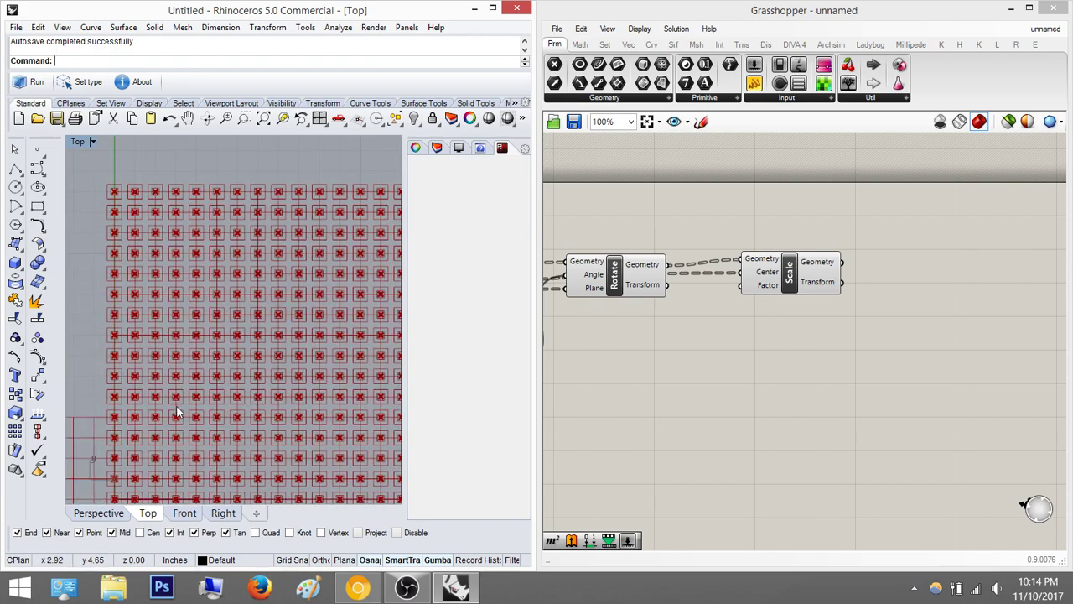
{"action": "scroll", "coordinate": [181, 403], "scroll_direction": "down", "scroll_amount": 3}
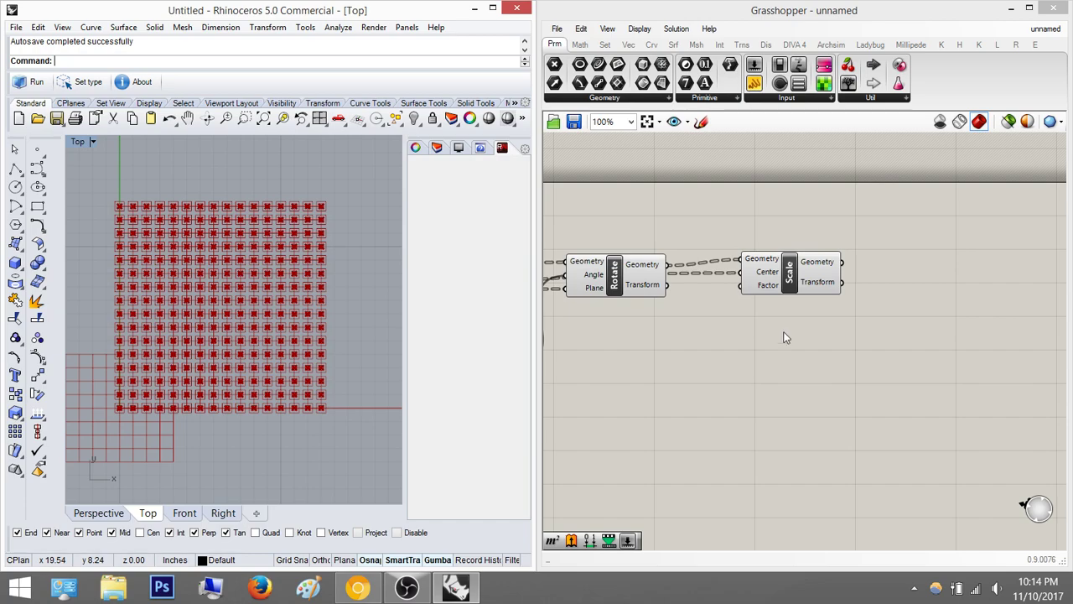
{"action": "double_click", "coordinate": [728, 374]}
{"action": "left_click", "coordinate": [723, 427]}
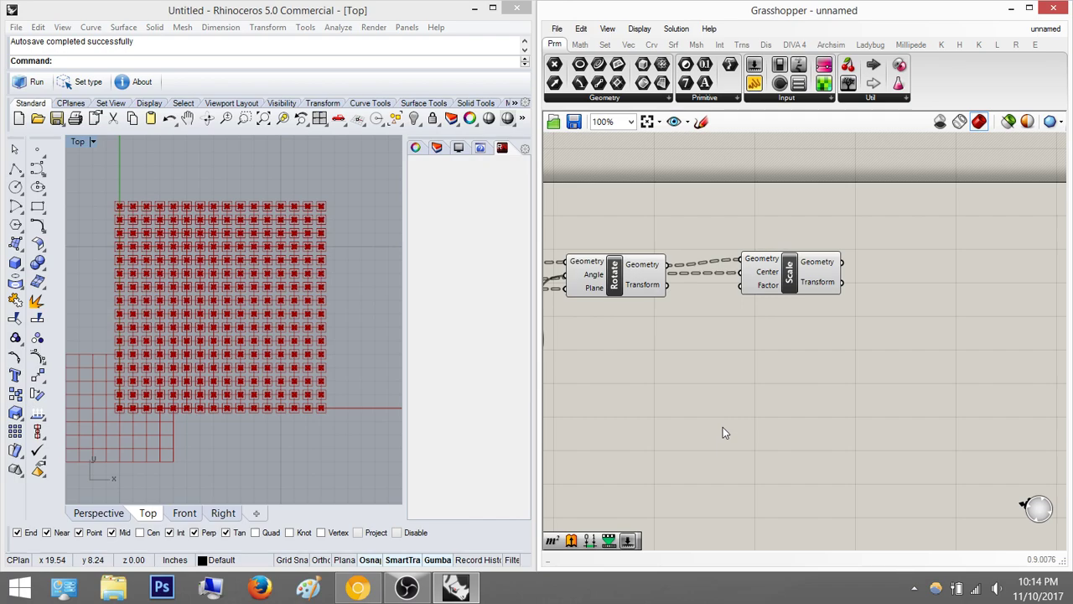
- Add a Remap Numbers component below Rotate and Scale, and shift Scale farther from Rotate to make room
{"action": "double_click", "coordinate": [766, 352]}
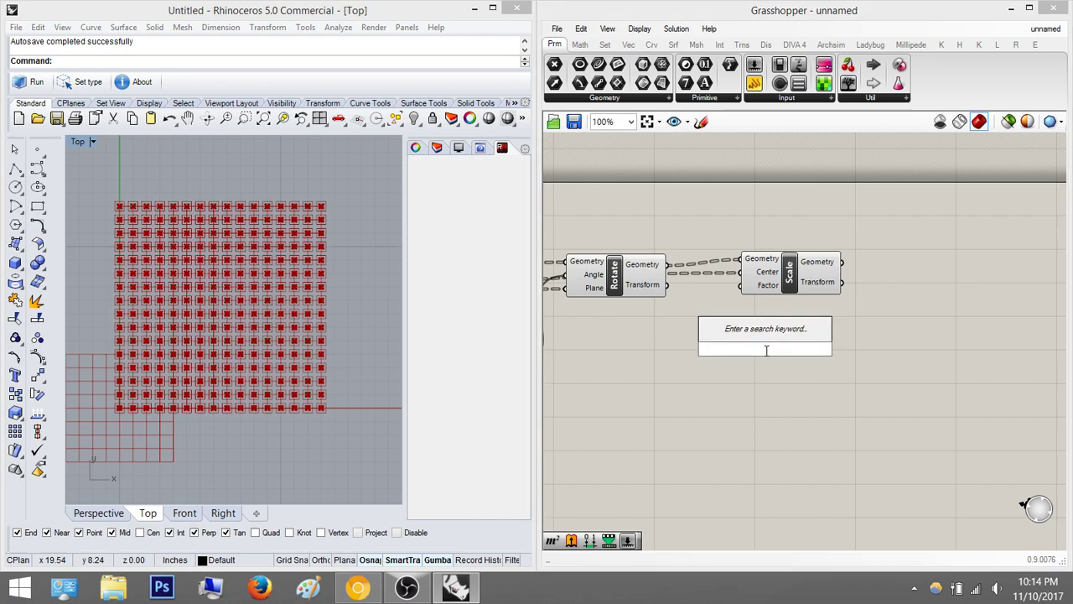
{"action": "type", "text": "rem"}
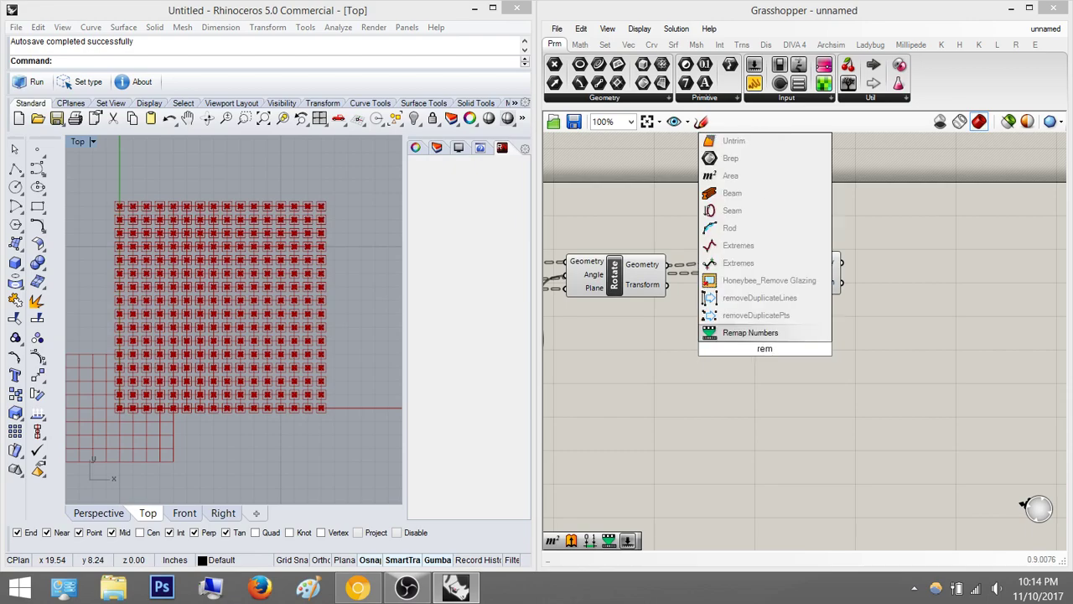
{"action": "key", "text": "Return"}
{"action": "left_click_drag", "start_coordinate": [766, 353], "coordinate": [670, 432]}
{"action": "right_click_drag", "start_coordinate": [671, 432], "coordinate": [719, 342]}
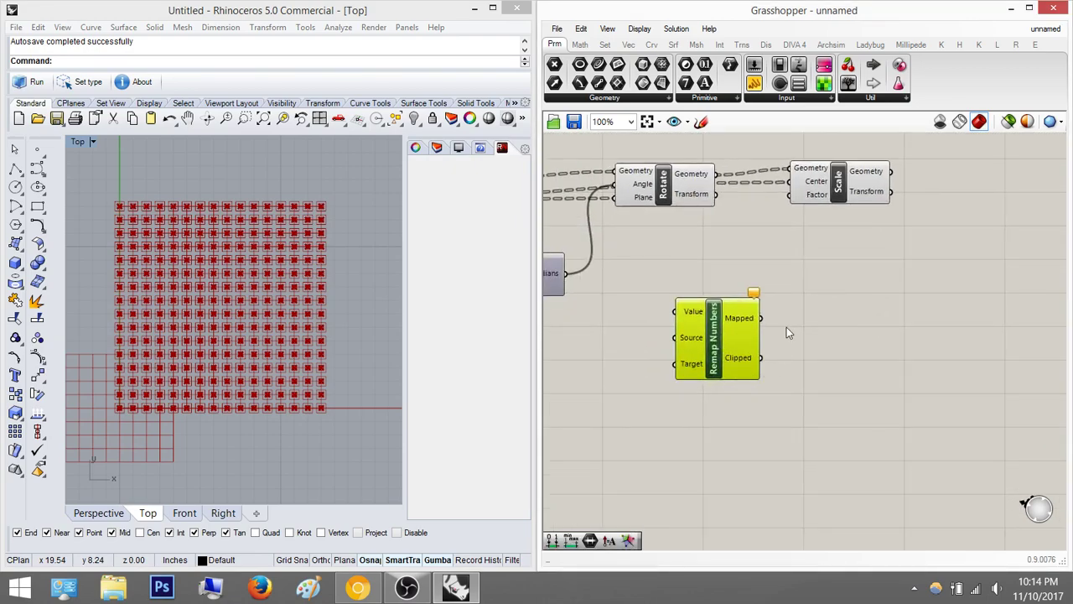
{"action": "left_click_drag", "start_coordinate": [862, 185], "coordinate": [910, 181]}
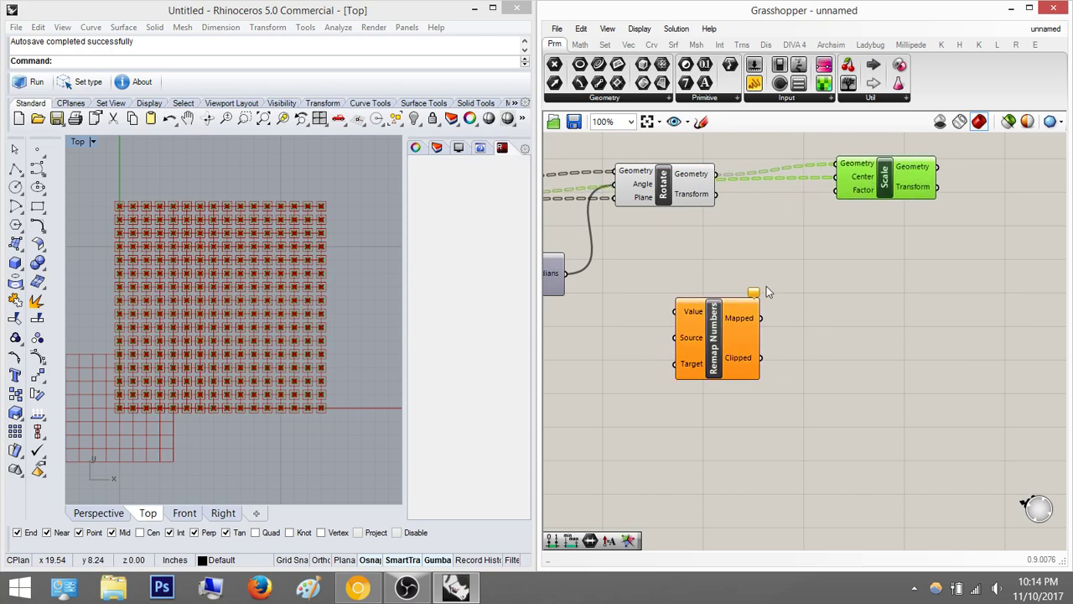
{"action": "left_click", "coordinate": [688, 320]}
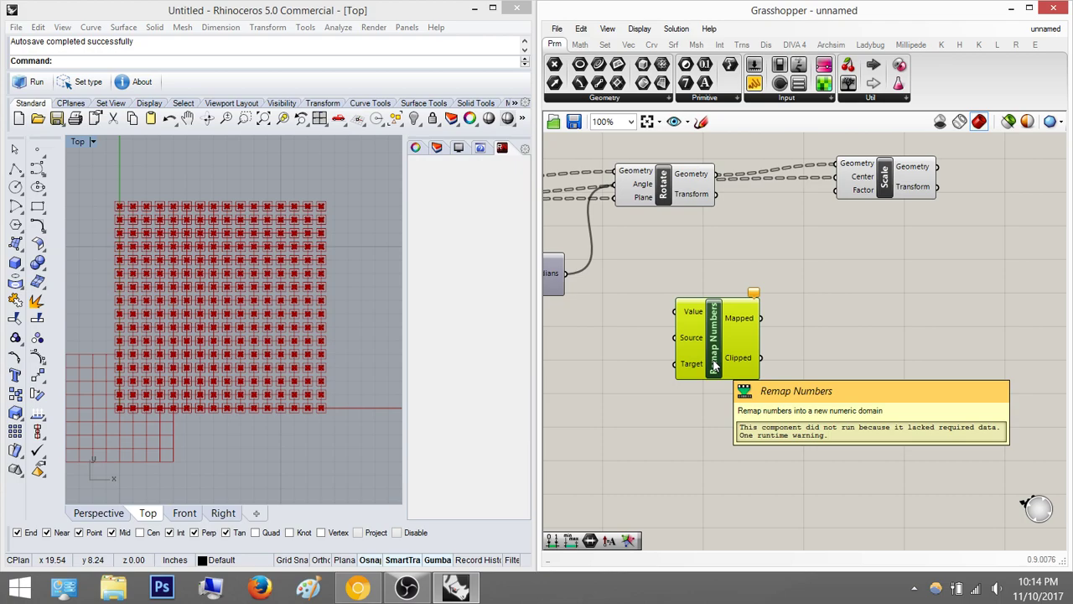
- Connect Remap Numbers' Clipped output to Scale's Factor input and place Remap Numbers lower on the canvas
{"action": "left_click_drag", "start_coordinate": [760, 359], "coordinate": [838, 190]}
{"action": "left_click", "coordinate": [789, 445]}
{"action": "right_click_drag", "start_coordinate": [823, 383], "coordinate": [900, 280]}
{"action": "left_click_drag", "start_coordinate": [777, 221], "coordinate": [773, 341]}
{"action": "double_click", "coordinate": [807, 252]}
{"action": "left_click", "coordinate": [842, 474]}
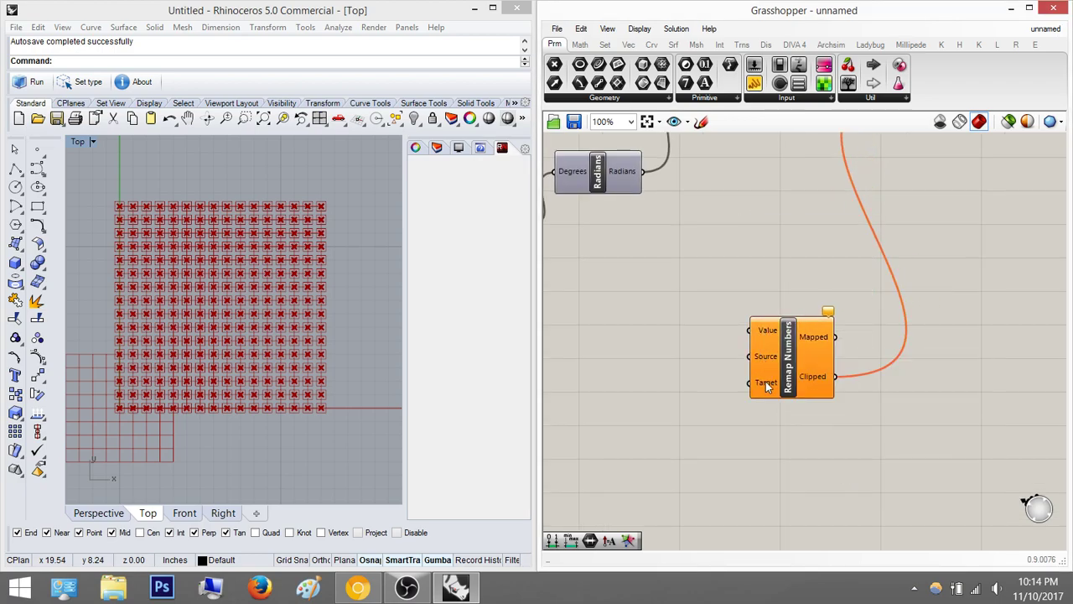
- Add a Construct Domain component below Remap Numbers and connect its Domain output to the Target input
{"action": "mouse_move", "coordinate": [768, 384]}
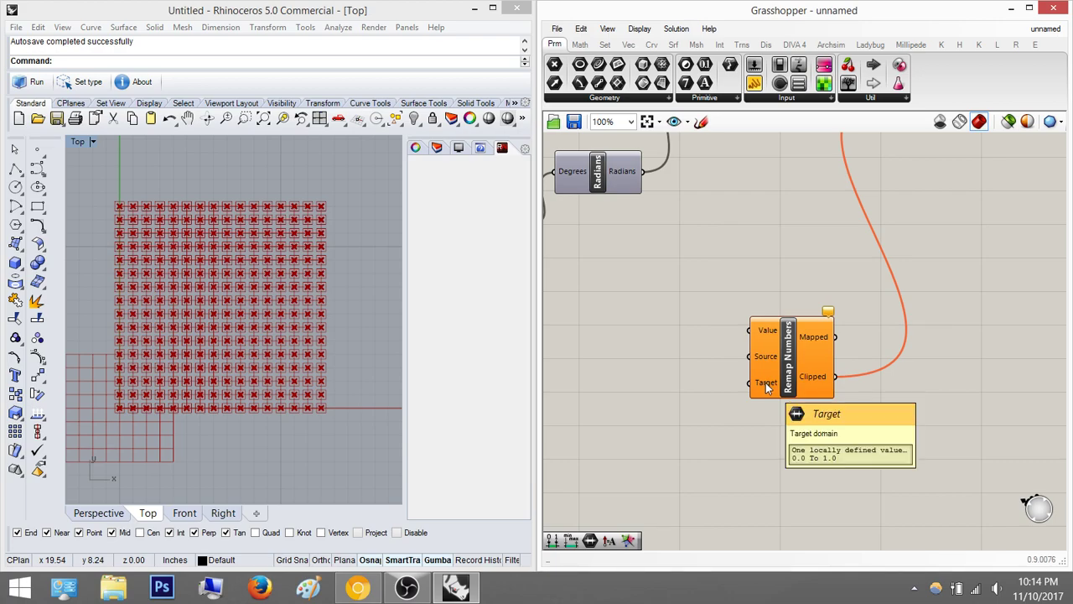
{"action": "double_click", "coordinate": [755, 425]}
{"action": "type", "text": "c"}
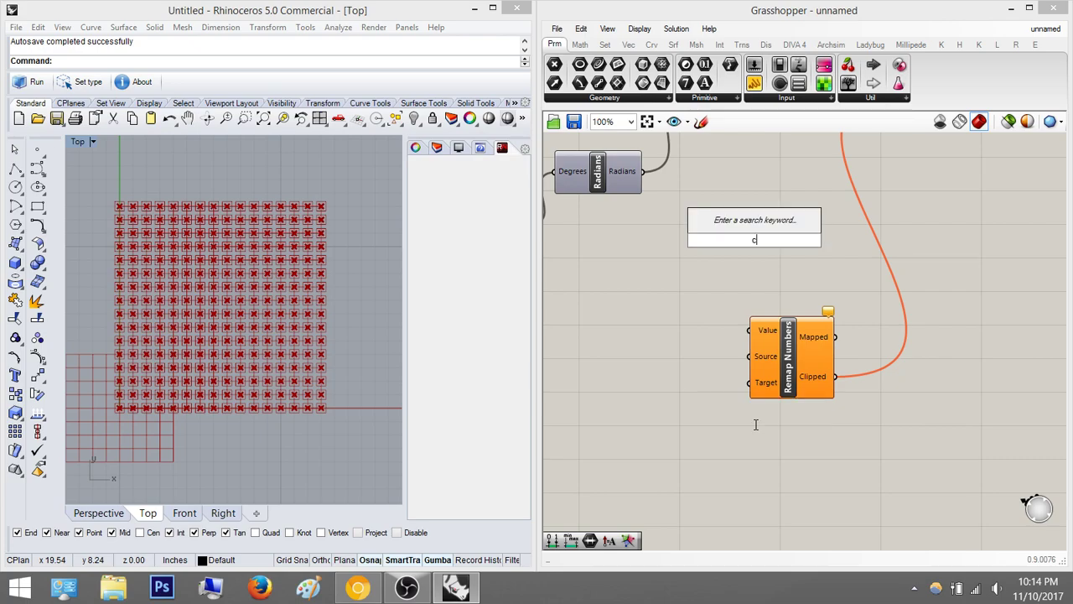
{"action": "type", "text": "onstruct dom"}
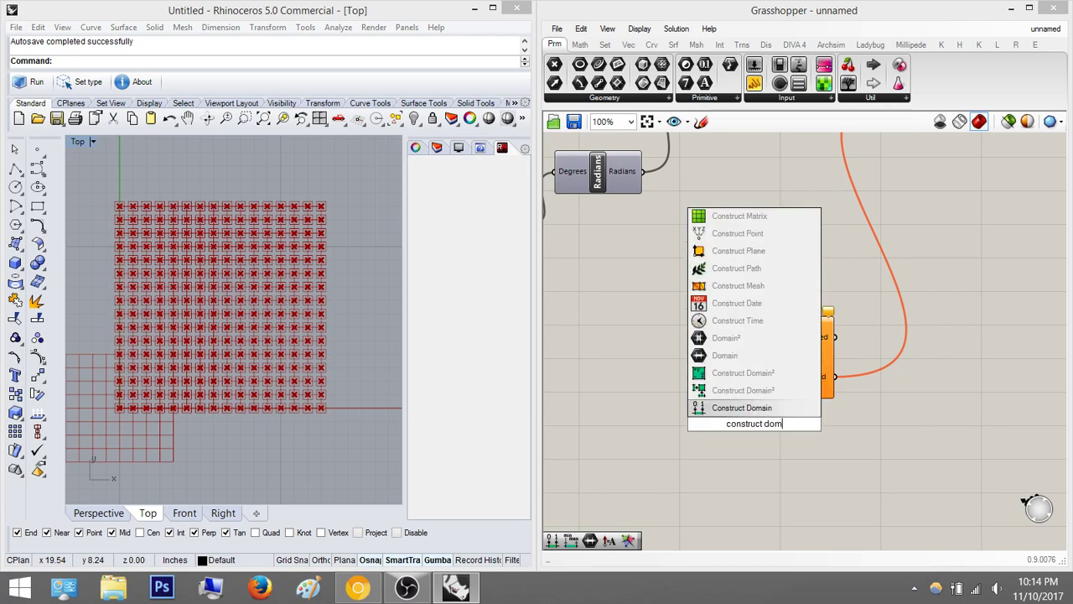
{"action": "key", "text": "Return"}
{"action": "left_click_drag", "start_coordinate": [759, 428], "coordinate": [660, 476]}
{"action": "left_click_drag", "start_coordinate": [765, 390], "coordinate": [707, 472]}
{"action": "right_click_drag", "start_coordinate": [655, 332], "coordinate": [777, 366]}
- Add a Closest Point component and place it well before Remap Numbers, below the 45-degree slider
{"action": "double_click", "coordinate": [776, 367]}
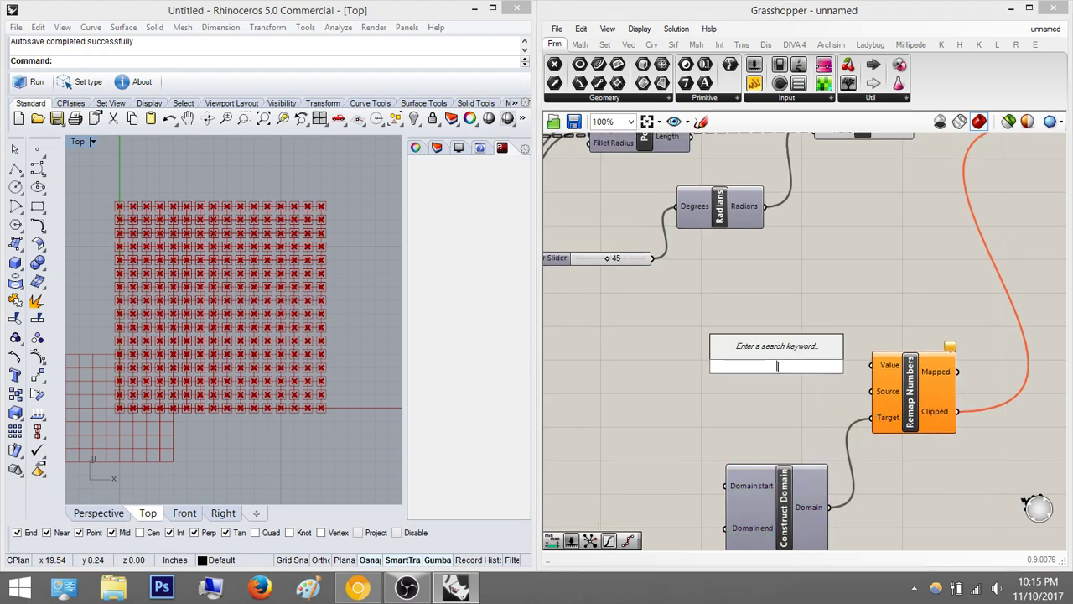
{"action": "type", "text": "closest po"}
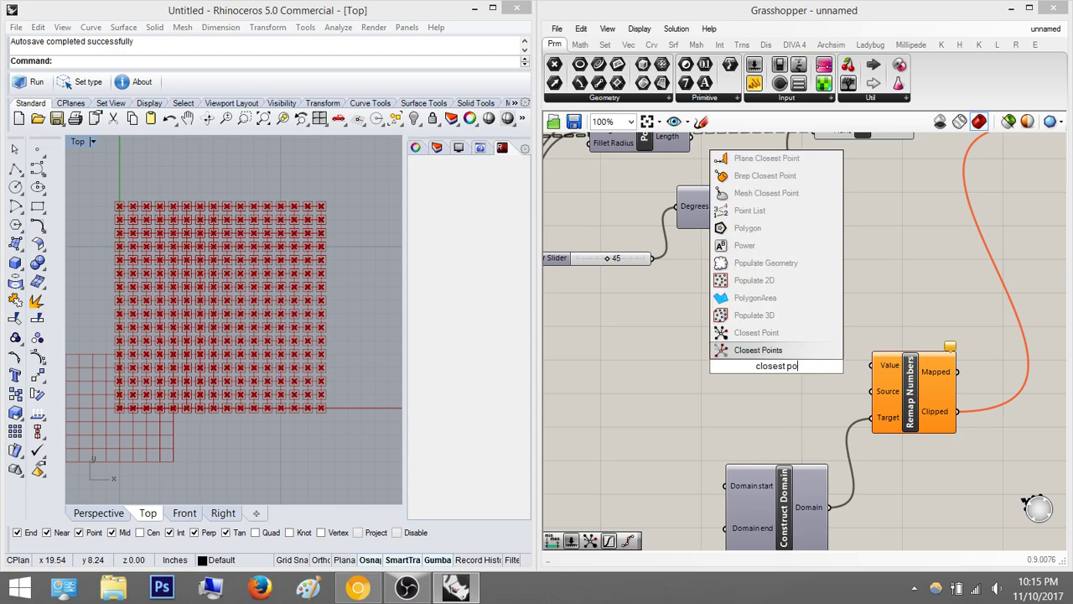
{"action": "key", "text": "Up"}
{"action": "key", "text": "Return"}
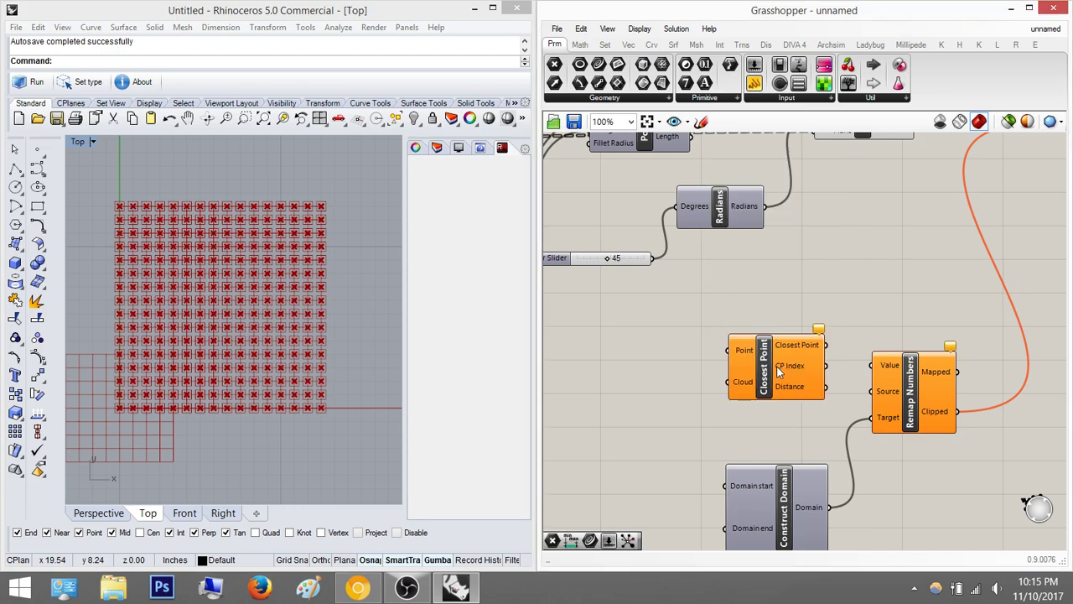
{"action": "left_click_drag", "start_coordinate": [763, 362], "coordinate": [637, 359]}
{"action": "right_click_drag", "start_coordinate": [722, 350], "coordinate": [838, 342]}
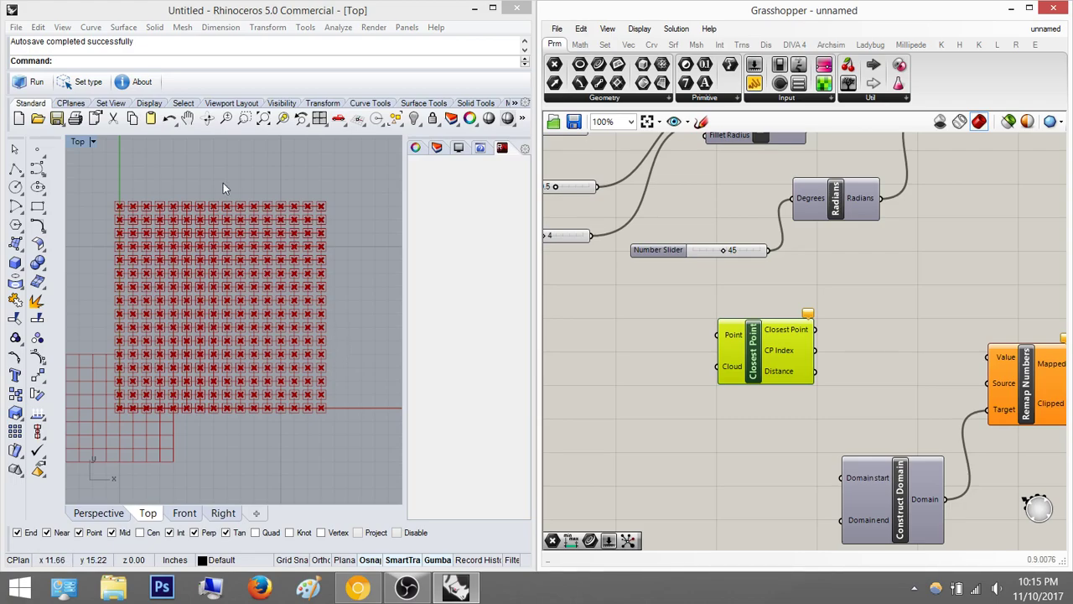
- Place three point objects spread across the grid in Rhino's Top view and select all of them
{"action": "left_click", "coordinate": [40, 149]}
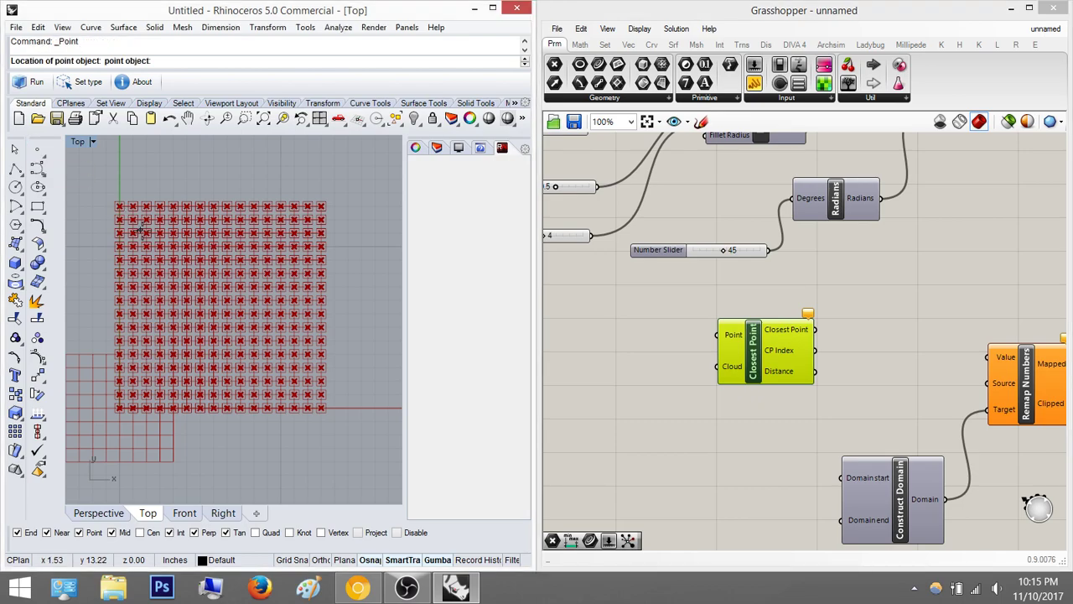
{"action": "left_click", "coordinate": [160, 382]}
{"action": "right_click", "coordinate": [260, 341]}
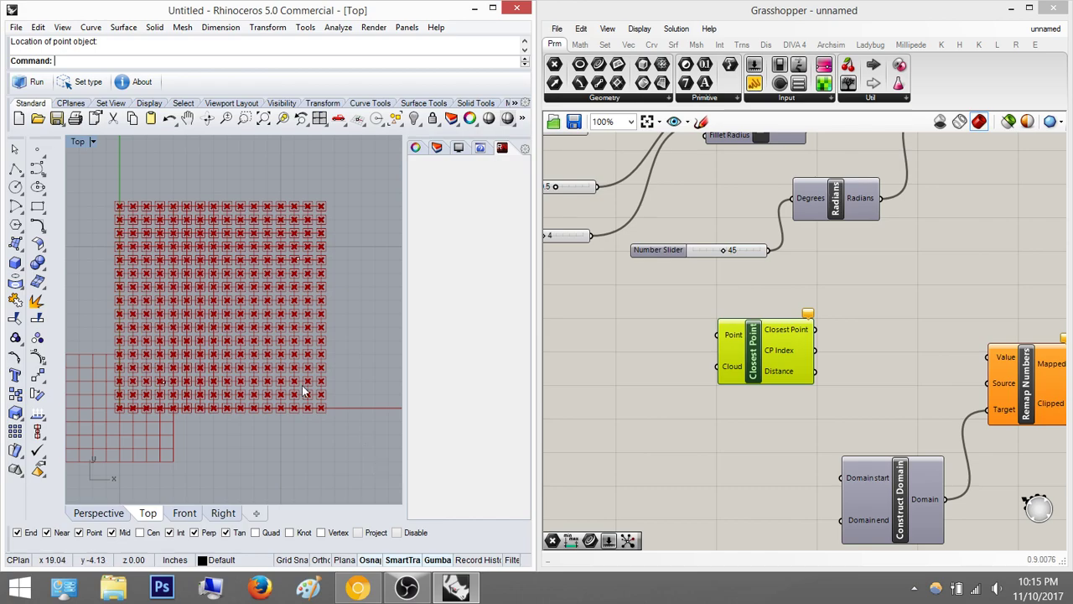
{"action": "left_click_drag", "start_coordinate": [82, 182], "coordinate": [83, 182]}
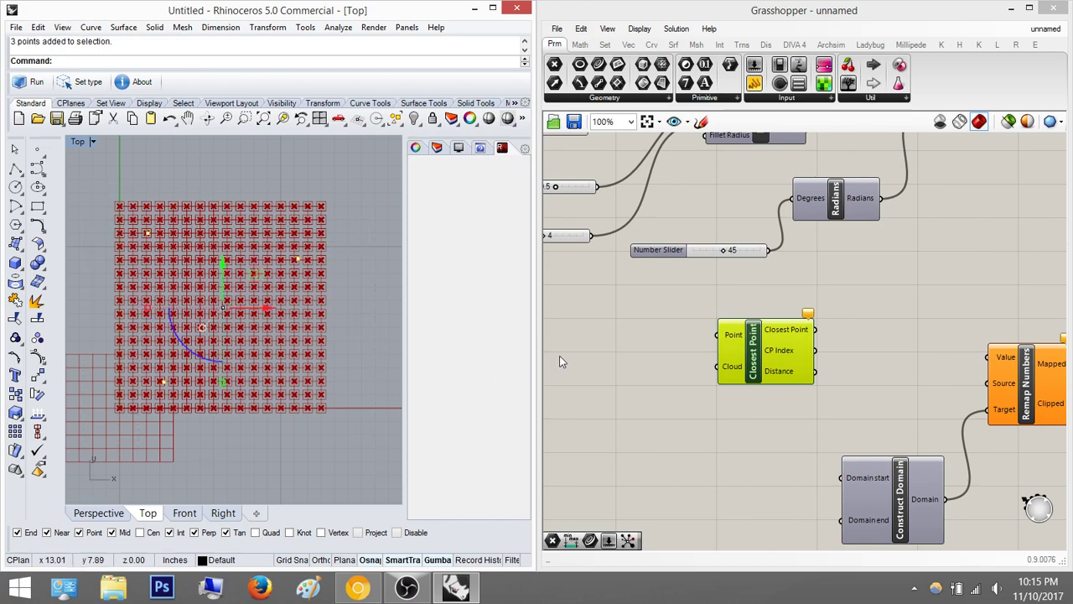
- Add a Point parameter before Closest Point, assign the three selected Rhino points to it and check which points it references
{"action": "double_click", "coordinate": [603, 334]}
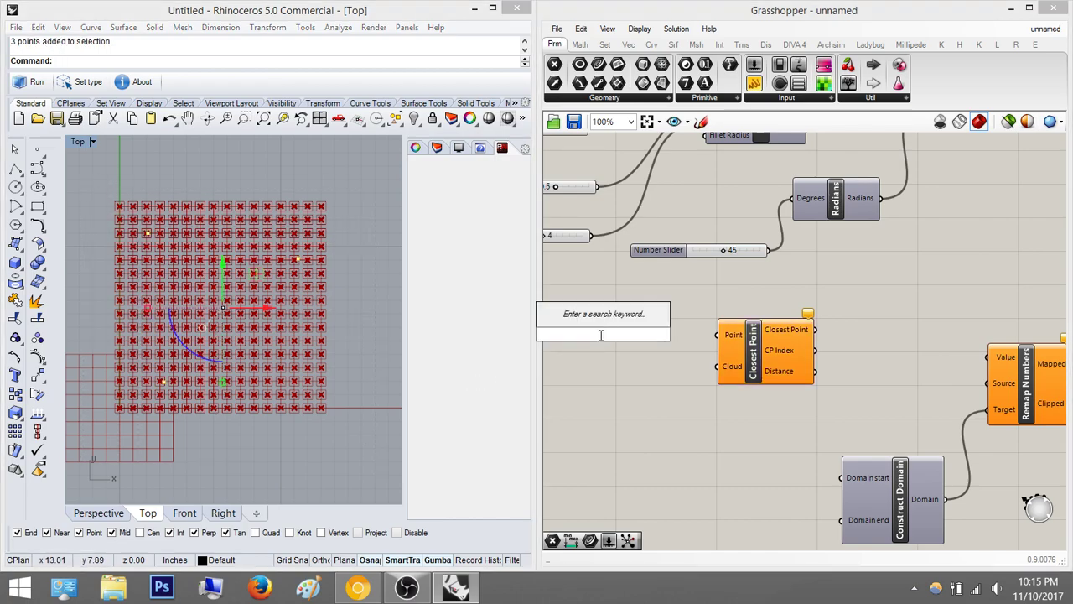
{"action": "type", "text": "point"}
{"action": "key", "text": "Return"}
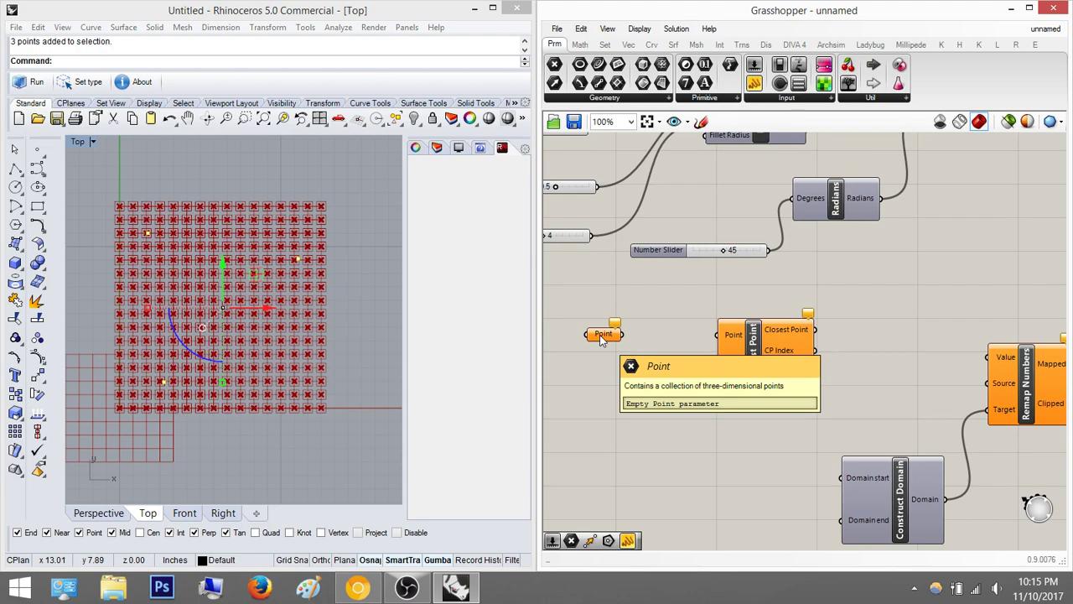
{"action": "right_click", "coordinate": [601, 337]}
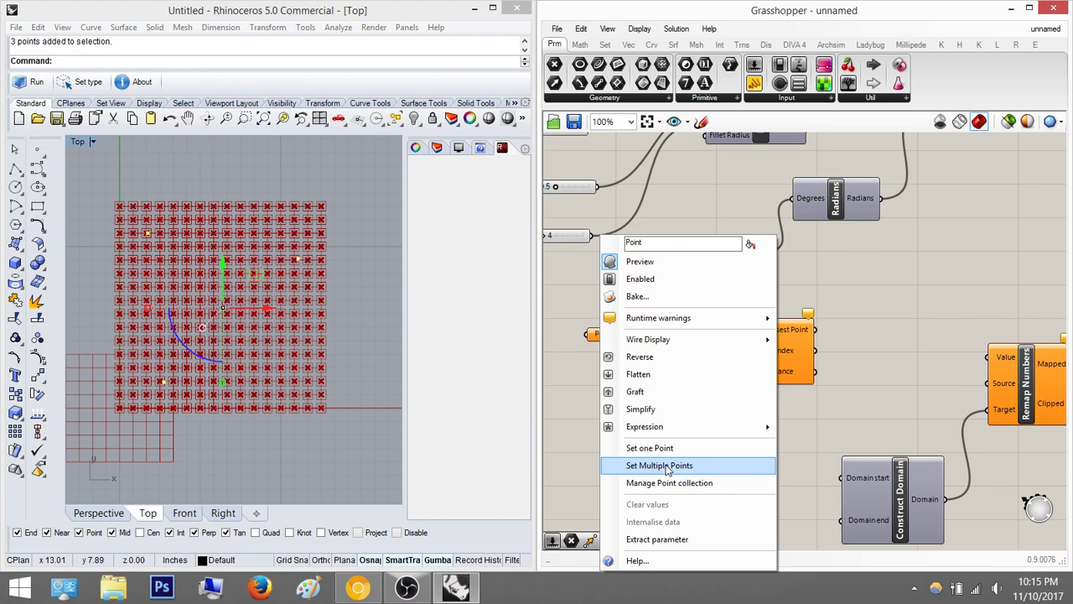
{"action": "left_click", "coordinate": [673, 466]}
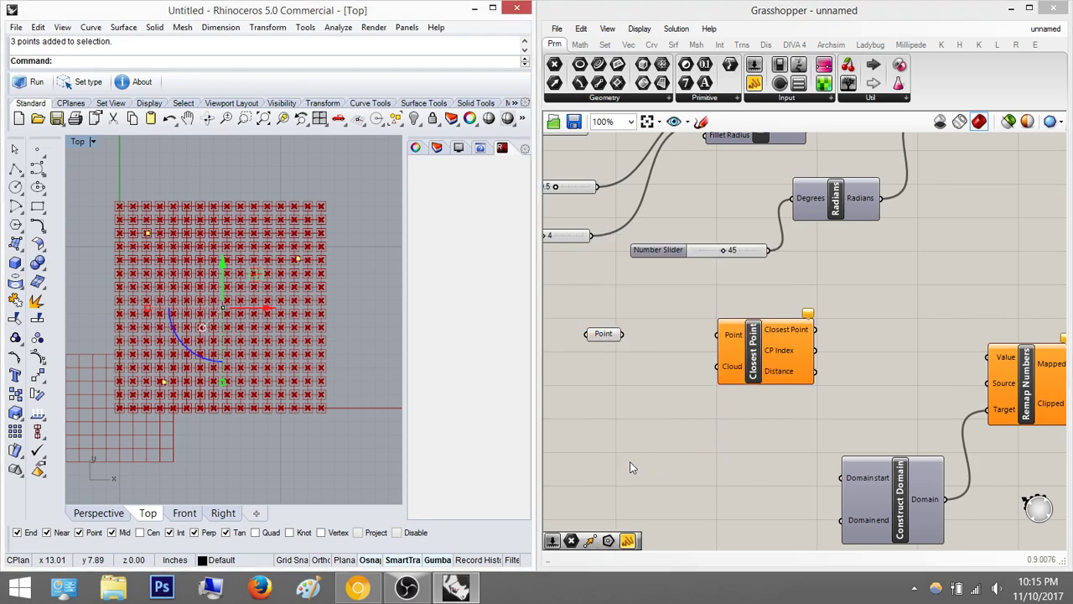
{"action": "left_click", "coordinate": [624, 407]}
{"action": "right_click_drag", "start_coordinate": [644, 406], "coordinate": [674, 434]}
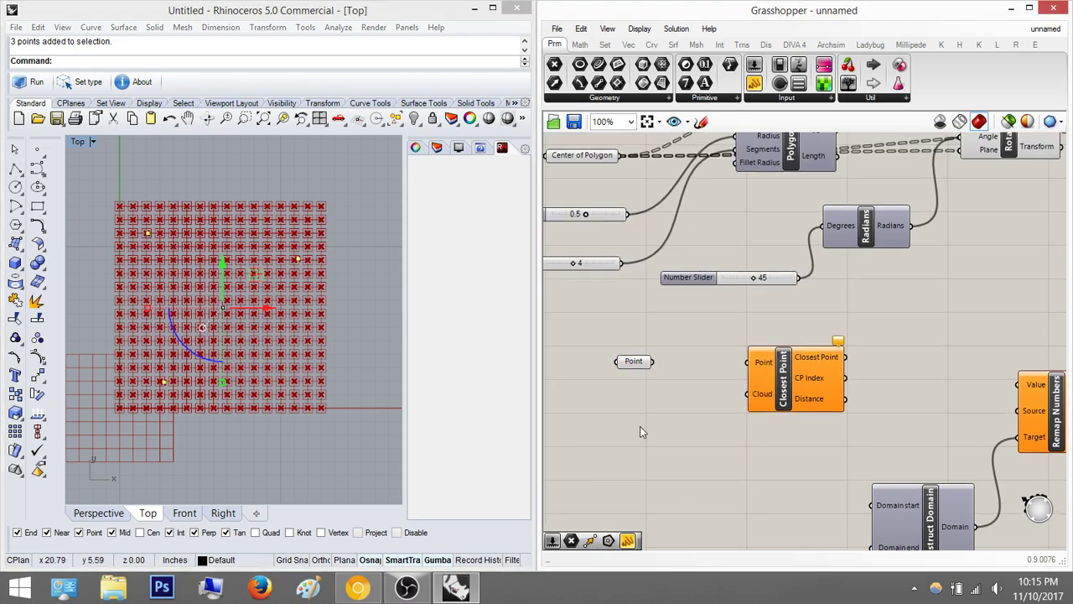
{"action": "left_click", "coordinate": [373, 312]}
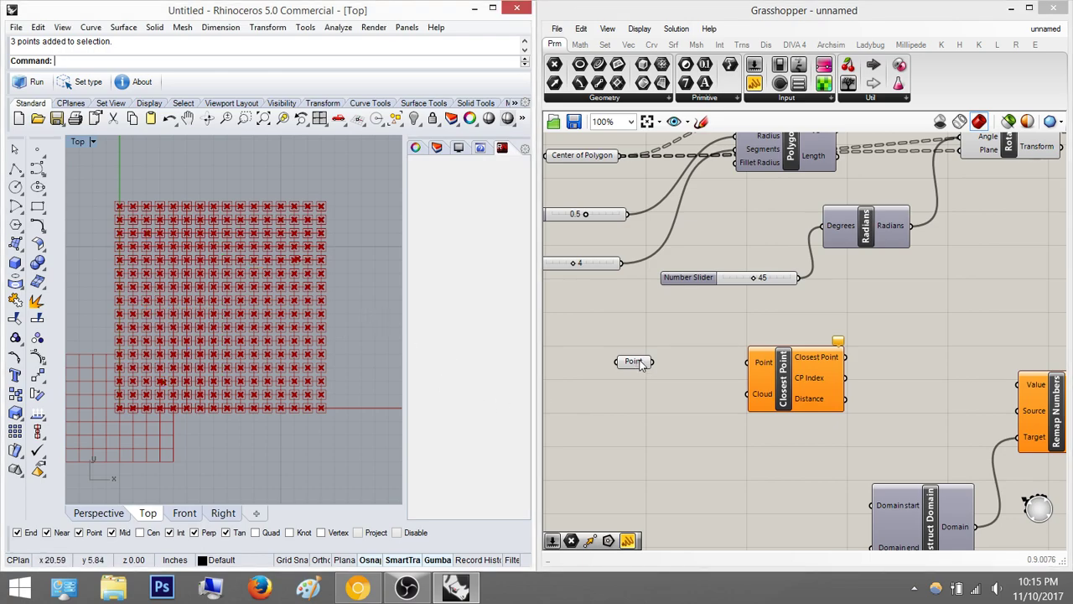
{"action": "left_click_drag", "start_coordinate": [604, 347], "coordinate": [691, 396]}
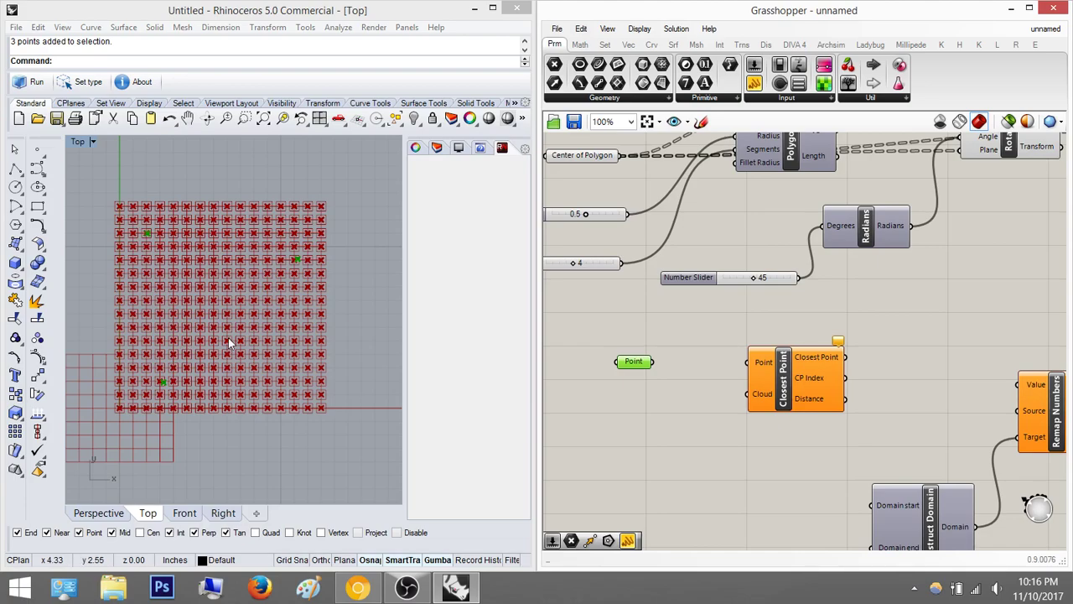
{"action": "left_click", "coordinate": [727, 396]}
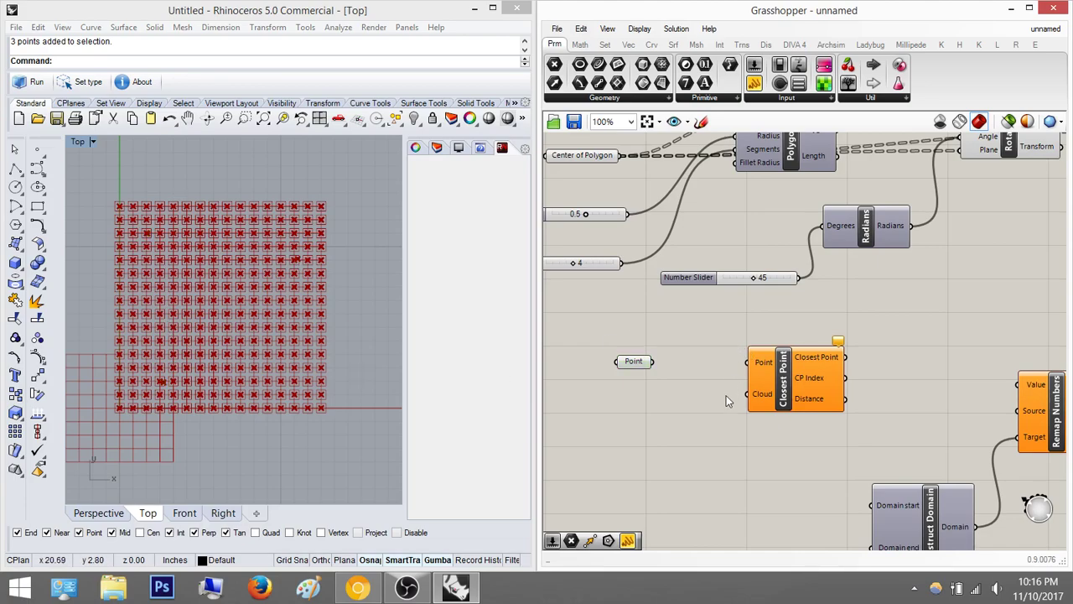
- Connect the Point parameter to Closest Point's Cloud input and the Center of Polygon parameter to its Point input
{"action": "left_click_drag", "start_coordinate": [642, 367], "coordinate": [636, 426]}
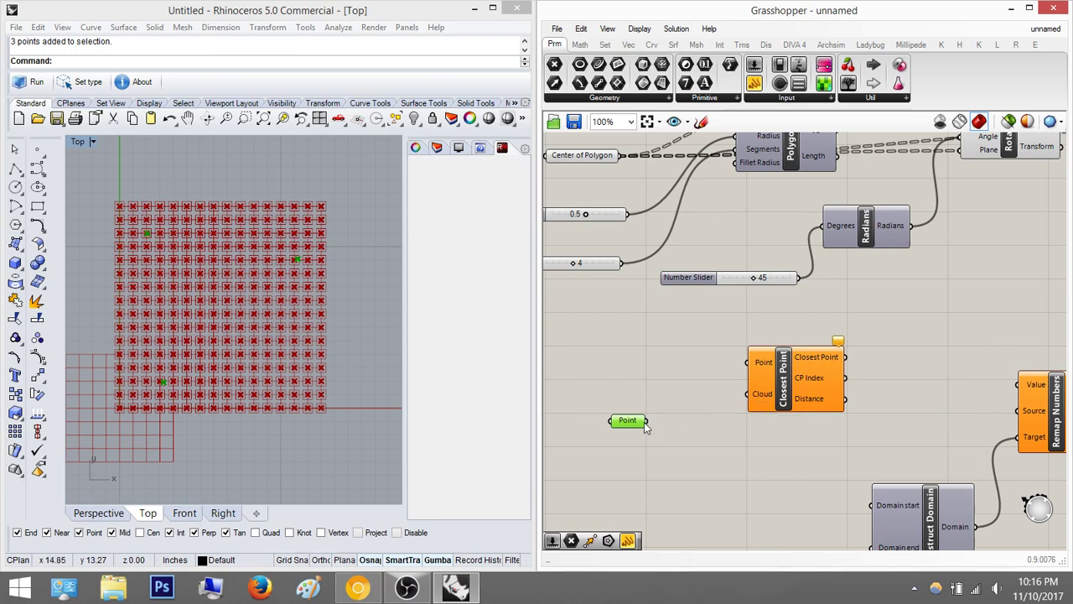
{"action": "left_click_drag", "start_coordinate": [646, 421], "coordinate": [749, 395]}
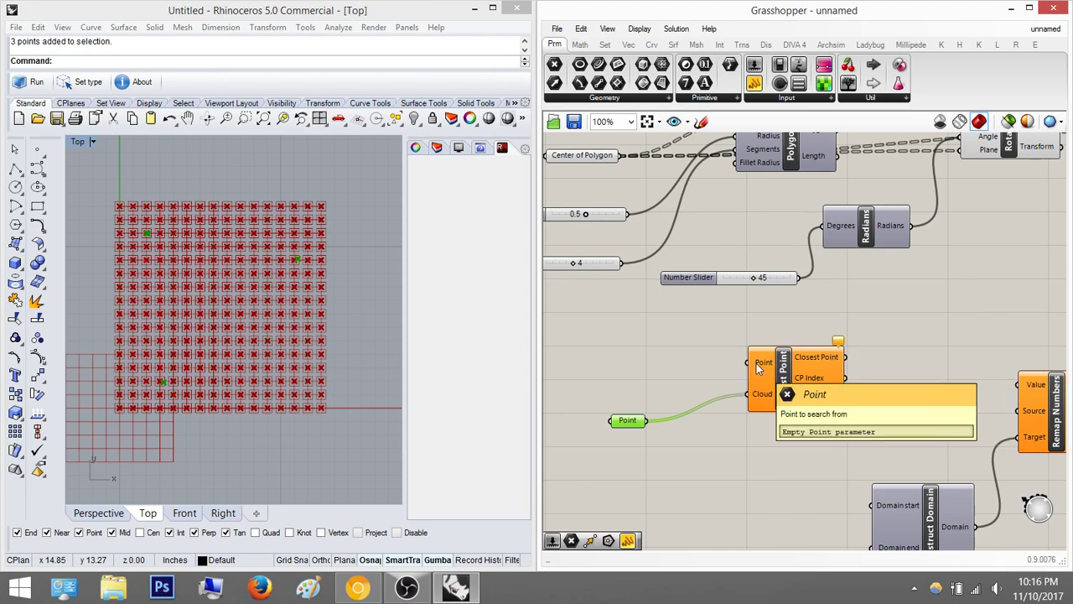
{"action": "right_click_drag", "start_coordinate": [758, 362], "coordinate": [839, 416]}
{"action": "right_click_drag", "start_coordinate": [943, 341], "coordinate": [891, 389]}
{"action": "left_click_drag", "start_coordinate": [773, 464], "coordinate": [652, 261]}
{"action": "right_click_drag", "start_coordinate": [872, 412], "coordinate": [759, 348]}
- Put the Center of Polygon parameter in its own group
{"action": "right_click_drag", "start_coordinate": [843, 440], "coordinate": [948, 478]}
{"action": "right_click_drag", "start_coordinate": [644, 243], "coordinate": [729, 292]}
{"action": "left_click_drag", "start_coordinate": [708, 306], "coordinate": [662, 258]}
{"action": "middle_click", "coordinate": [686, 245]}
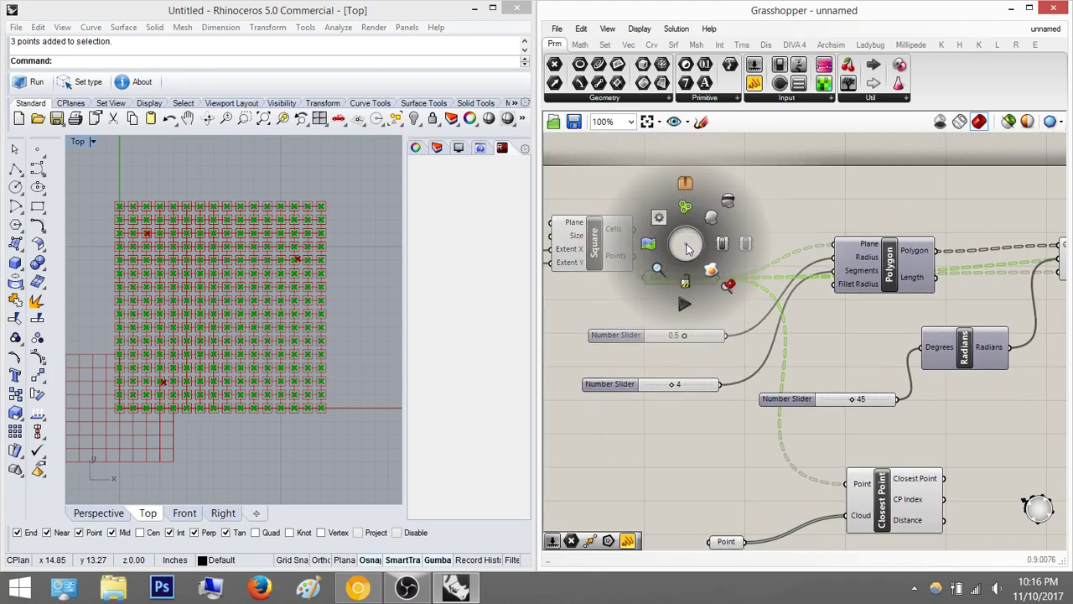
{"action": "left_click", "coordinate": [686, 207]}
- Add a Bounds component between Closest Point and Remap Numbers, placed just above Construct Domain
{"action": "right_click_drag", "start_coordinate": [796, 302], "coordinate": [784, 261]}
{"action": "right_click_drag", "start_coordinate": [805, 346], "coordinate": [736, 297]}
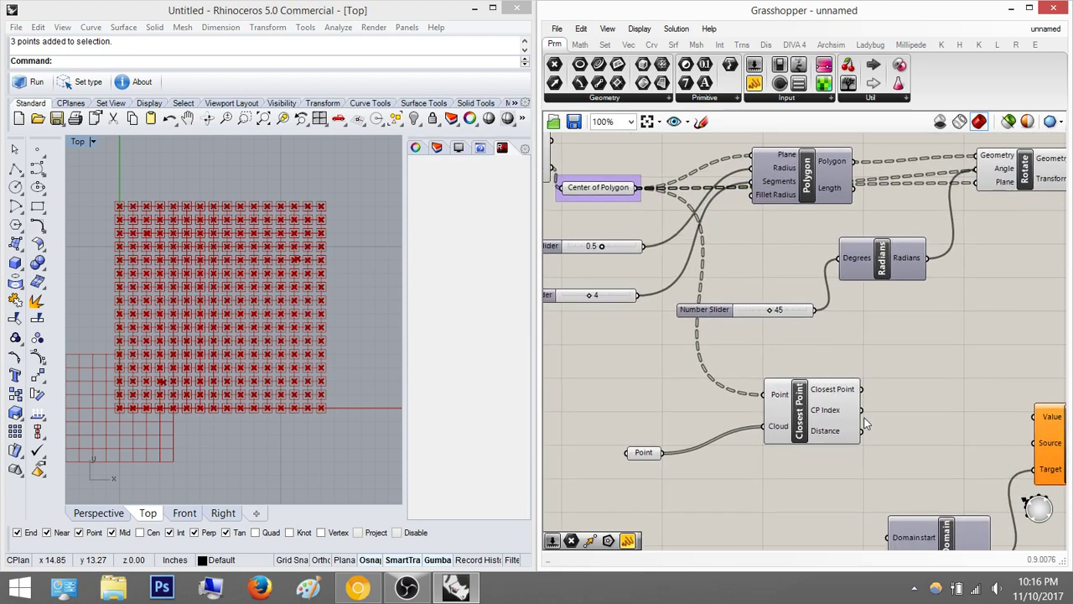
{"action": "right_click_drag", "start_coordinate": [866, 424], "coordinate": [816, 426]}
{"action": "right_click_drag", "start_coordinate": [742, 329], "coordinate": [713, 257]}
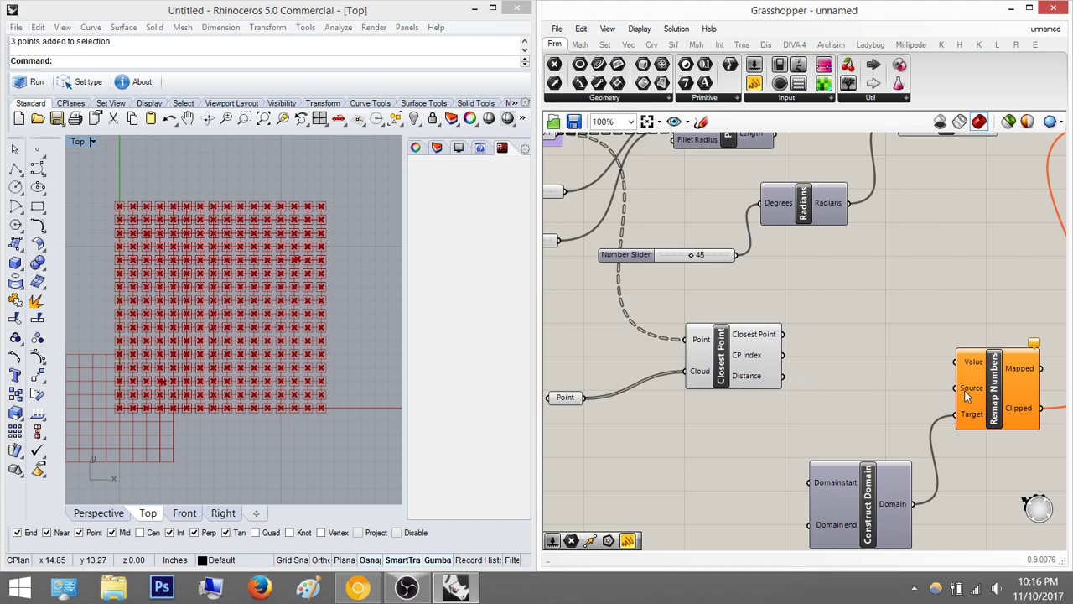
{"action": "mouse_move", "coordinate": [967, 396]}
{"action": "double_click", "coordinate": [871, 362]}
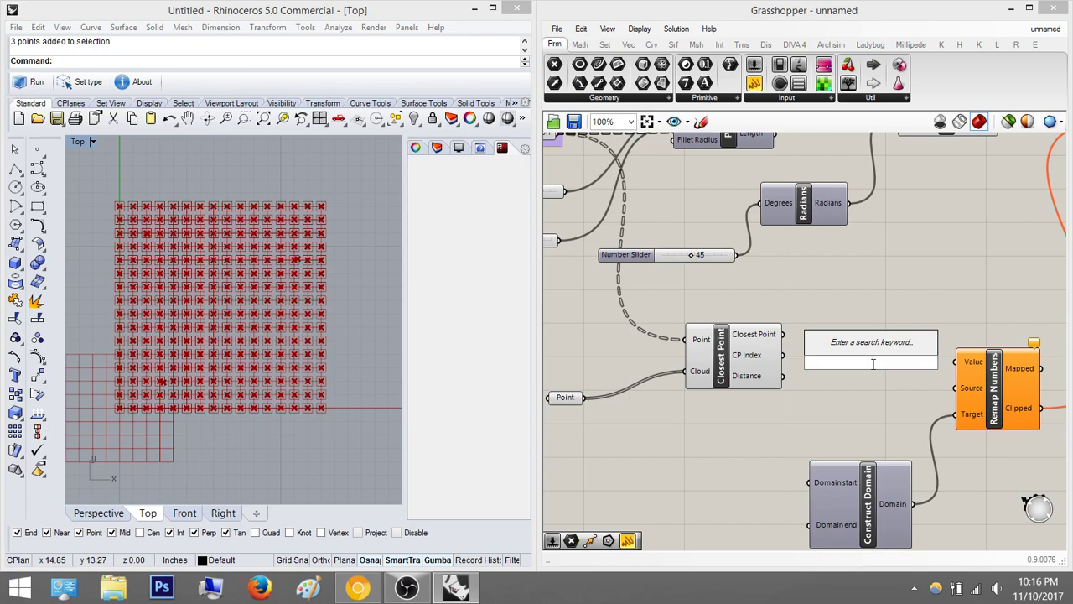
{"action": "type", "text": "bounds"}
{"action": "key", "text": "Return"}
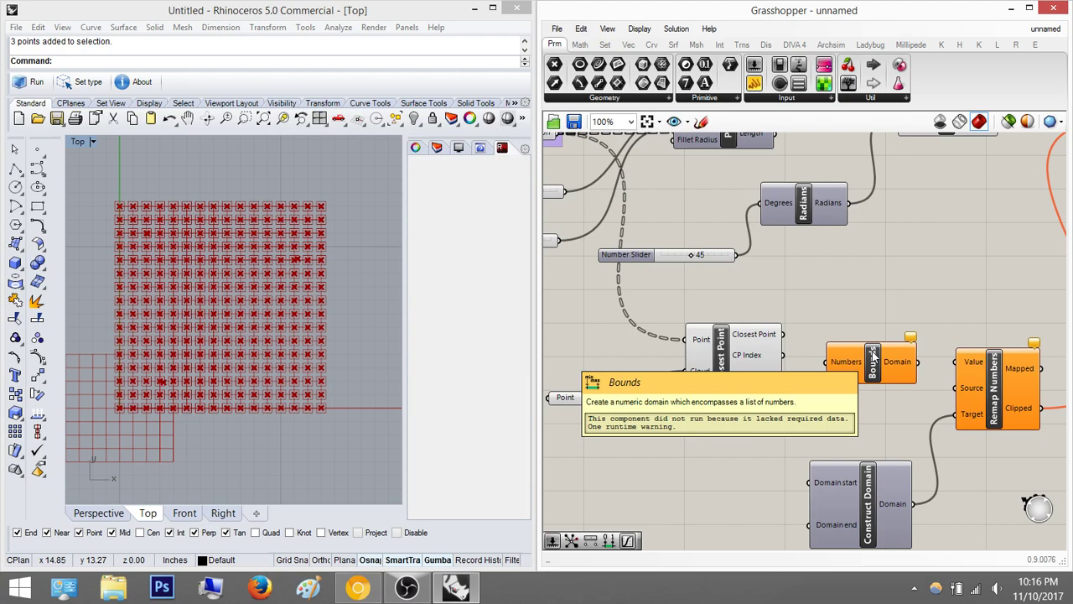
{"action": "left_click_drag", "start_coordinate": [870, 371], "coordinate": [859, 399]}
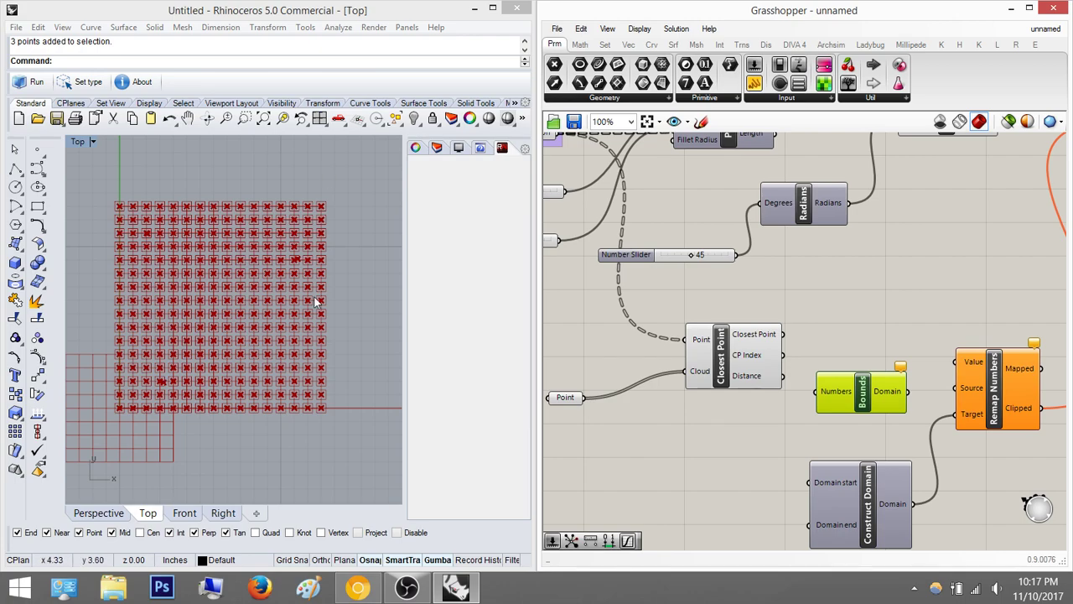
- Connect Closest Point's Distance output to Bounds and to Remap Numbers' Value input, and connect Bounds' Domain output to Source
{"action": "scroll", "coordinate": [723, 404], "scroll_direction": "up", "scroll_amount": 5}
{"action": "left_click_drag", "start_coordinate": [700, 397], "coordinate": [769, 449]}
{"action": "right_click_drag", "start_coordinate": [770, 449], "coordinate": [634, 440]}
{"action": "left_click_drag", "start_coordinate": [868, 427], "coordinate": [980, 424]}
{"action": "right_click_drag", "start_coordinate": [599, 390], "coordinate": [697, 400]}
{"action": "left_click_drag", "start_coordinate": [660, 400], "coordinate": [887, 369]}
{"action": "scroll", "coordinate": [755, 377], "scroll_direction": "down", "scroll_amount": 5}
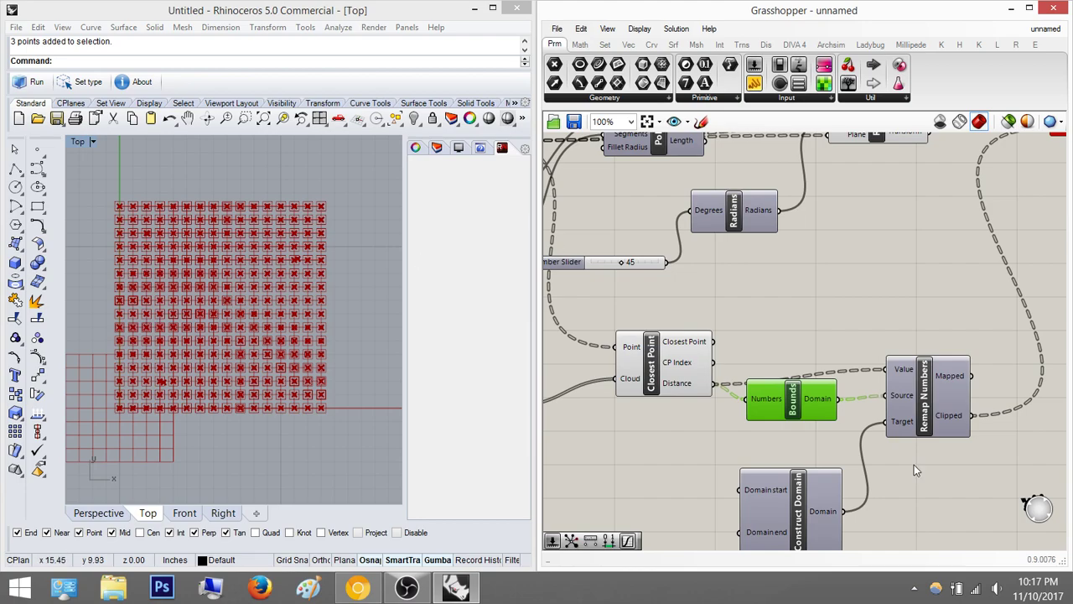
- Check the error reported on the Scale component
{"action": "mouse_move", "coordinate": [861, 322]}
{"action": "right_mouse_down"}
{"action": "mouse_move", "coordinate": [868, 349]}
{"action": "mouse_move", "coordinate": [782, 380]}
{"action": "right_mouse_up"}
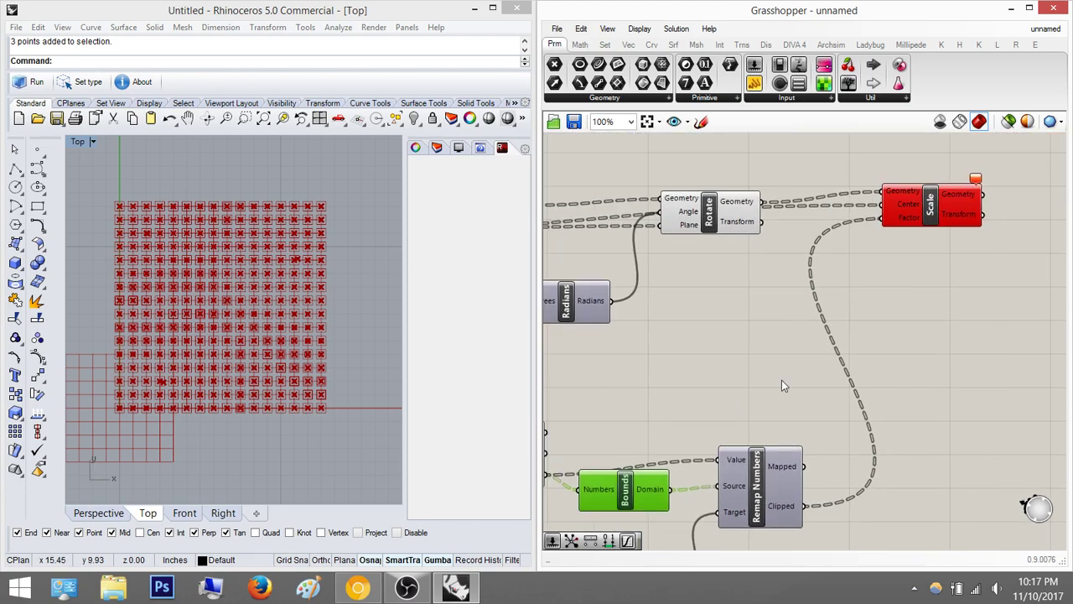
{"action": "right_click_drag", "start_coordinate": [954, 188], "coordinate": [901, 269]}
{"action": "scroll", "coordinate": [902, 277], "scroll_direction": "down", "scroll_amount": 2}
{"action": "scroll", "coordinate": [904, 283], "scroll_direction": "up", "scroll_amount": 2}
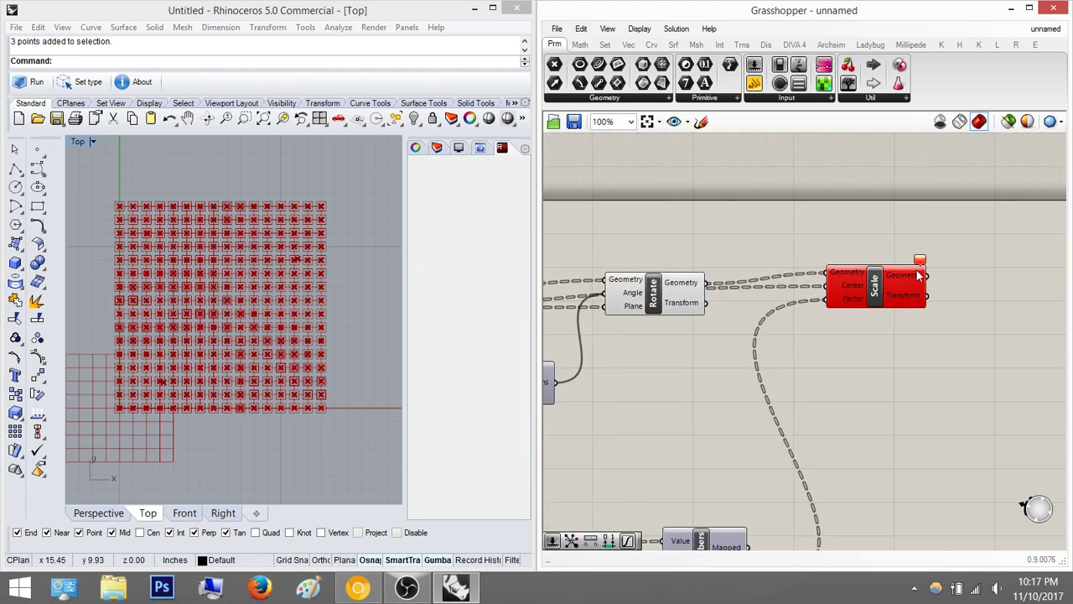
{"action": "mouse_move", "coordinate": [920, 265]}
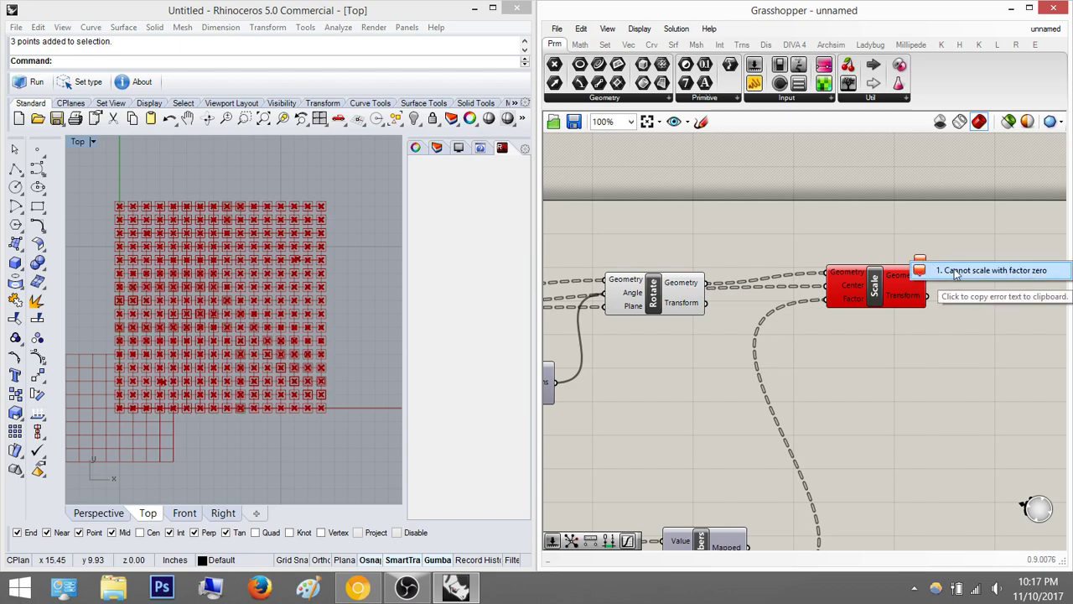
{"action": "right_click_drag", "start_coordinate": [895, 282], "coordinate": [1005, 168]}
{"action": "scroll", "coordinate": [964, 231], "scroll_direction": "down", "scroll_amount": 3}
{"action": "right_click_drag", "start_coordinate": [221, 313], "coordinate": [271, 287]}
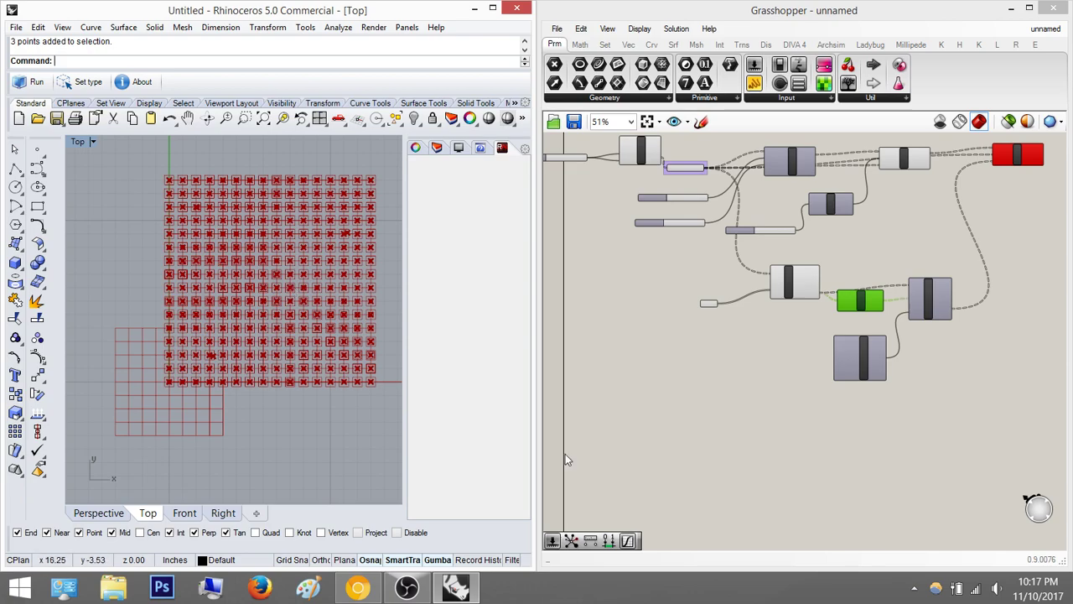
- Add a number slider set to 0.1 and connect it to Construct Domain's Domain start input
{"action": "scroll", "coordinate": [763, 377], "scroll_direction": "up", "scroll_amount": 4}
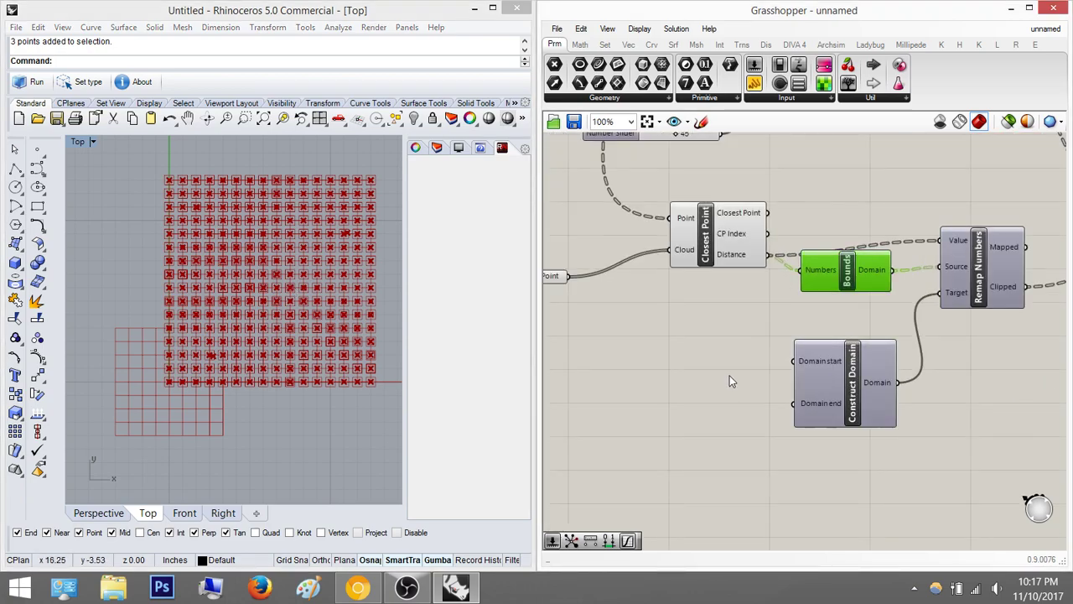
{"action": "double_click", "coordinate": [730, 374]}
{"action": "left_click", "coordinate": [757, 409]}
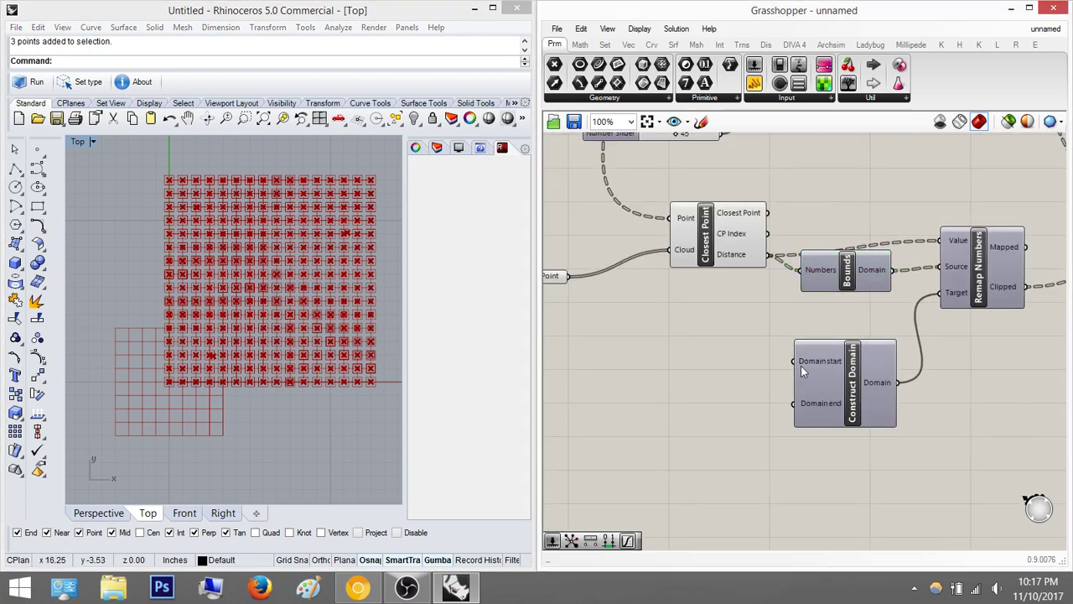
{"action": "mouse_move", "coordinate": [804, 362]}
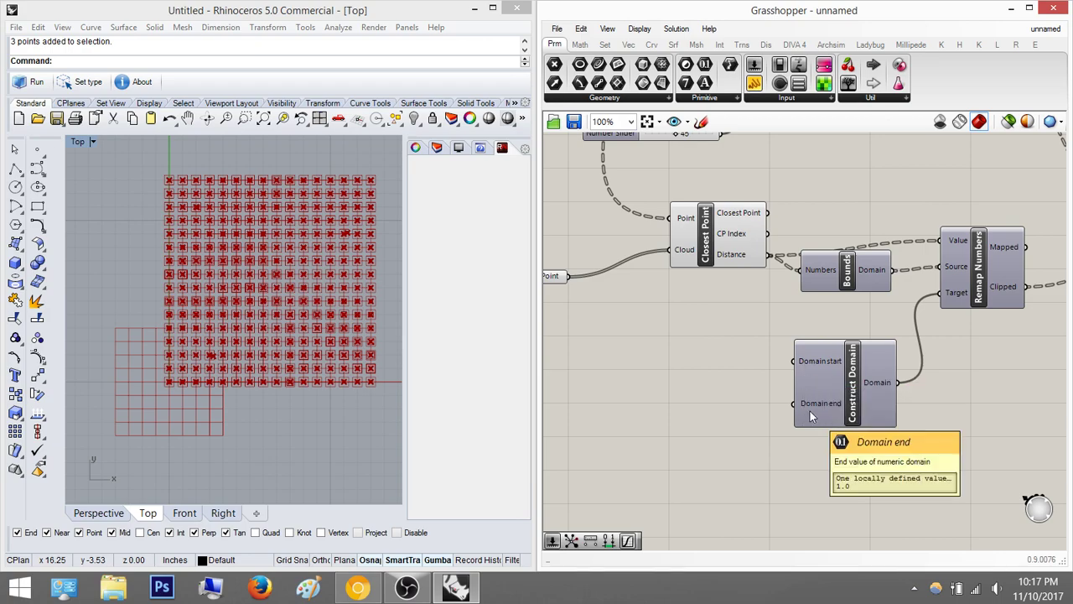
{"action": "double_click", "coordinate": [694, 364]}
{"action": "type", "text": "0.1"}
{"action": "key", "text": "Return"}
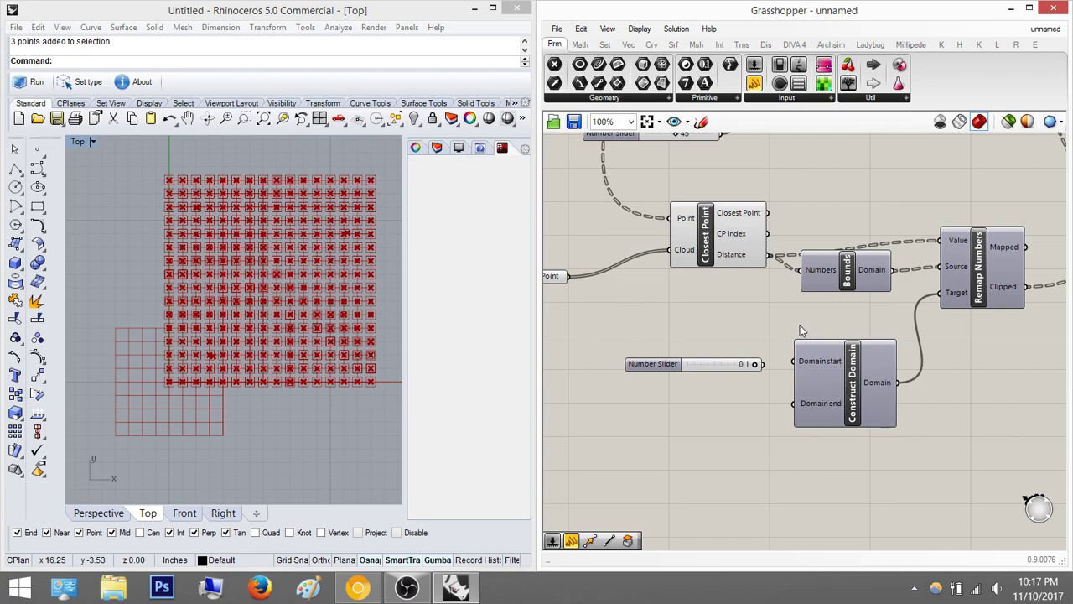
{"action": "left_click_drag", "start_coordinate": [762, 364], "coordinate": [794, 361]}
- Turn off the preview of the Rotate component that feeds Scale
{"action": "right_click_drag", "start_coordinate": [728, 423], "coordinate": [625, 445]}
{"action": "right_click_drag", "start_coordinate": [933, 259], "coordinate": [910, 355]}
{"action": "right_click_drag", "start_coordinate": [835, 259], "coordinate": [886, 373]}
{"action": "left_click", "coordinate": [852, 223]}
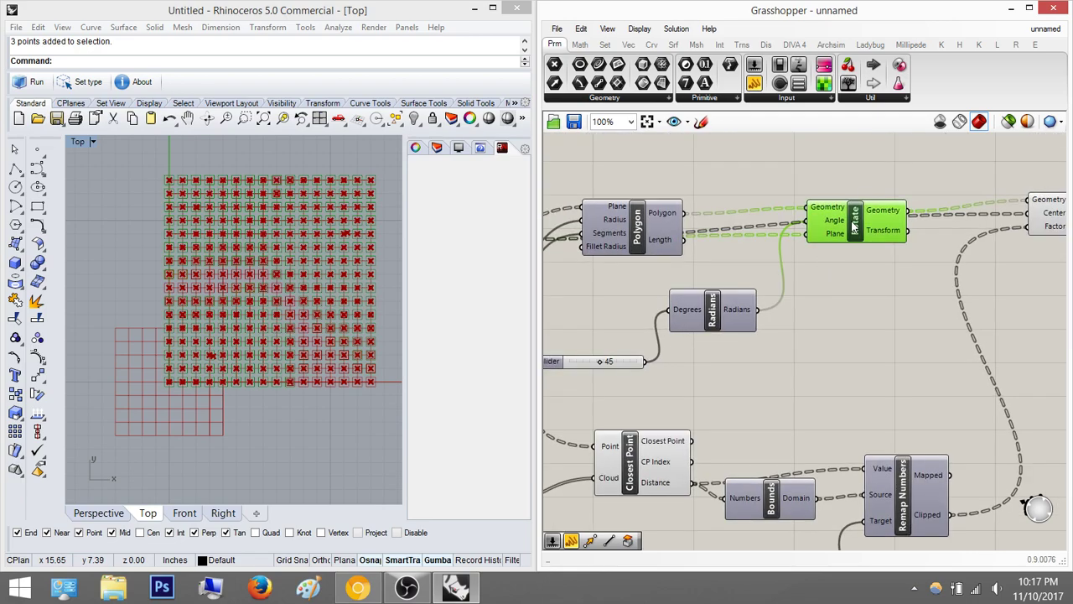
{"action": "middle_click", "coordinate": [853, 224]}
{"action": "left_click", "coordinate": [892, 180]}
{"action": "left_click", "coordinate": [950, 181]}
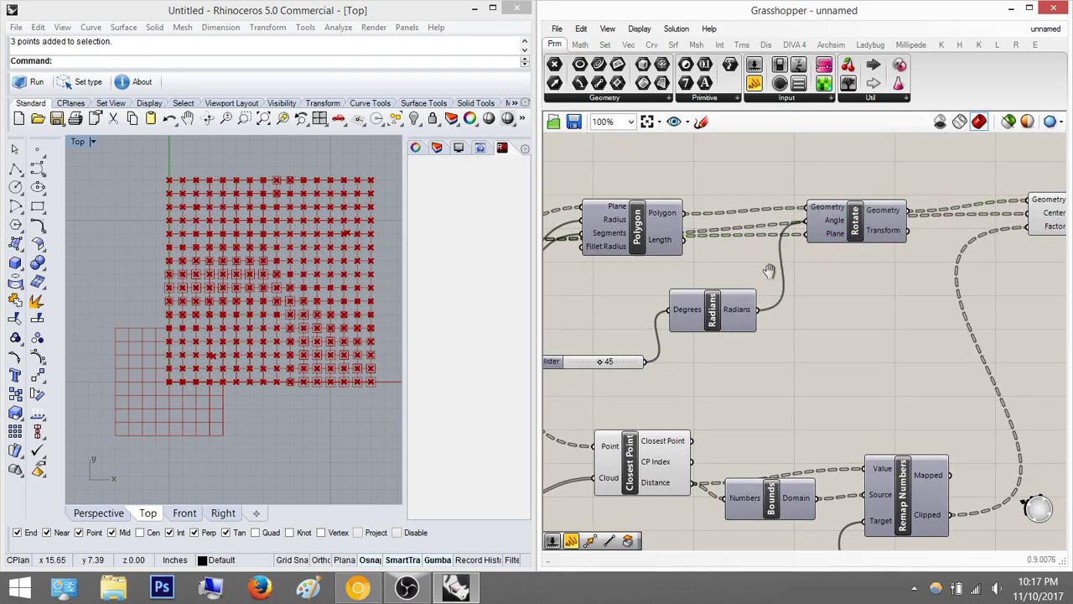
- Highlight the Scale component's result and move the upper-left attractor point downward in the Rhino Top view
{"action": "right_click_drag", "start_coordinate": [785, 265], "coordinate": [727, 285]}
{"action": "right_click_drag", "start_coordinate": [754, 391], "coordinate": [868, 248]}
{"action": "right_click_drag", "start_coordinate": [888, 289], "coordinate": [704, 382]}
{"action": "left_click", "coordinate": [946, 185]}
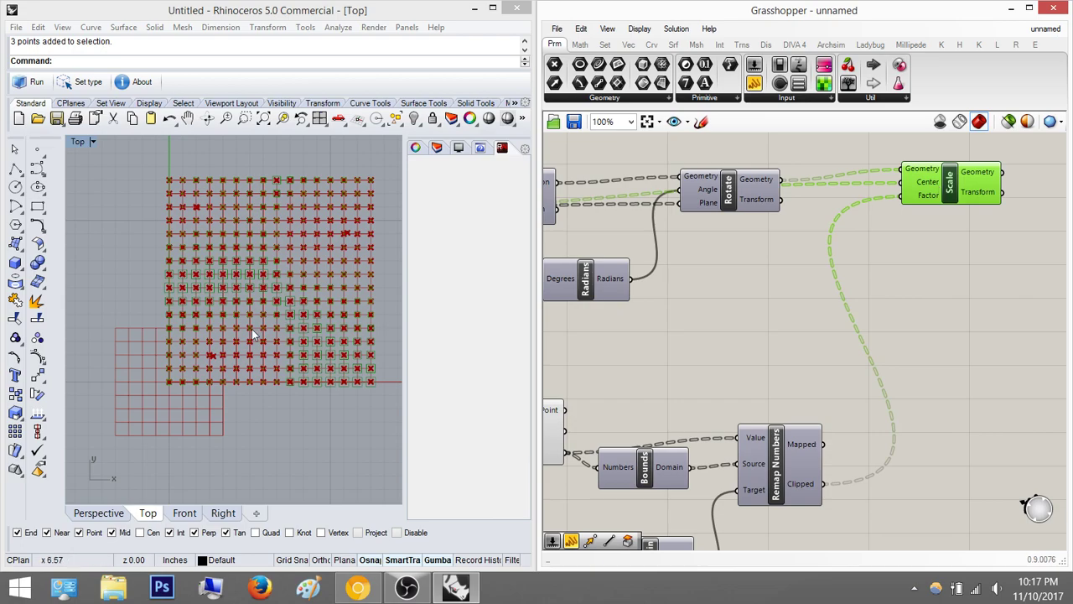
{"action": "scroll", "coordinate": [288, 257], "scroll_direction": "up", "scroll_amount": 4}
{"action": "scroll", "coordinate": [295, 414], "scroll_direction": "down", "scroll_amount": 2}
{"action": "scroll", "coordinate": [294, 415], "scroll_direction": "down", "scroll_amount": 2}
{"action": "scroll", "coordinate": [241, 258], "scroll_direction": "up", "scroll_amount": 2}
{"action": "scroll", "coordinate": [241, 239], "scroll_direction": "down", "scroll_amount": 2}
{"action": "right_click_drag", "start_coordinate": [218, 254], "coordinate": [163, 256]}
{"action": "mouse_move", "coordinate": [209, 244]}
{"action": "left_mouse_down"}
{"action": "mouse_move", "coordinate": [327, 243]}
{"action": "mouse_move", "coordinate": [217, 245]}
{"action": "left_mouse_up"}
{"action": "left_click_drag", "start_coordinate": [157, 203], "coordinate": [156, 249]}
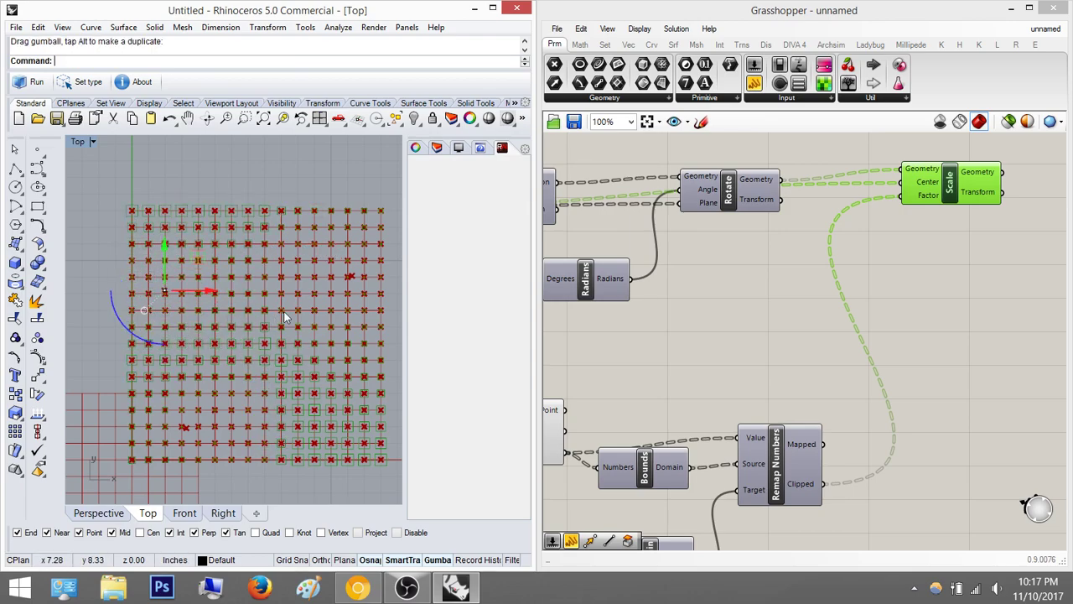
- Move the upper-right attractor point up and the lower attractor point to the right, and deselect
{"action": "right_click_drag", "start_coordinate": [296, 314], "coordinate": [260, 326]}
{"action": "left_click", "coordinate": [317, 292]}
{"action": "left_click_drag", "start_coordinate": [315, 256], "coordinate": [312, 217]}
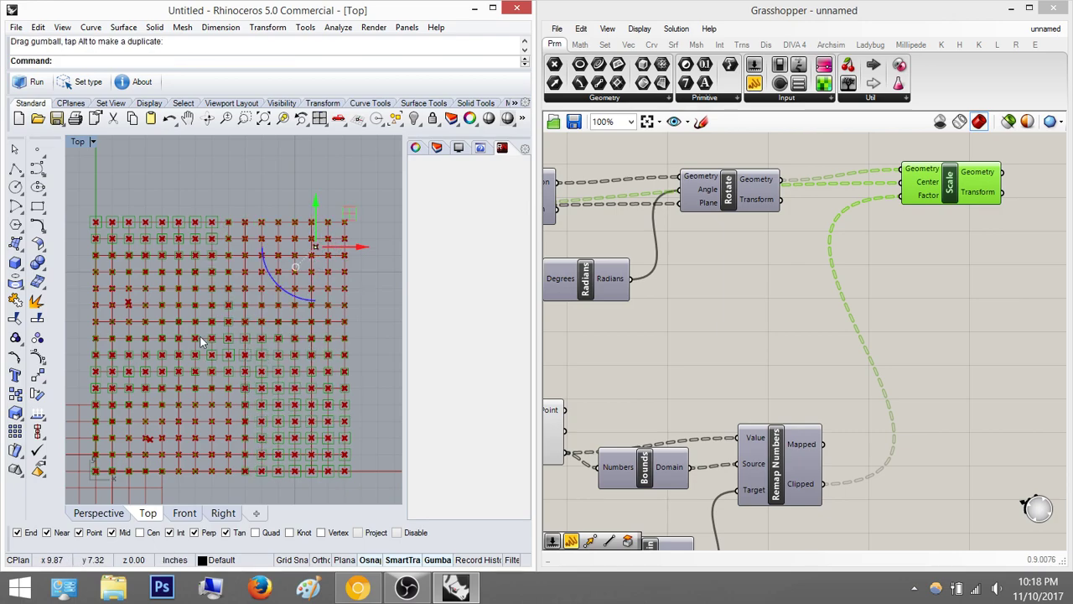
{"action": "right_click_drag", "start_coordinate": [195, 463], "coordinate": [248, 407]}
{"action": "left_click_drag", "start_coordinate": [172, 370], "coordinate": [334, 384]}
{"action": "right_click_drag", "start_coordinate": [298, 385], "coordinate": [226, 377]}
{"action": "left_click", "coordinate": [368, 308]}
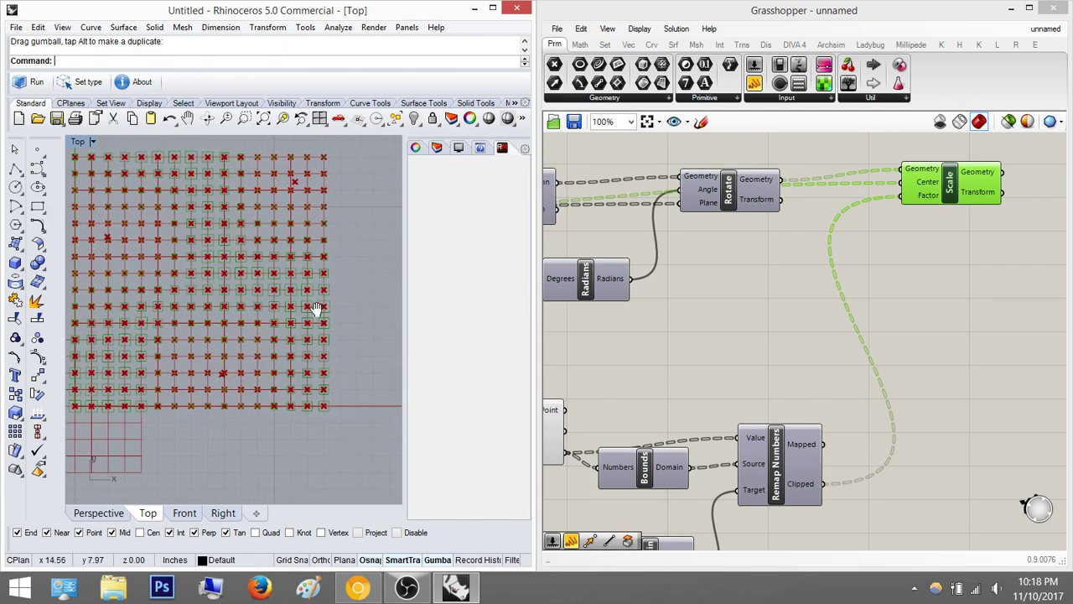
- Examine the polygon sizes around the lower attractor point
{"action": "right_click_drag", "start_coordinate": [310, 286], "coordinate": [312, 338]}
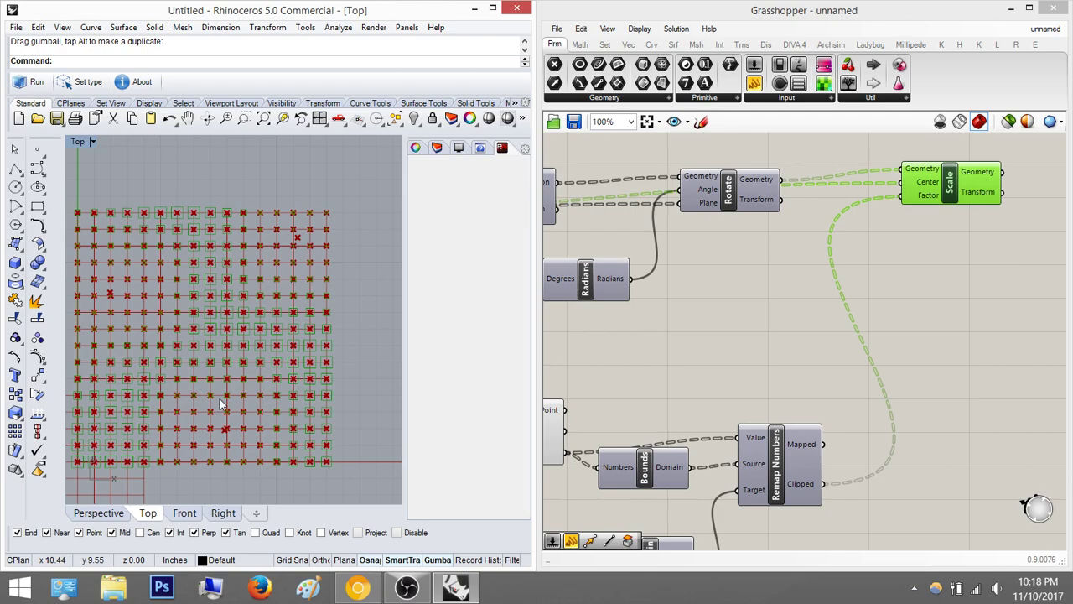
{"action": "scroll", "coordinate": [272, 343], "scroll_direction": "up", "scroll_amount": 6}
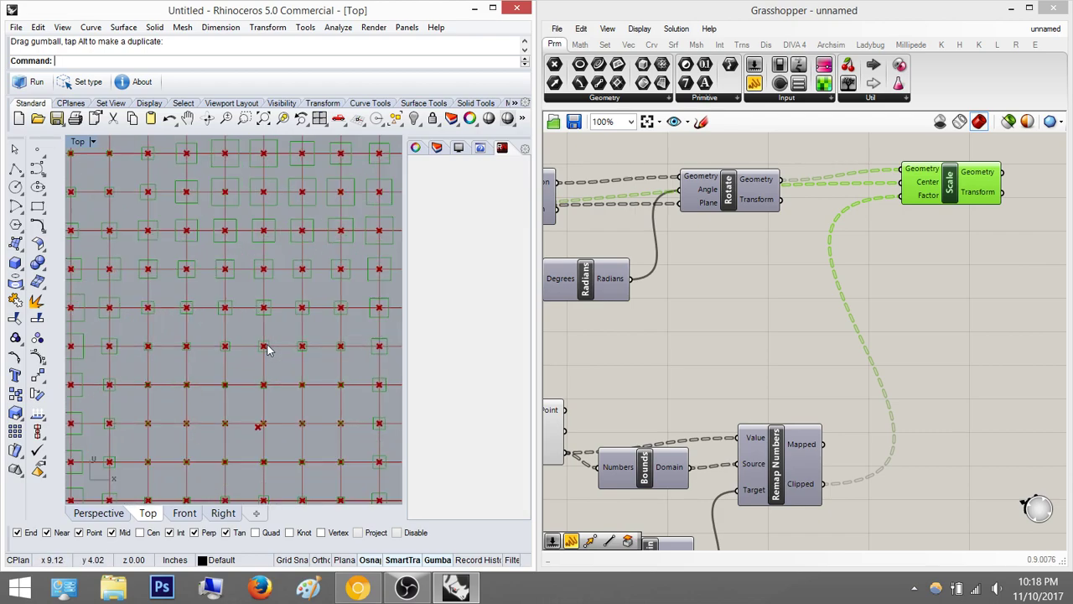
{"action": "scroll", "coordinate": [311, 418], "scroll_direction": "up", "scroll_amount": 5}
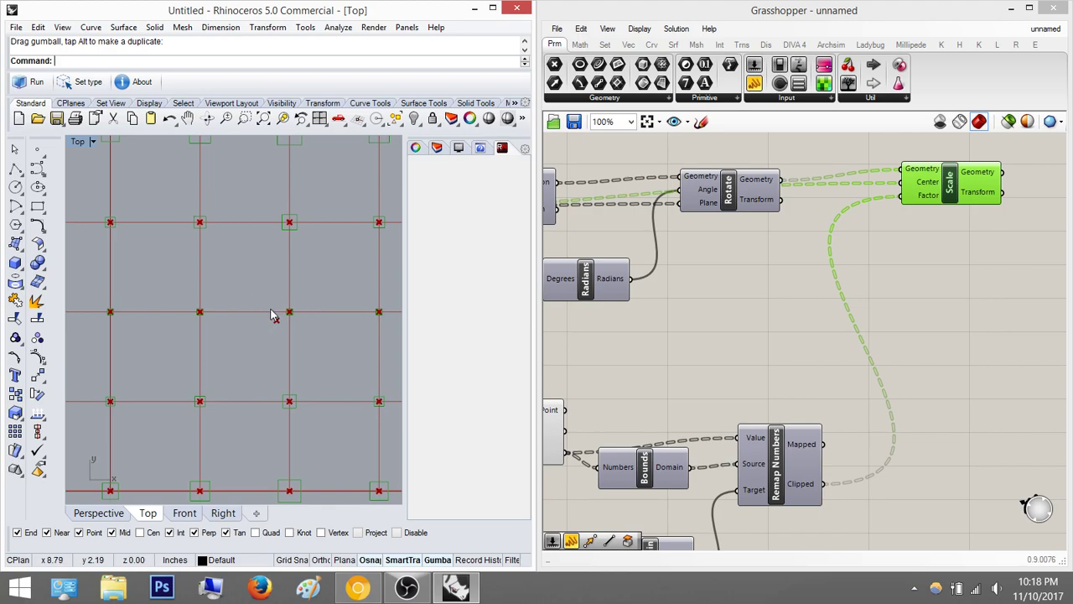
{"action": "scroll", "coordinate": [272, 316], "scroll_direction": "up", "scroll_amount": 5}
{"action": "scroll", "coordinate": [282, 309], "scroll_direction": "down", "scroll_amount": 8}
{"action": "scroll", "coordinate": [282, 312], "scroll_direction": "down", "scroll_amount": 8}
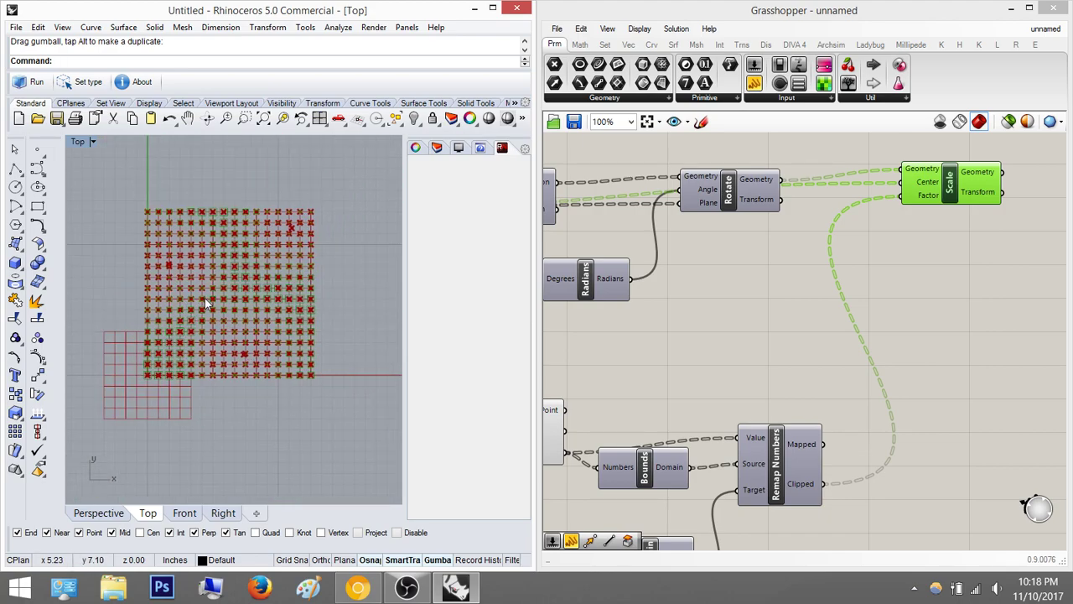
- Add a number slider set to 1, connect it to Construct Domain's Domain start, and connect the 0.1 slider to Domain end
{"action": "right_click_drag", "start_coordinate": [738, 425], "coordinate": [827, 280]}
{"action": "scroll", "coordinate": [796, 366], "scroll_direction": "up", "scroll_amount": 5}
{"action": "double_click", "coordinate": [681, 434]}
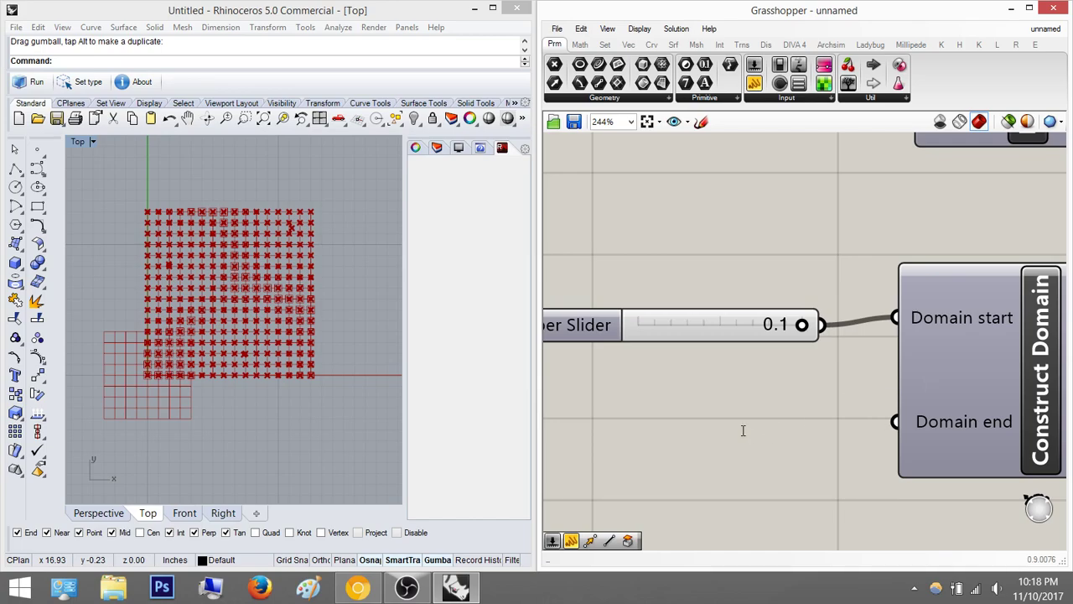
{"action": "double_click", "coordinate": [741, 429]}
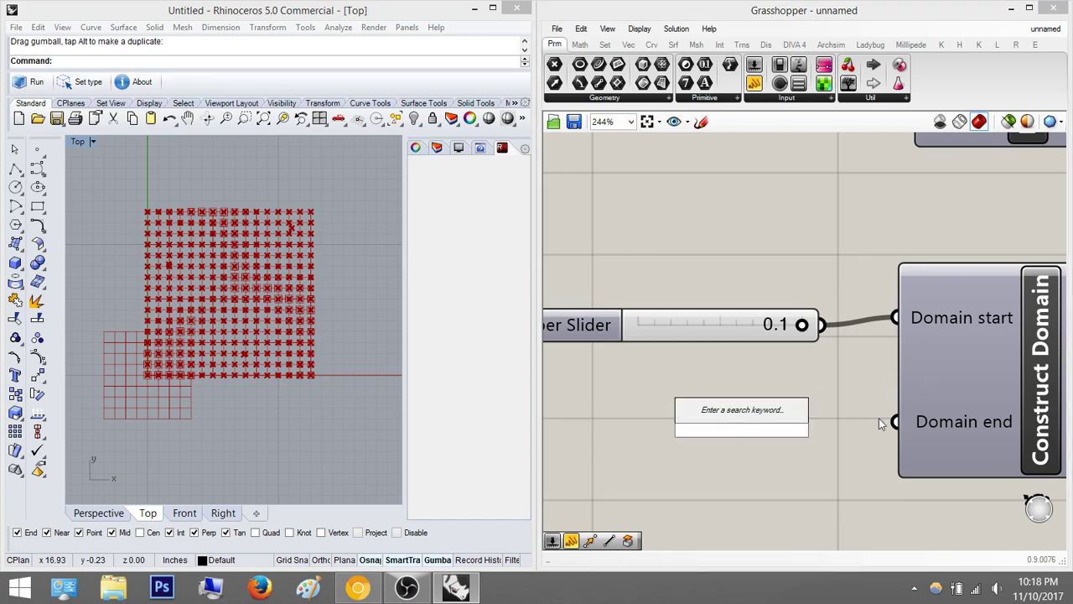
{"action": "type", "text": "1"}
{"action": "key", "text": "Return"}
{"action": "left_click_drag", "start_coordinate": [863, 423], "coordinate": [668, 241]}
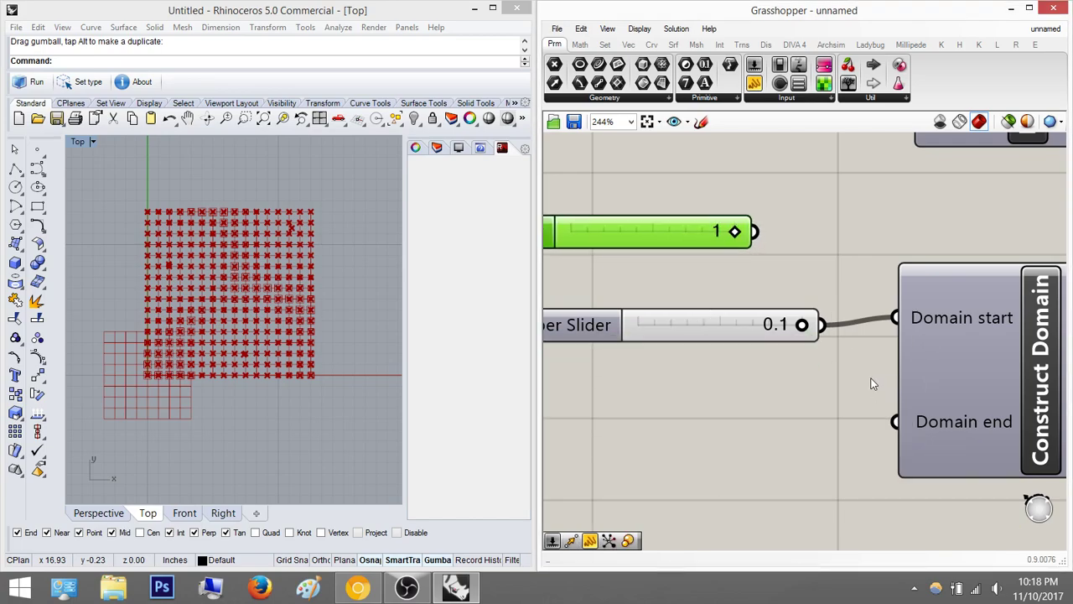
{"action": "left_click_drag", "start_coordinate": [761, 237], "coordinate": [895, 317]}
{"action": "left_click_drag", "start_coordinate": [822, 325], "coordinate": [895, 420]}
{"action": "right_click_drag", "start_coordinate": [253, 320], "coordinate": [268, 286]}
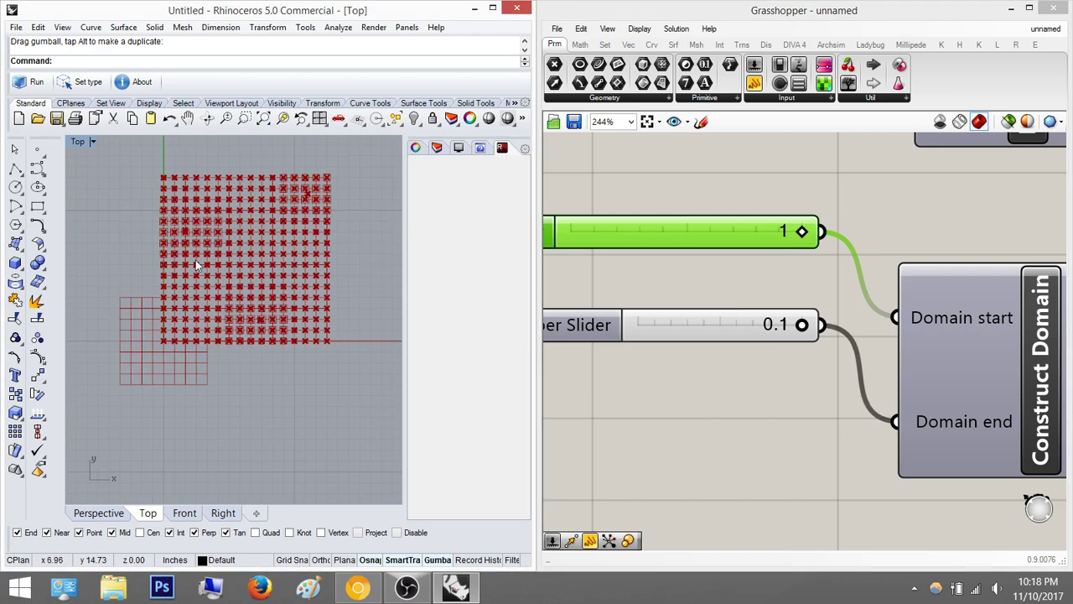
- Move both domain sliders down in line with the Construct Domain inputs
{"action": "left_click_drag", "start_coordinate": [755, 451], "coordinate": [608, 231]}
{"action": "scroll", "coordinate": [640, 250], "scroll_direction": "down", "scroll_amount": 1}
{"action": "left_click_drag", "start_coordinate": [673, 235], "coordinate": [681, 320]}
{"action": "left_click", "coordinate": [738, 216]}
- Highlight the Scale component's result and inspect the scaled polygons around the attractor points
{"action": "right_click_drag", "start_coordinate": [880, 267], "coordinate": [754, 346]}
{"action": "scroll", "coordinate": [780, 390], "scroll_direction": "down", "scroll_amount": 7}
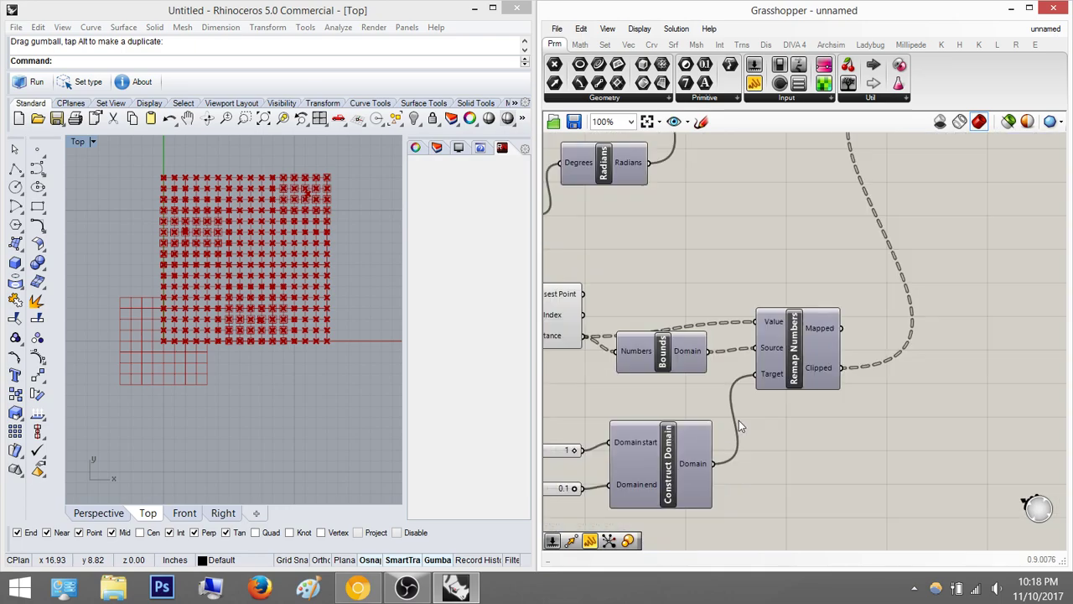
{"action": "right_click_drag", "start_coordinate": [768, 392], "coordinate": [776, 375]}
{"action": "scroll", "coordinate": [776, 375], "scroll_direction": "up", "scroll_amount": 5}
{"action": "left_click", "coordinate": [827, 328]}
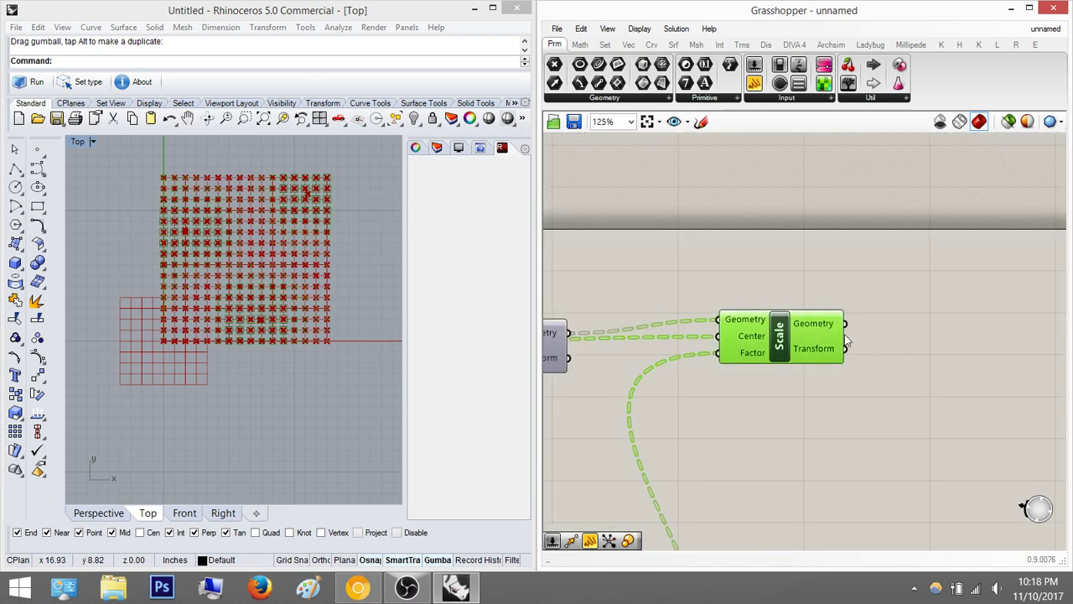
{"action": "left_click", "coordinate": [928, 355]}
{"action": "right_click_drag", "start_coordinate": [904, 356], "coordinate": [795, 364]}
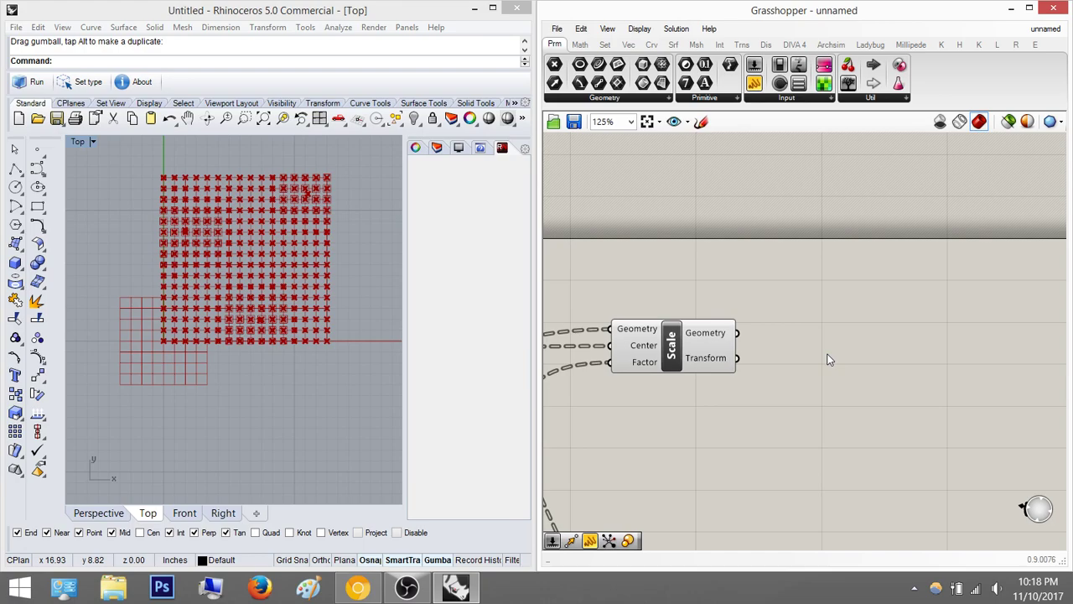
{"action": "right_click_drag", "start_coordinate": [812, 369], "coordinate": [1022, 313]}
{"action": "scroll", "coordinate": [281, 210], "scroll_direction": "up", "scroll_amount": 5}
{"action": "scroll", "coordinate": [280, 216], "scroll_direction": "down", "scroll_amount": 5}
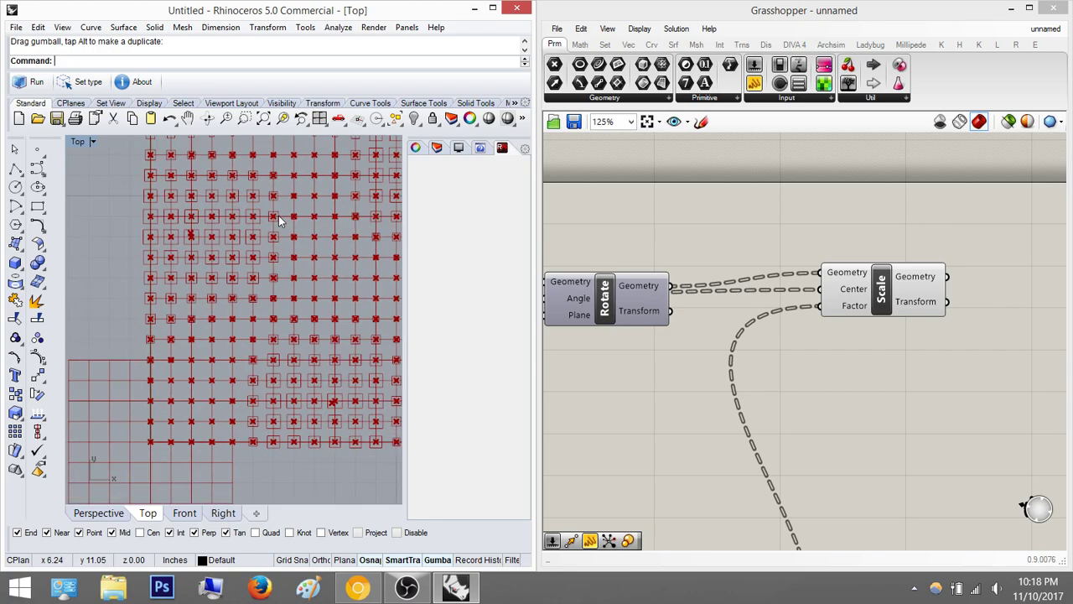
- Add a second Rotate component and place it after Scale
{"action": "right_click_drag", "start_coordinate": [1028, 295], "coordinate": [962, 306]}
{"action": "double_click", "coordinate": [961, 303]}
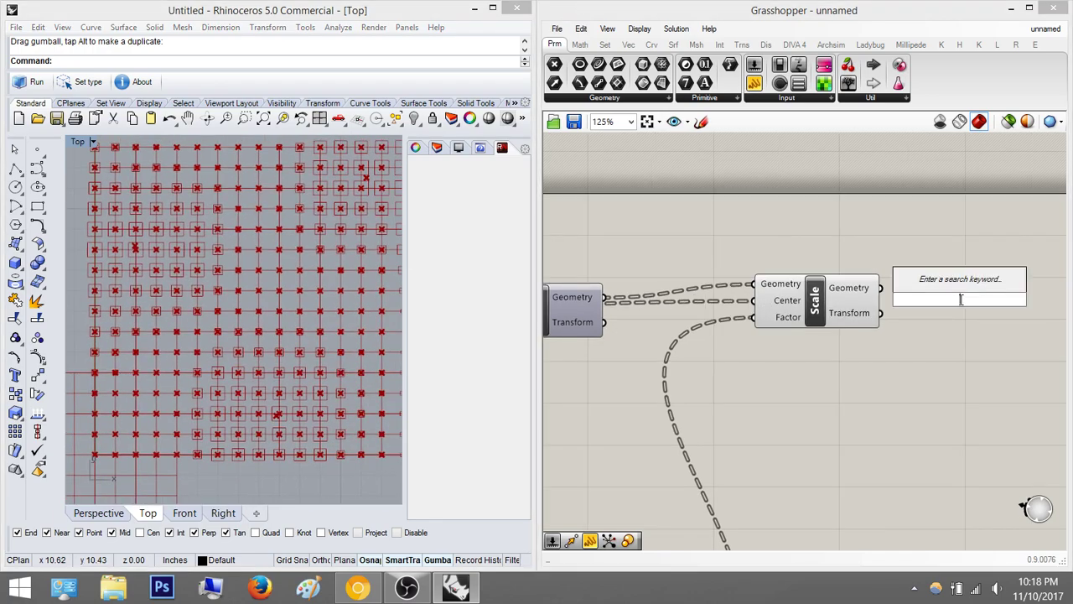
{"action": "type", "text": "rot"}
{"action": "key", "text": "Up"}
{"action": "key", "text": "Return"}
{"action": "right_click_drag", "start_coordinate": [909, 299], "coordinate": [779, 304]}
{"action": "left_click_drag", "start_coordinate": [836, 309], "coordinate": [954, 312]}
- Connect Scale's Geometry output to the new Rotate's Geometry input and the Center of Polygon parameter to its Plane input
{"action": "left_click_drag", "start_coordinate": [752, 293], "coordinate": [886, 289]}
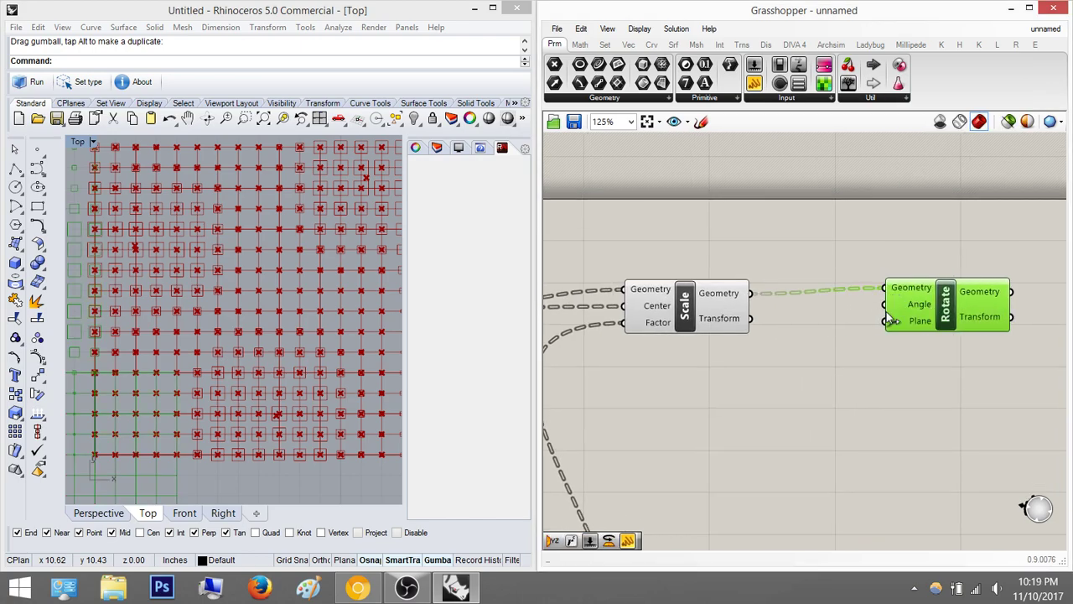
{"action": "left_click_drag", "start_coordinate": [850, 321], "coordinate": [651, 332]}
{"action": "scroll", "coordinate": [839, 319], "scroll_direction": "down", "scroll_amount": 5}
- Add a Radians component below the new Rotate and connect its output to Rotate's Angle input
{"action": "scroll", "coordinate": [880, 343], "scroll_direction": "up", "scroll_amount": 6}
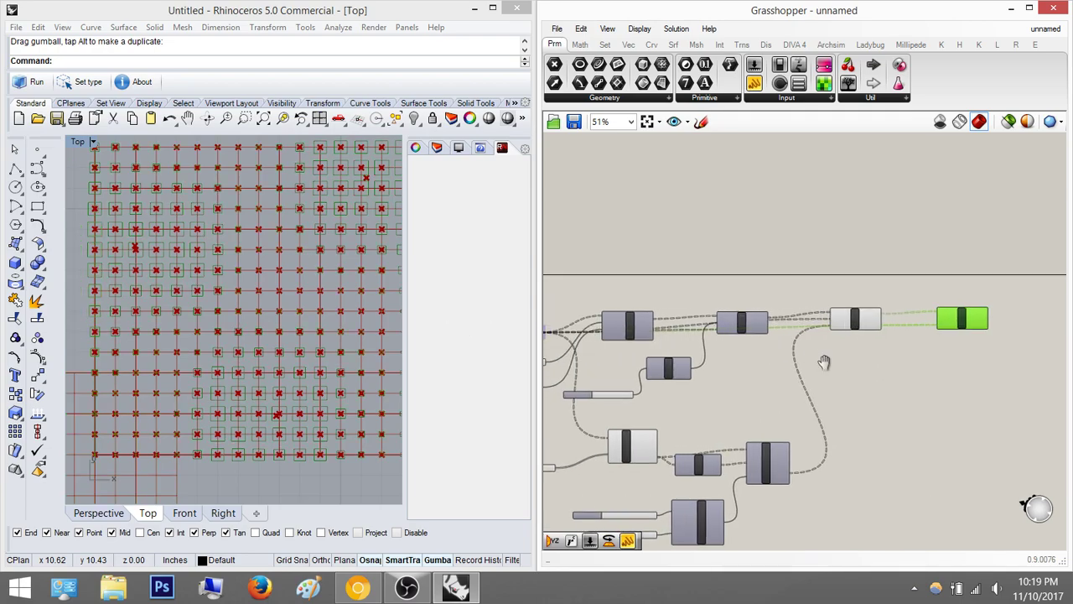
{"action": "double_click", "coordinate": [876, 363]}
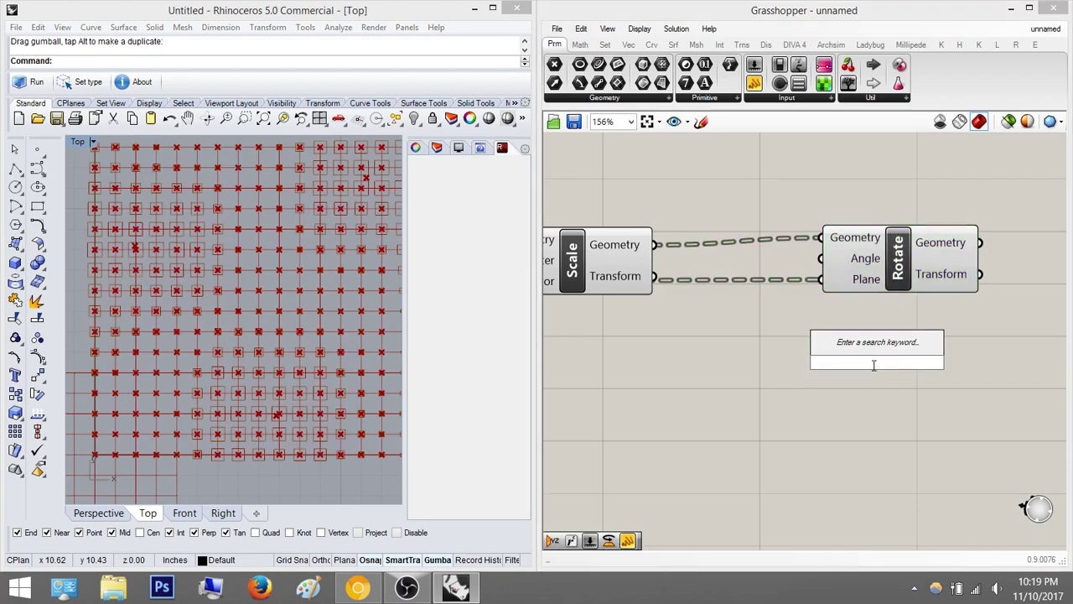
{"action": "type", "text": "radians"}
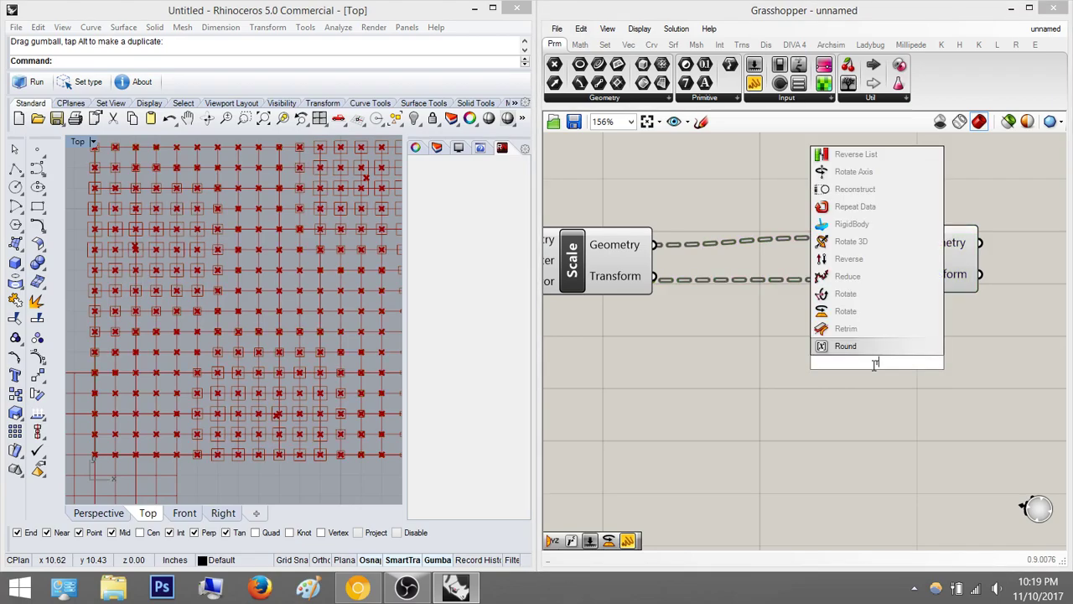
{"action": "key", "text": "Return"}
{"action": "left_click_drag", "start_coordinate": [947, 362], "coordinate": [822, 258]}
- Move the new Rotate component well to the right of Scale and place the Radians component just below it
{"action": "scroll", "coordinate": [765, 289], "scroll_direction": "down", "scroll_amount": 5}
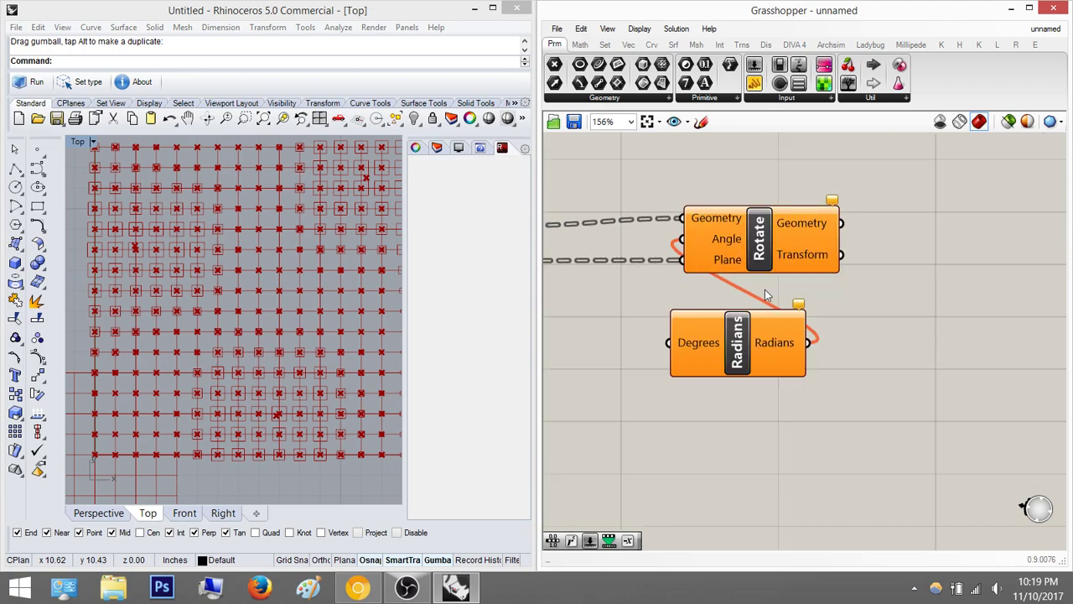
{"action": "left_click_drag", "start_coordinate": [760, 271], "coordinate": [1011, 271]}
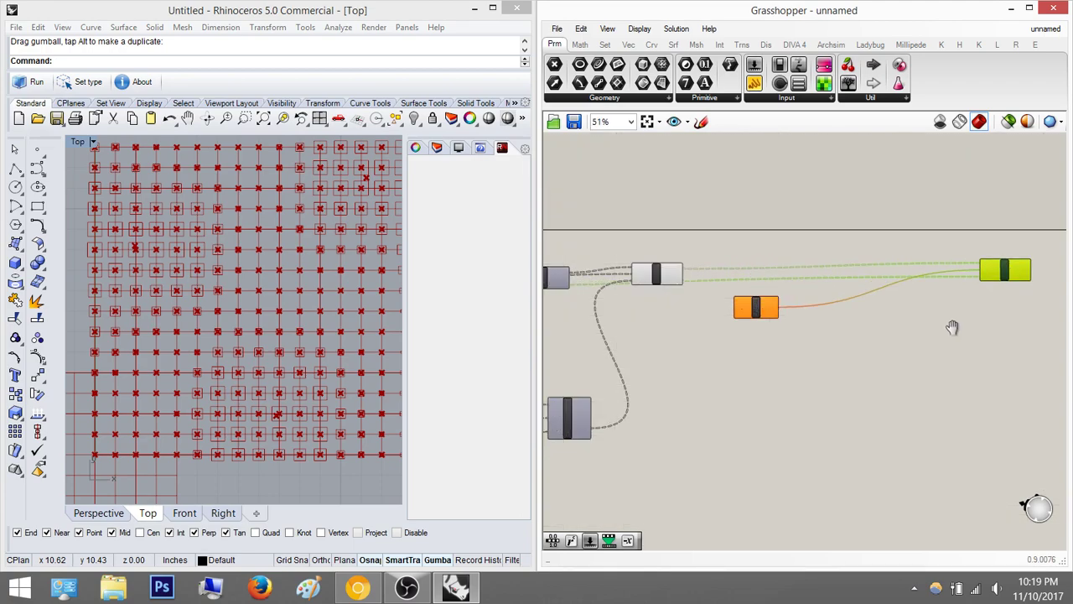
{"action": "right_click_drag", "start_coordinate": [957, 333], "coordinate": [887, 291]}
{"action": "left_click_drag", "start_coordinate": [694, 258], "coordinate": [892, 338]}
{"action": "left_click_drag", "start_coordinate": [1005, 420], "coordinate": [817, 192]}
{"action": "left_click_drag", "start_coordinate": [952, 234], "coordinate": [1036, 240]}
{"action": "left_click", "coordinate": [1023, 294]}
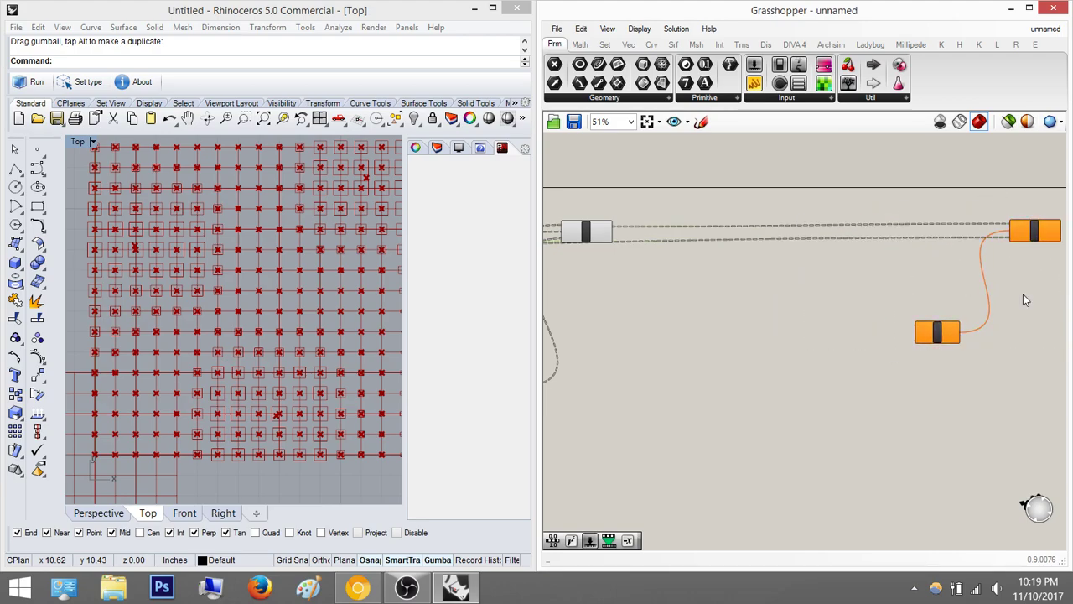
{"action": "right_click_drag", "start_coordinate": [1023, 299], "coordinate": [971, 242]}
{"action": "scroll", "coordinate": [886, 243], "scroll_direction": "up", "scroll_amount": 3}
{"action": "left_click_drag", "start_coordinate": [889, 277], "coordinate": [974, 265]}
{"action": "scroll", "coordinate": [897, 287], "scroll_direction": "down", "scroll_amount": 3}
- Add a Remap Numbers component beside Radians and connect its Clipped output to Radians' Degrees input
{"action": "left_click", "coordinate": [822, 304]}
{"action": "double_click", "coordinate": [830, 305]}
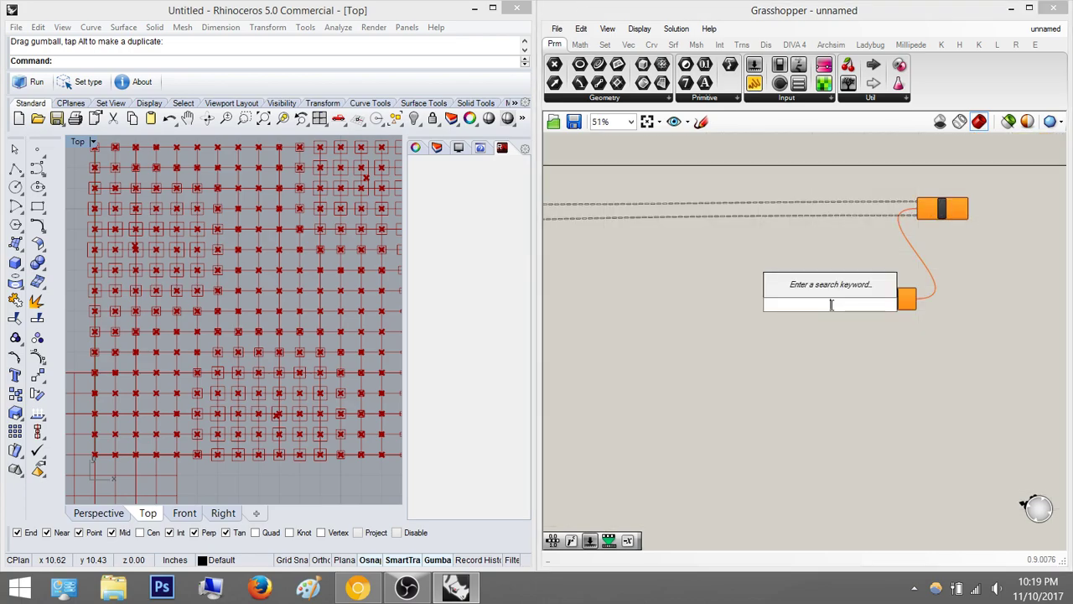
{"action": "type", "text": "re"}
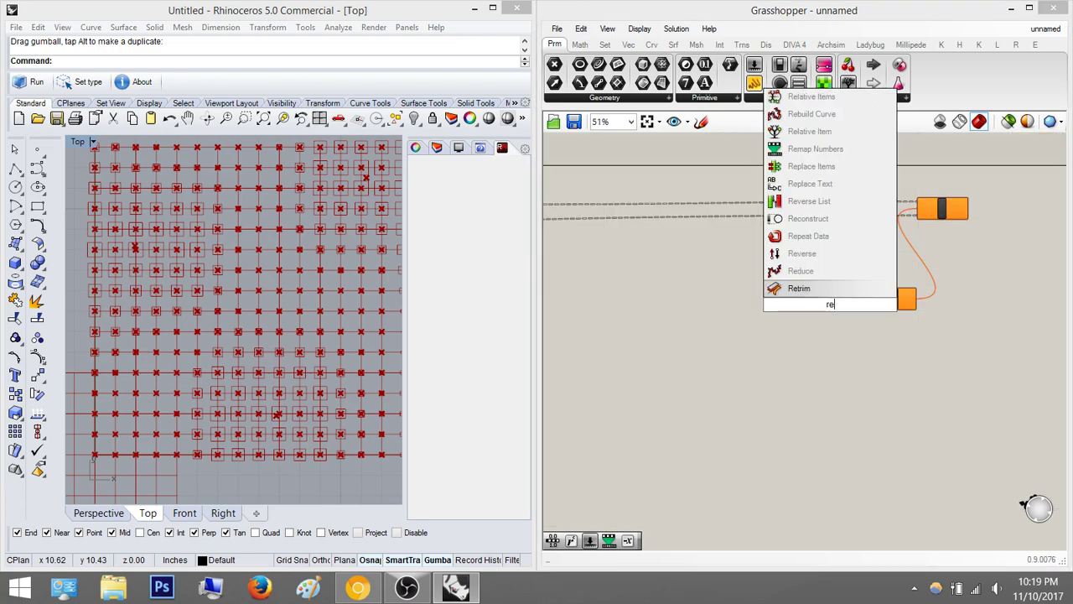
{"action": "type", "text": "map"}
{"action": "key", "text": "Return"}
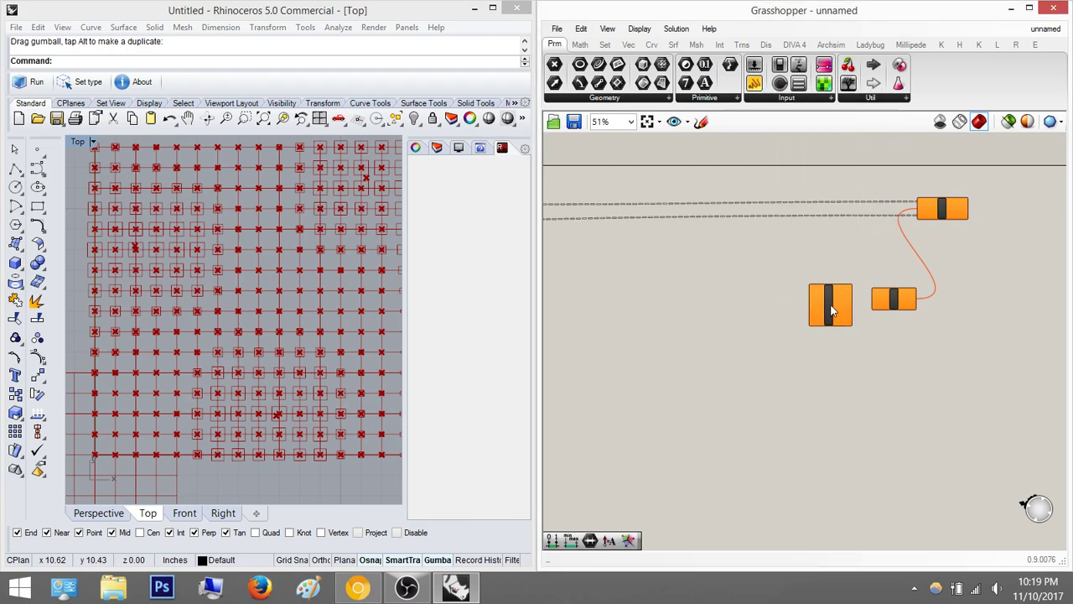
{"action": "scroll", "coordinate": [834, 312], "scroll_direction": "up", "scroll_amount": 2}
{"action": "left_click_drag", "start_coordinate": [834, 304], "coordinate": [894, 294]}
{"action": "right_click_drag", "start_coordinate": [800, 416], "coordinate": [886, 357]}
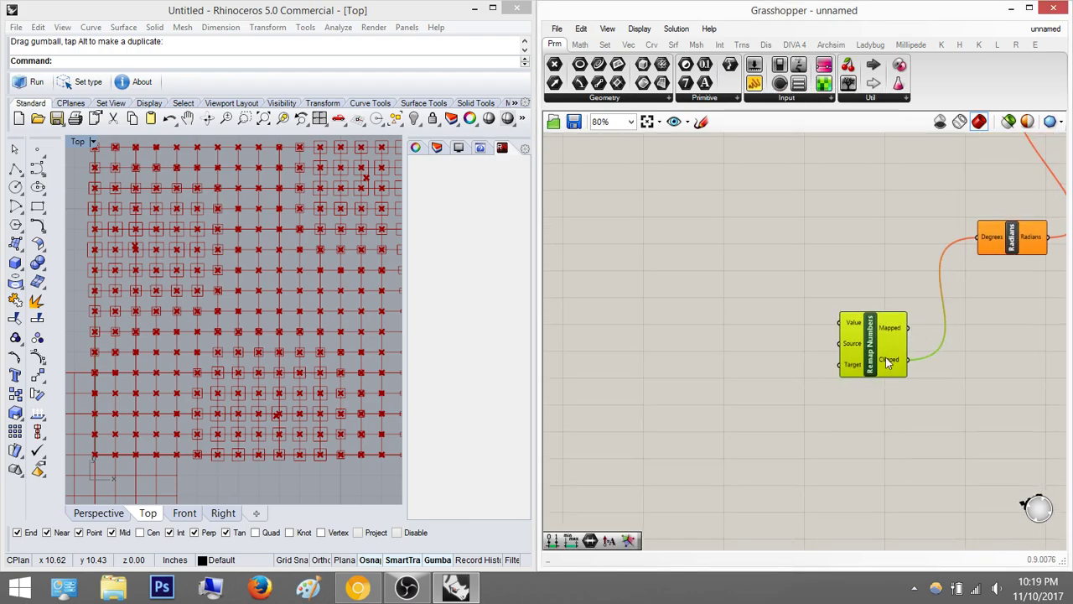
{"action": "scroll", "coordinate": [882, 347], "scroll_direction": "down", "scroll_amount": 2}
{"action": "left_click_drag", "start_coordinate": [882, 347], "coordinate": [897, 317]}
{"action": "scroll", "coordinate": [896, 318], "scroll_direction": "up", "scroll_amount": 2}
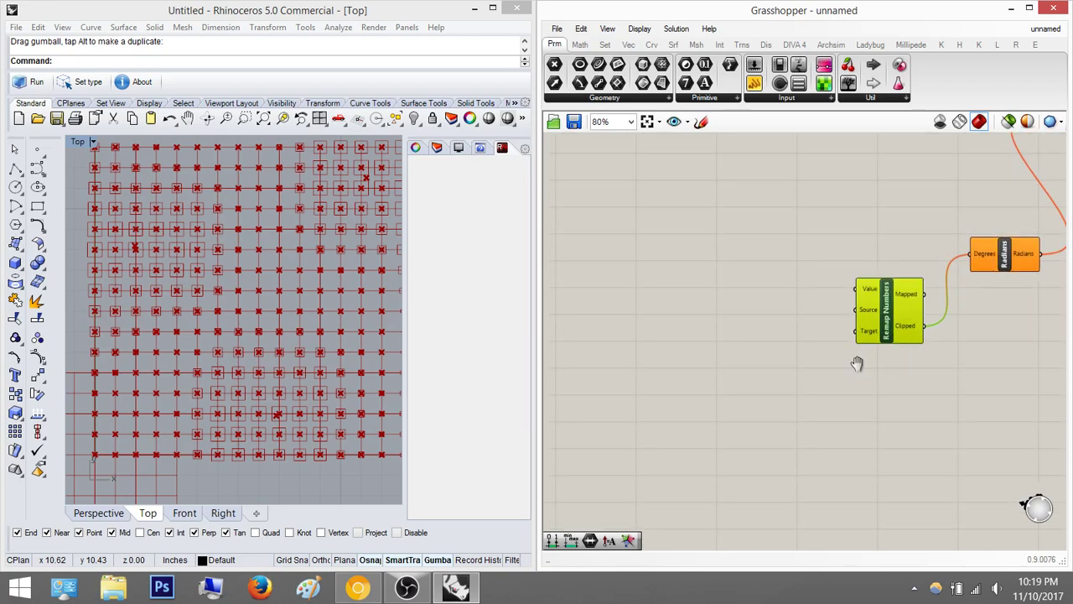
{"action": "right_click_drag", "start_coordinate": [858, 365], "coordinate": [832, 400]}
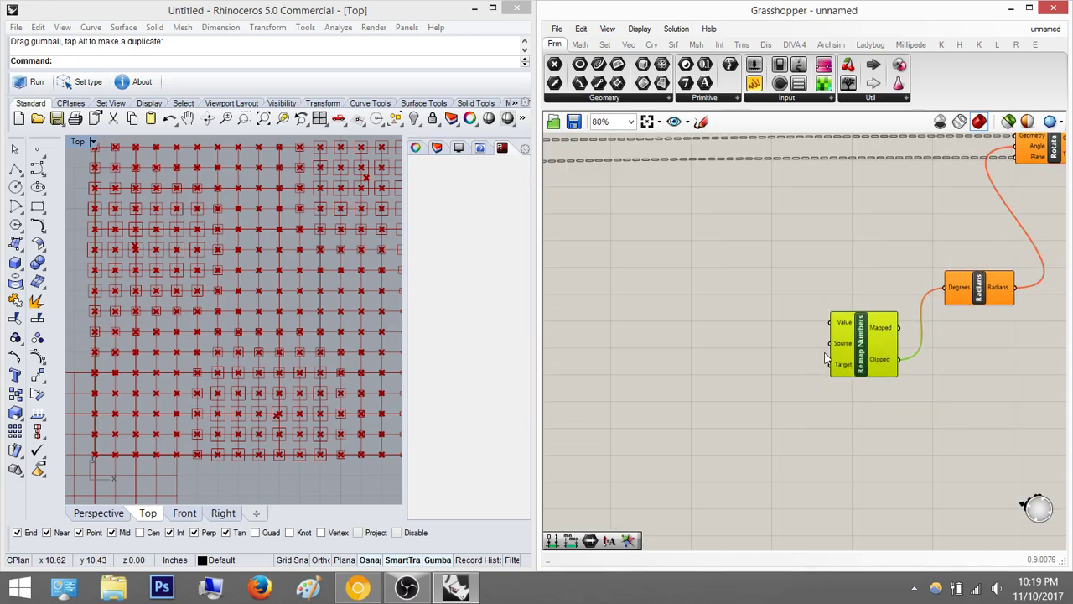
- Add a Construct Domain component below Remap Numbers and connect its Domain output to Remap Numbers' Target input
{"action": "double_click", "coordinate": [778, 362]}
{"action": "type", "text": "c"}
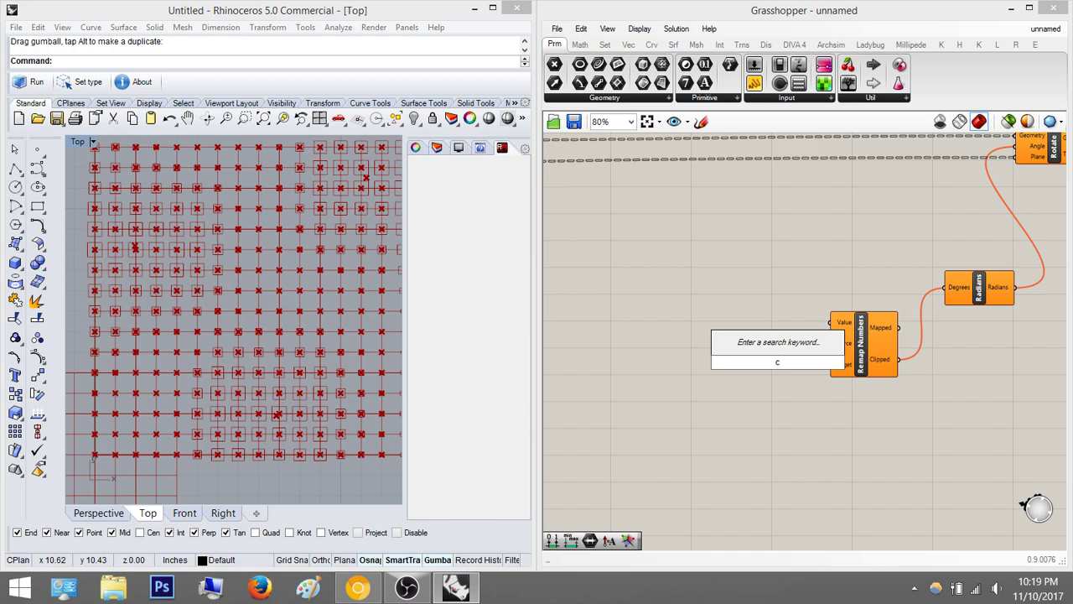
{"action": "type", "text": "onsturct dom"}
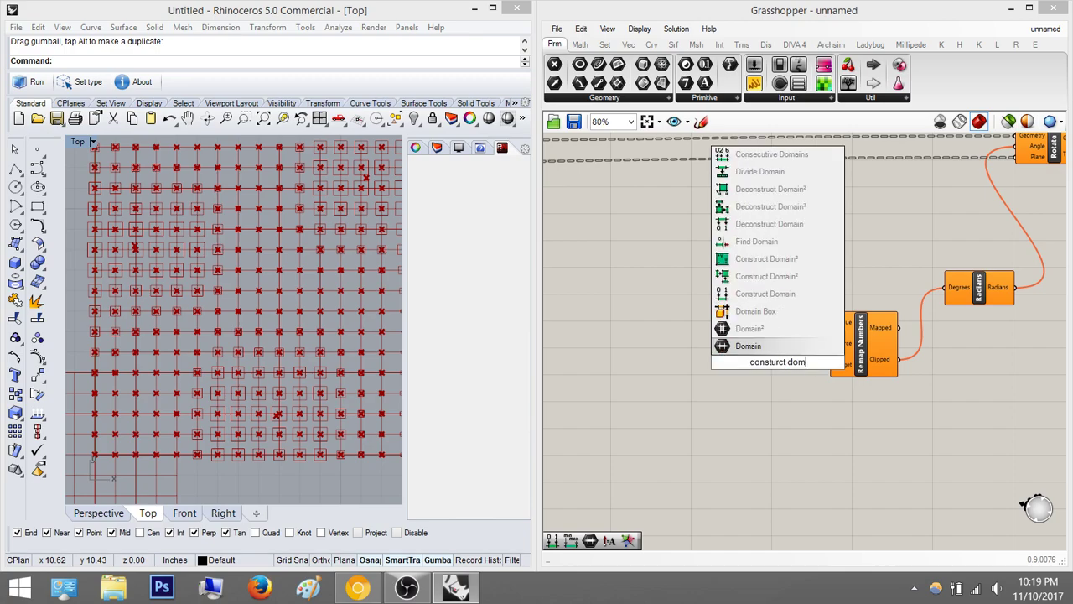
{"action": "key", "text": "Up"}
{"action": "key", "text": "Up"}
{"action": "key", "text": "Up"}
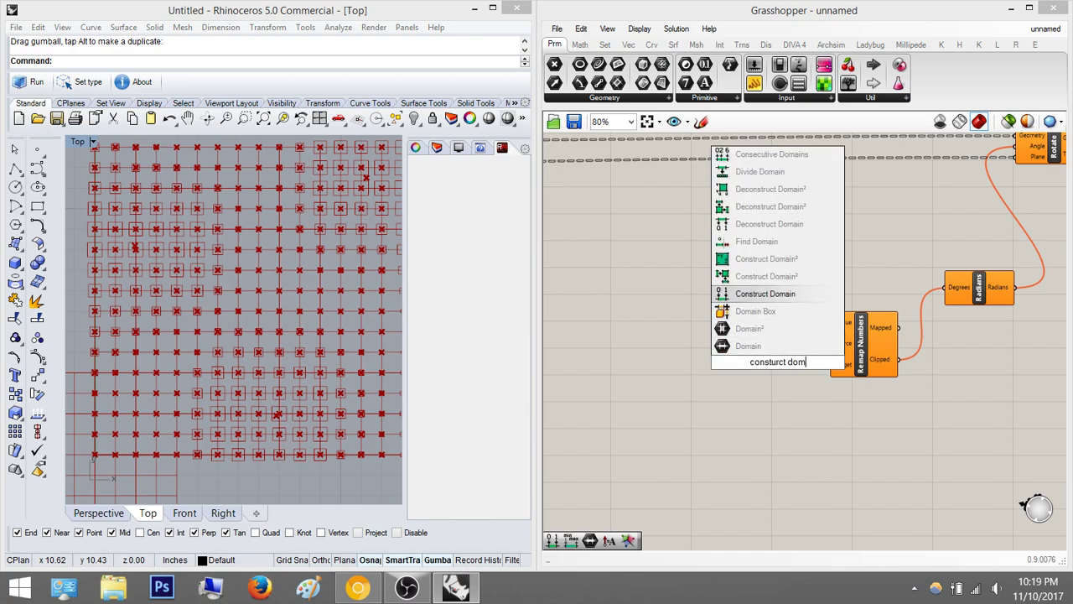
{"action": "key", "text": "Return"}
{"action": "left_click_drag", "start_coordinate": [798, 388], "coordinate": [830, 364]}
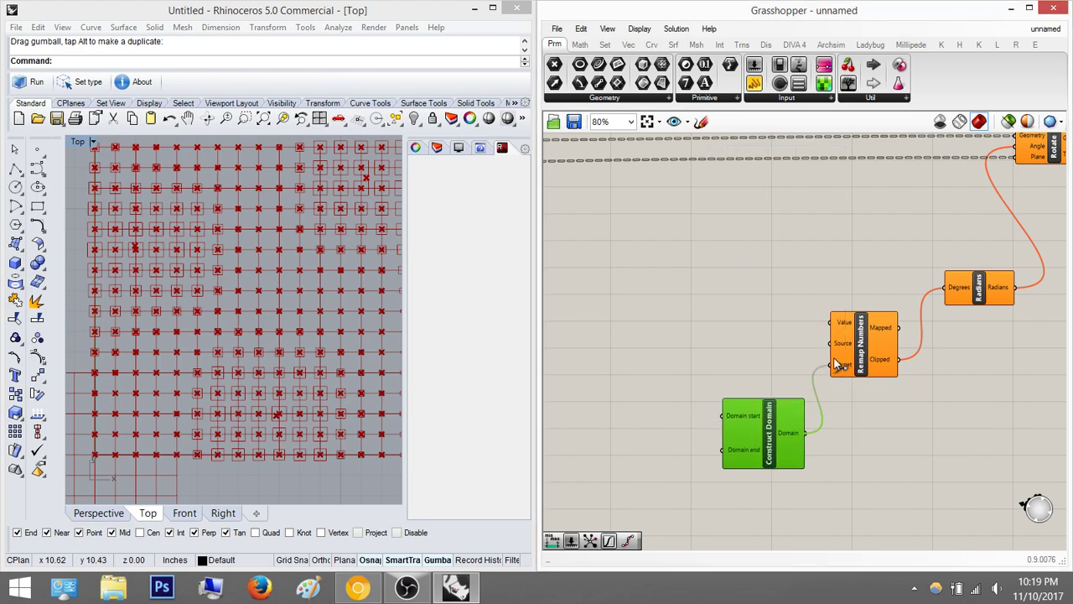
- Add a Bounds component and a Closest Point component before the new Remap Numbers
{"action": "double_click", "coordinate": [711, 324]}
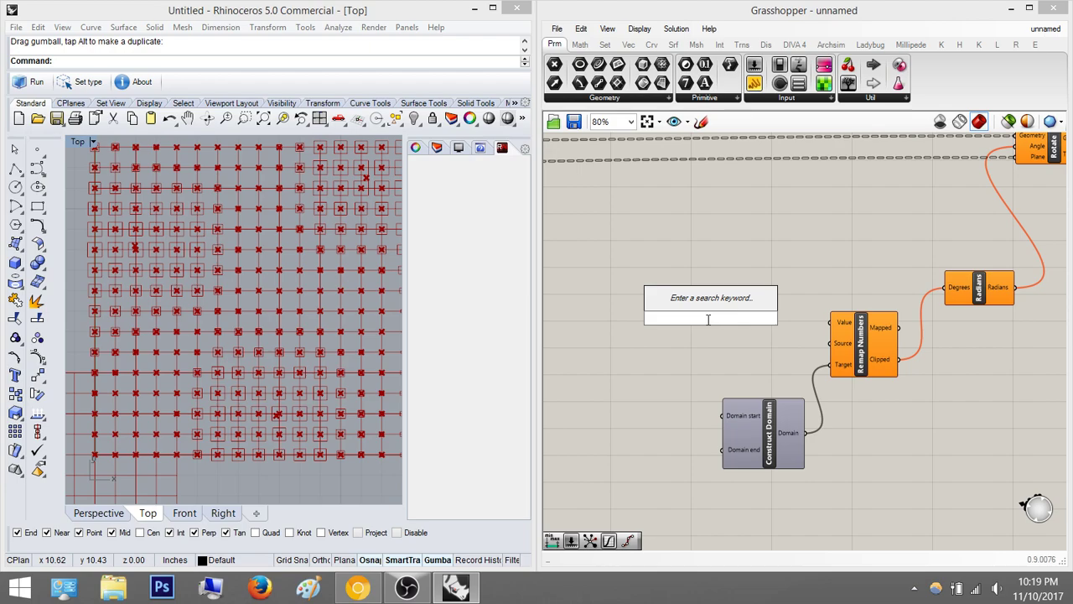
{"action": "type", "text": "bounds"}
{"action": "key", "text": "Return"}
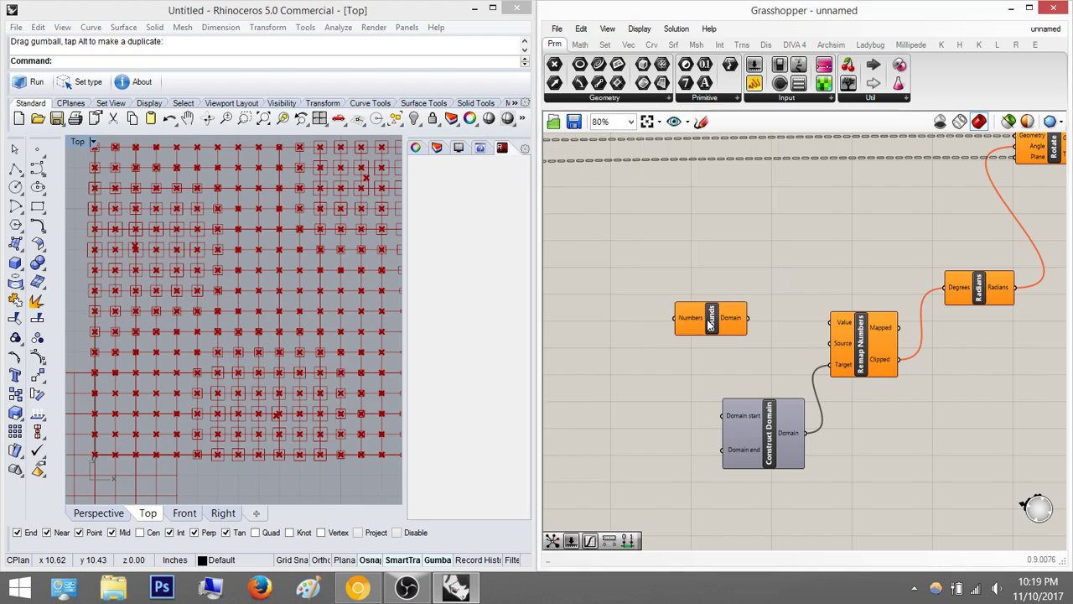
{"action": "double_click", "coordinate": [629, 338]}
{"action": "type", "text": "closest poin"}
{"action": "key", "text": "Return"}
- Wire Closest Point's Distance output to Bounds and to Remap Numbers' Value input, with Bounds' Domain output feeding Source
{"action": "scroll", "coordinate": [628, 330], "scroll_direction": "down", "scroll_amount": 1}
{"action": "left_click_drag", "start_coordinate": [642, 331], "coordinate": [788, 344]}
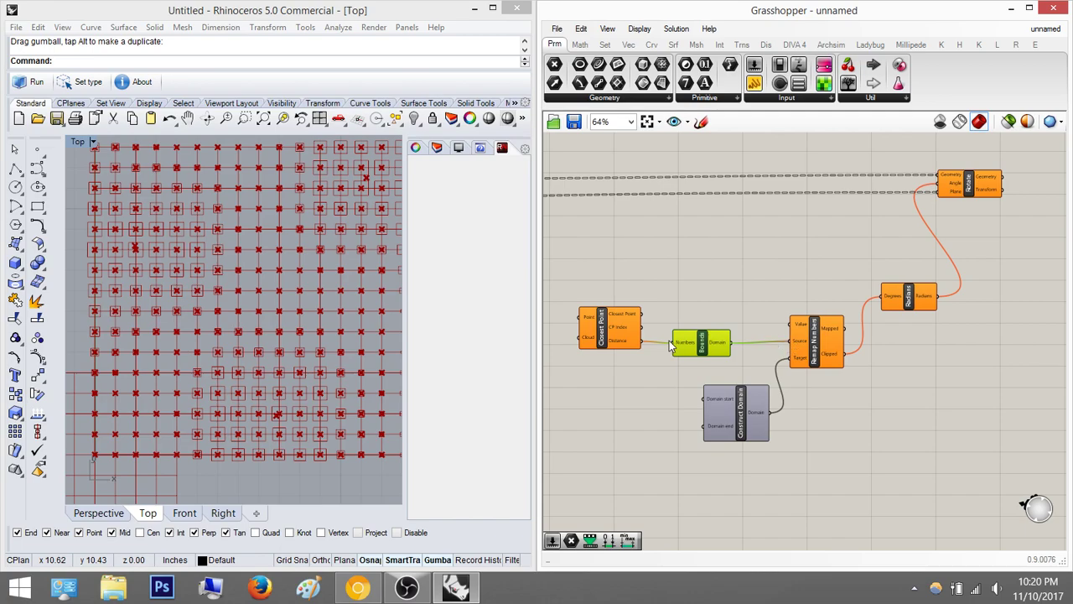
{"action": "left_click_drag", "start_coordinate": [642, 340], "coordinate": [790, 325]}
{"action": "left_click_drag", "start_coordinate": [707, 341], "coordinate": [713, 360]}
{"action": "left_click", "coordinate": [735, 280]}
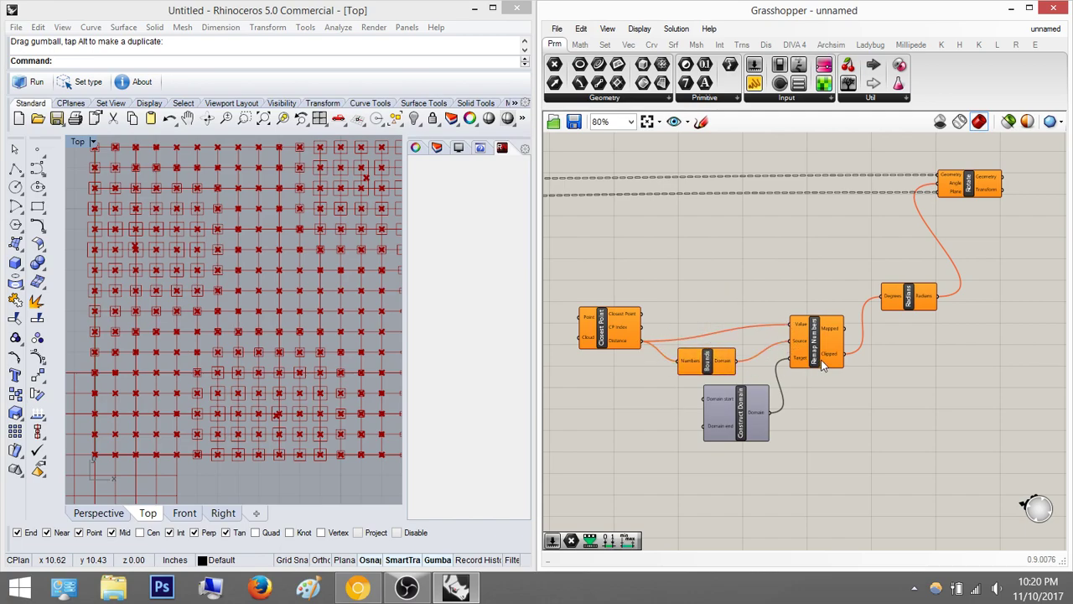
- Connect the Center of Polygon parameter to the Point input of the new Closest Point component
{"action": "scroll", "coordinate": [823, 363], "scroll_direction": "up", "scroll_amount": 4}
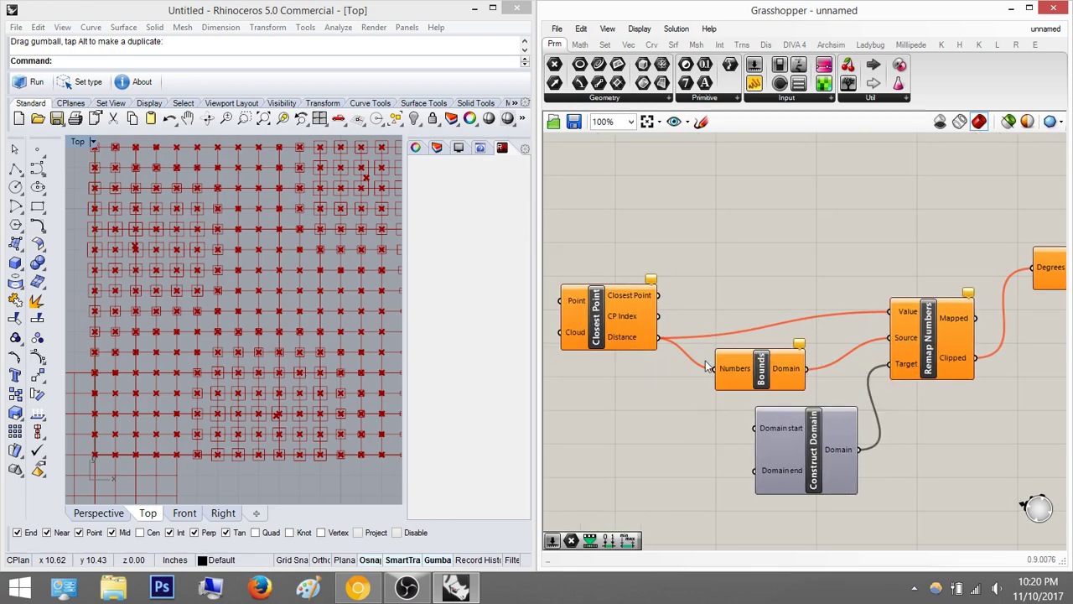
{"action": "right_click_drag", "start_coordinate": [750, 325], "coordinate": [847, 331]}
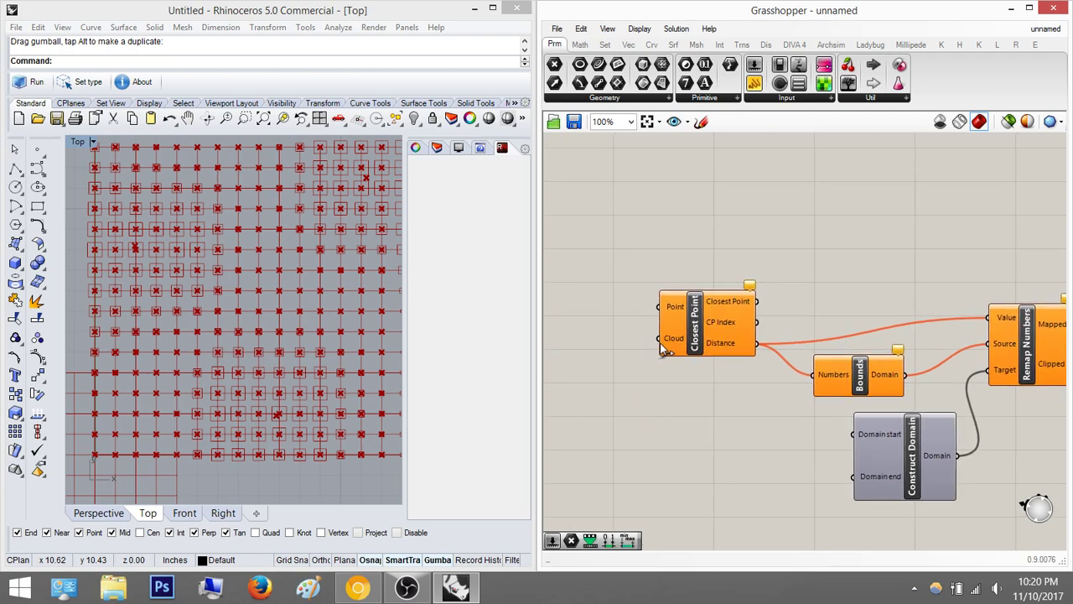
{"action": "scroll", "coordinate": [660, 310], "scroll_direction": "down", "scroll_amount": 10}
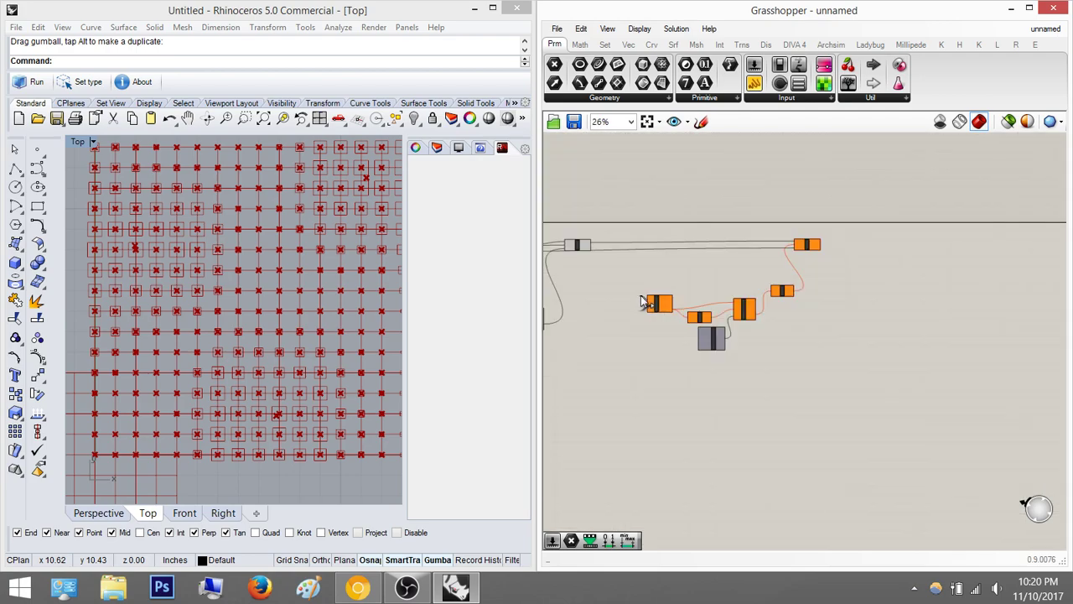
{"action": "scroll", "coordinate": [570, 288], "scroll_direction": "up", "scroll_amount": 10}
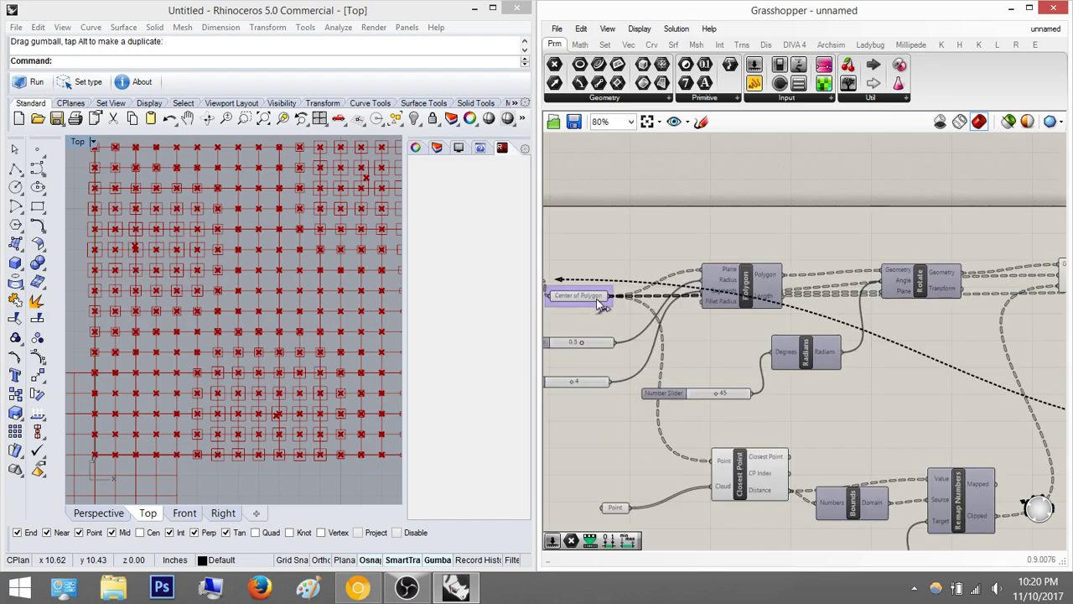
{"action": "scroll", "coordinate": [852, 377], "scroll_direction": "down", "scroll_amount": 5}
{"action": "right_click_drag", "start_coordinate": [870, 378], "coordinate": [779, 342]}
{"action": "scroll", "coordinate": [777, 335], "scroll_direction": "up", "scroll_amount": 5}
- Add a Point parameter and connect it to the Cloud input of the new Closest Point component
{"action": "scroll", "coordinate": [684, 337], "scroll_direction": "up", "scroll_amount": 1}
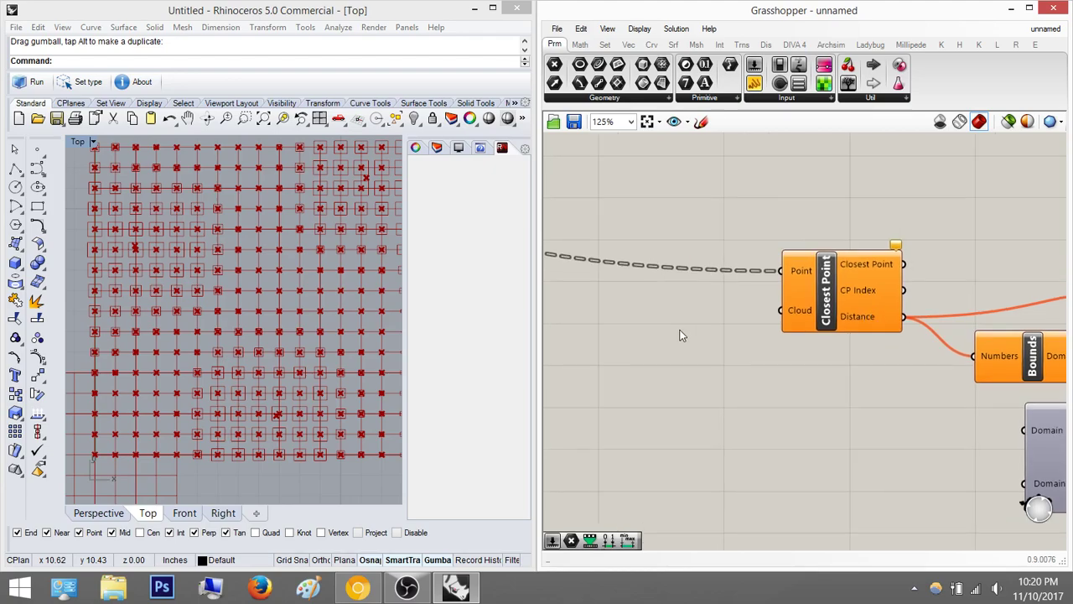
{"action": "double_click", "coordinate": [682, 329]}
{"action": "type", "text": "point"}
{"action": "key", "text": "Return"}
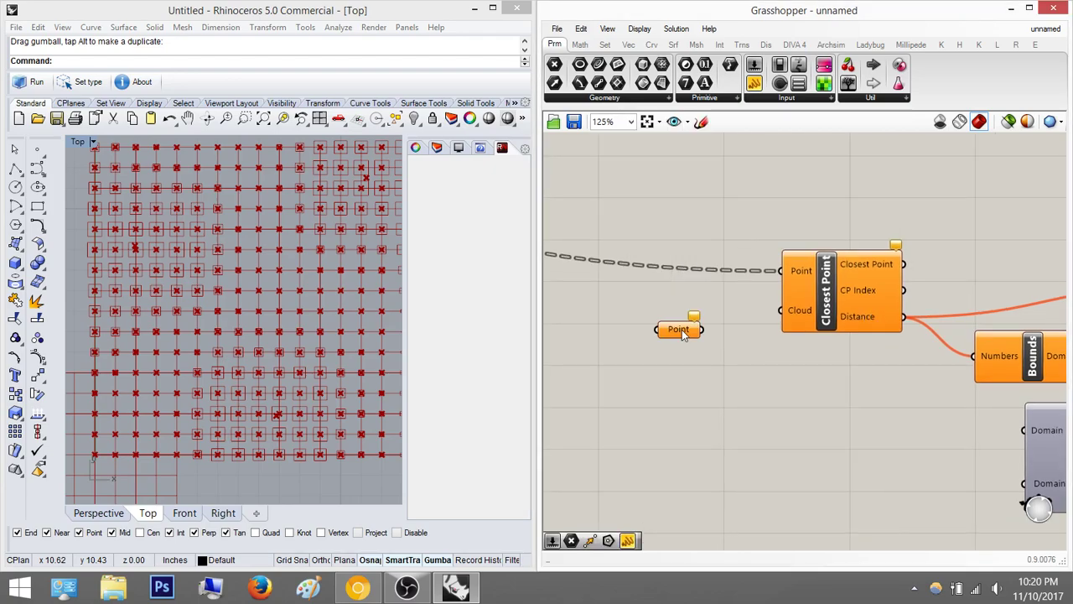
{"action": "left_click_drag", "start_coordinate": [704, 329], "coordinate": [784, 310]}
- Place a point near the middle of the grid in Rhino's Top view and assign it to the new Point parameter
{"action": "right_click_drag", "start_coordinate": [353, 321], "coordinate": [305, 321]}
{"action": "left_click", "coordinate": [37, 148]}
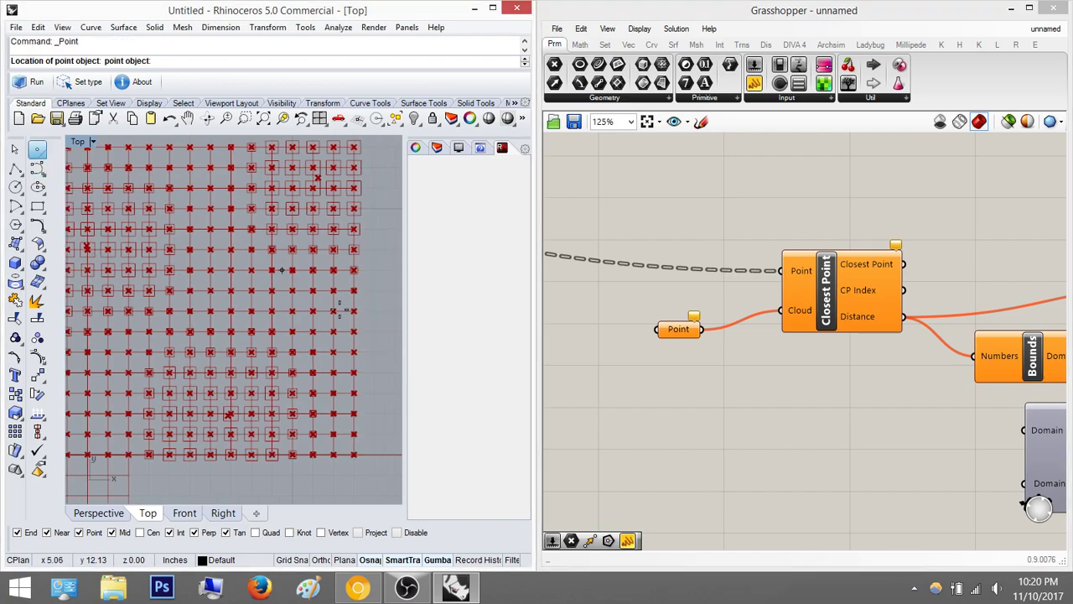
{"action": "left_click", "coordinate": [231, 266]}
{"action": "left_click", "coordinate": [230, 265]}
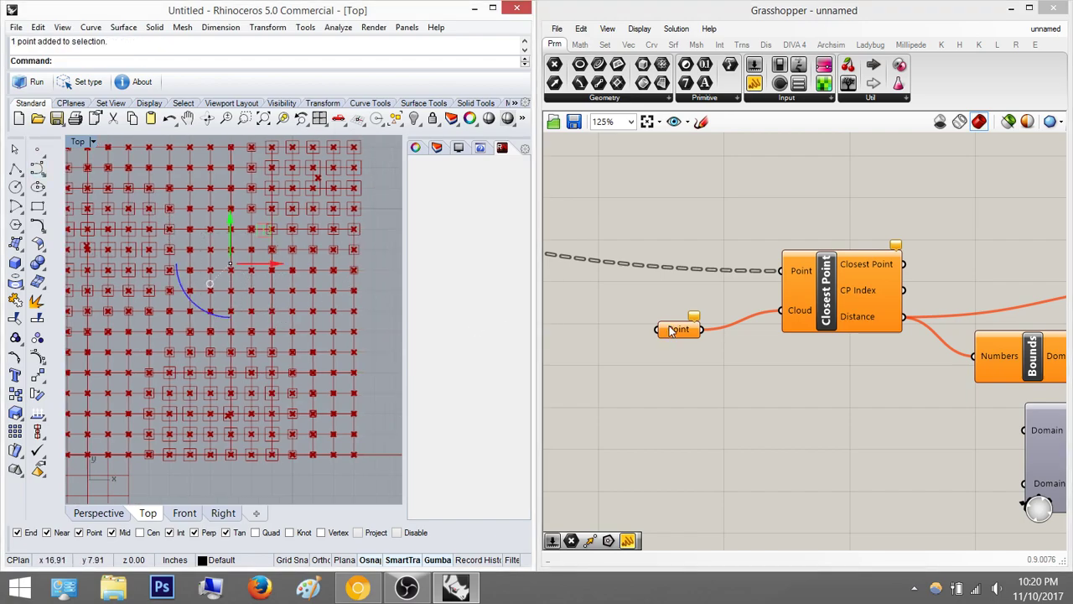
{"action": "left_click", "coordinate": [676, 329]}
{"action": "right_click", "coordinate": [671, 328]}
{"action": "left_click", "coordinate": [746, 450]}
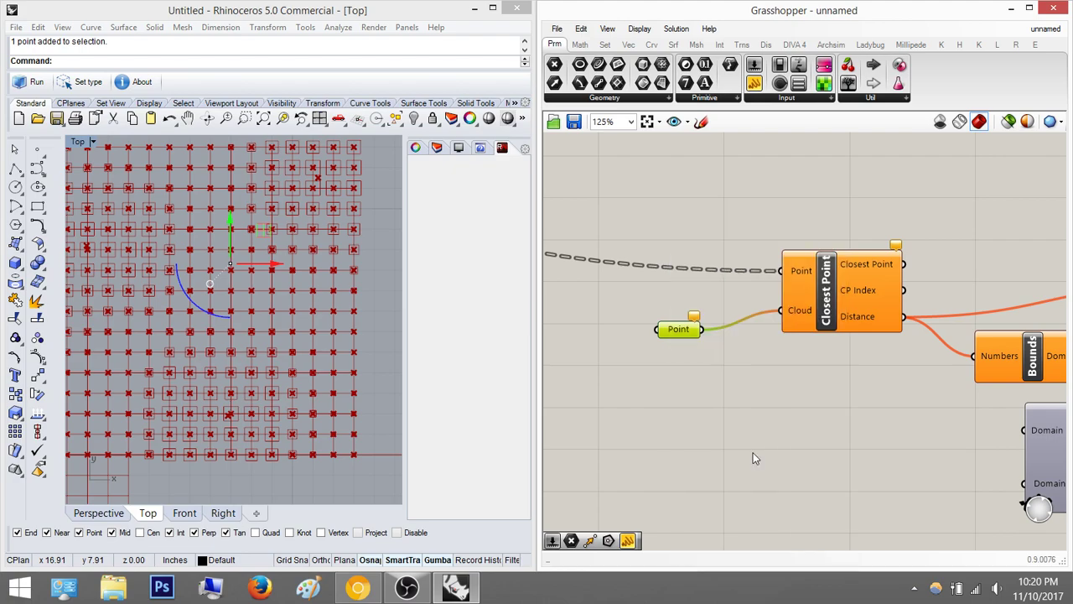
{"action": "left_click", "coordinate": [922, 429]}
- Add a number slider set to 45 and connect it to Construct Domain's Domain end input
{"action": "right_click_drag", "start_coordinate": [945, 431], "coordinate": [786, 418]}
{"action": "scroll", "coordinate": [785, 417], "scroll_direction": "down", "scroll_amount": 4}
{"action": "right_click_drag", "start_coordinate": [808, 456], "coordinate": [807, 459]}
{"action": "scroll", "coordinate": [804, 453], "scroll_direction": "up", "scroll_amount": 4}
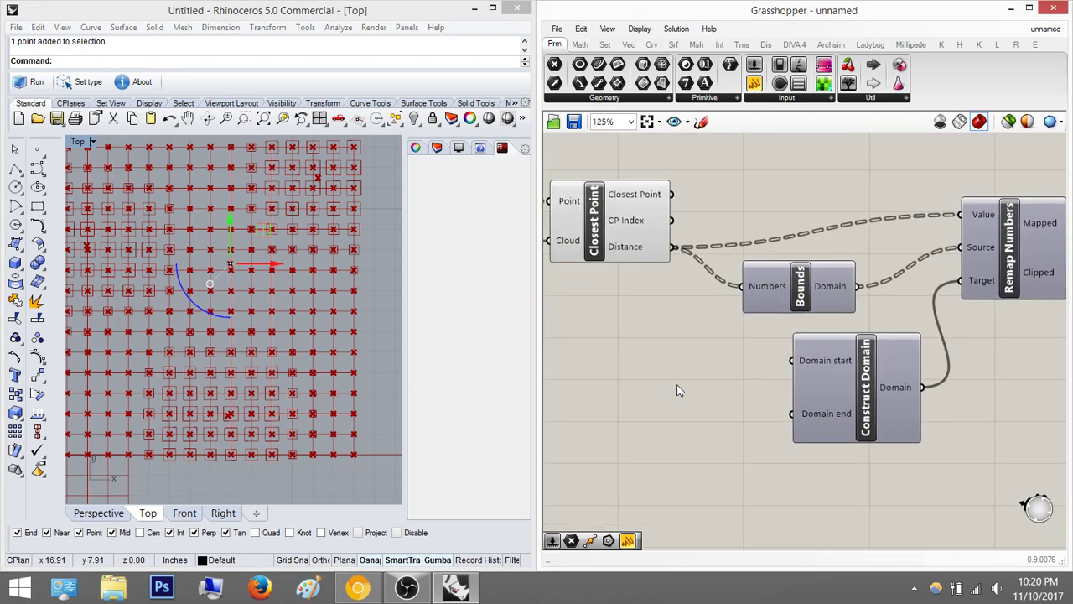
{"action": "right_click_drag", "start_coordinate": [794, 389], "coordinate": [759, 380]}
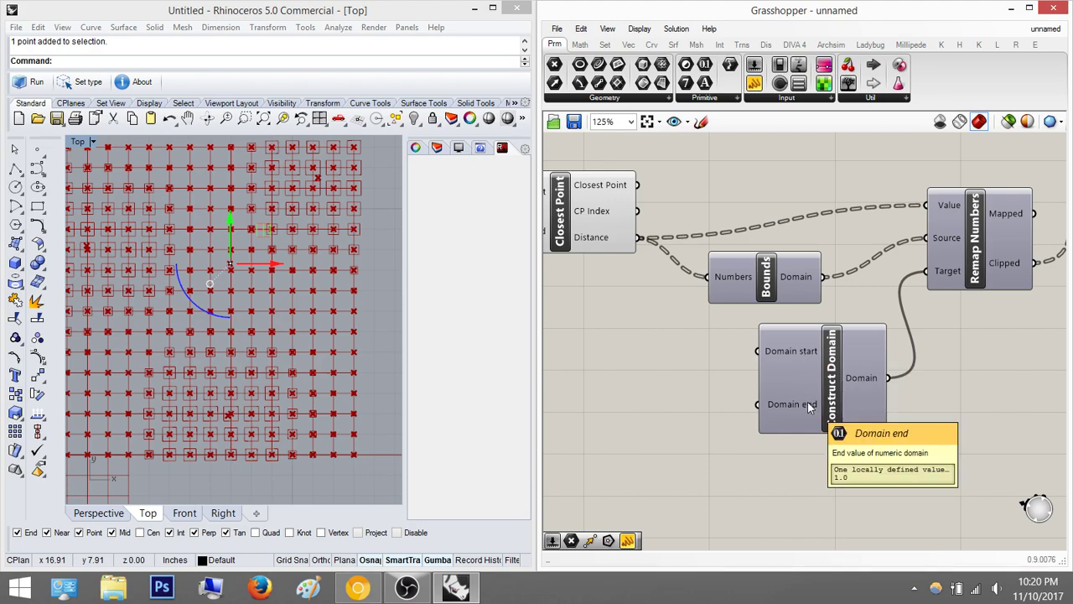
{"action": "right_click_drag", "start_coordinate": [790, 377], "coordinate": [887, 381]}
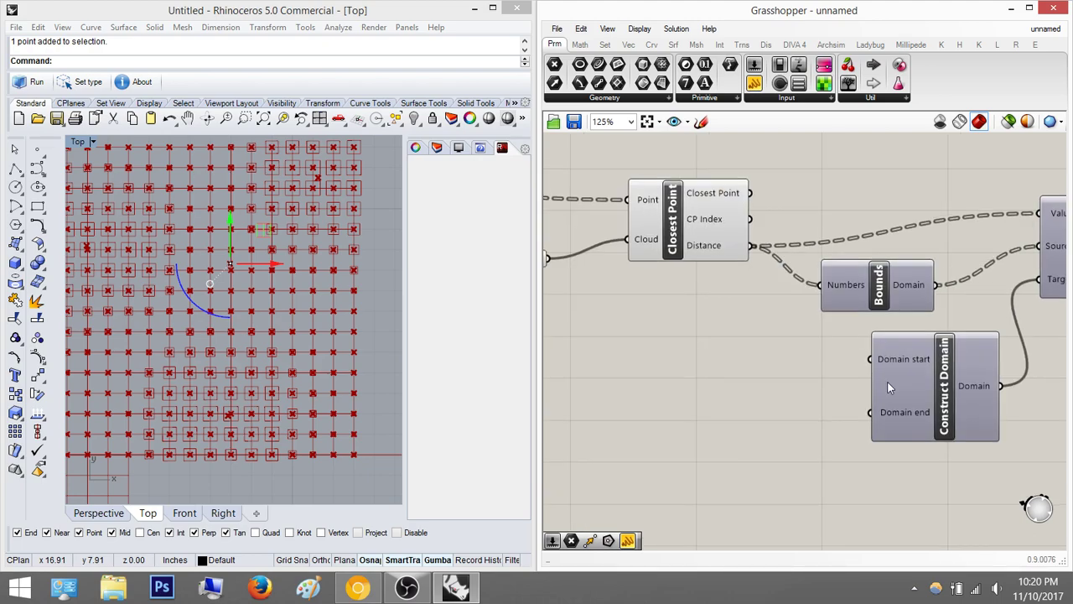
{"action": "double_click", "coordinate": [803, 383]}
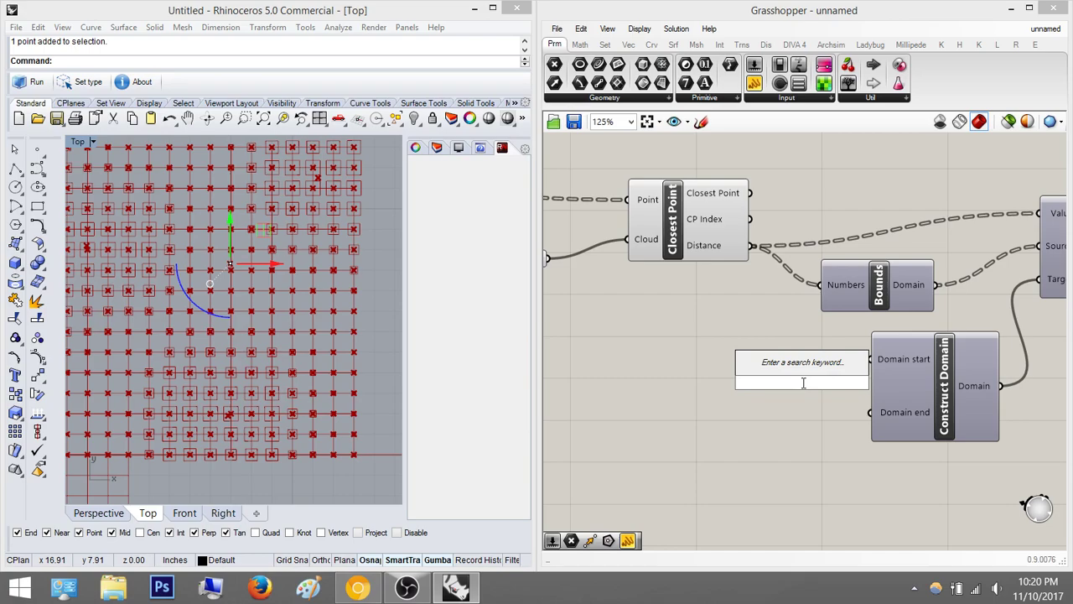
{"action": "type", "text": "45"}
{"action": "key", "text": "Return"}
{"action": "left_click_drag", "start_coordinate": [803, 382], "coordinate": [662, 414]}
{"action": "left_click_drag", "start_coordinate": [740, 413], "coordinate": [869, 412]}
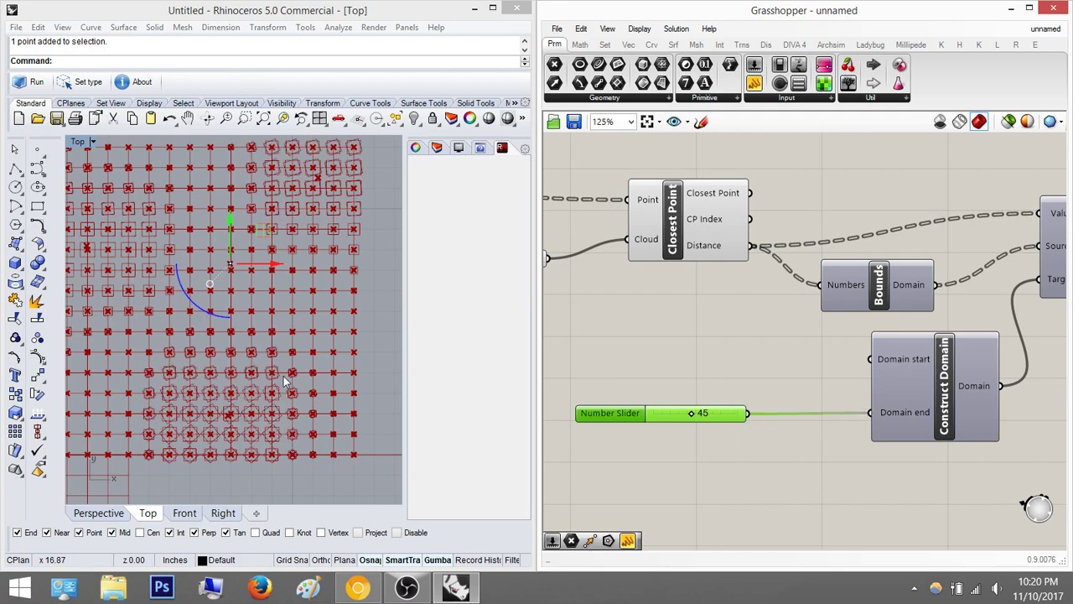
- Turn off the preview of the Scale component
{"action": "right_click_drag", "start_coordinate": [287, 316], "coordinate": [305, 297]}
{"action": "right_click_drag", "start_coordinate": [880, 264], "coordinate": [809, 369]}
{"action": "scroll", "coordinate": [846, 293], "scroll_direction": "down", "scroll_amount": 3}
{"action": "right_click_drag", "start_coordinate": [826, 205], "coordinate": [810, 309]}
{"action": "right_click_drag", "start_coordinate": [626, 351], "coordinate": [814, 315]}
{"action": "left_click_drag", "start_coordinate": [817, 313], "coordinate": [713, 202]}
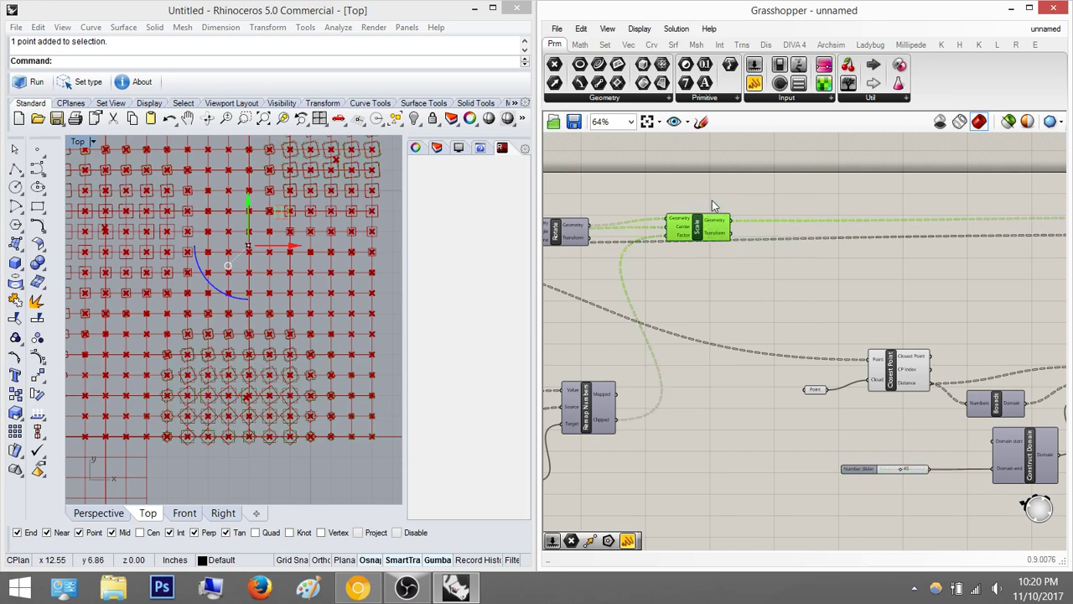
{"action": "middle_click", "coordinate": [712, 200]}
{"action": "left_click", "coordinate": [897, 309]}
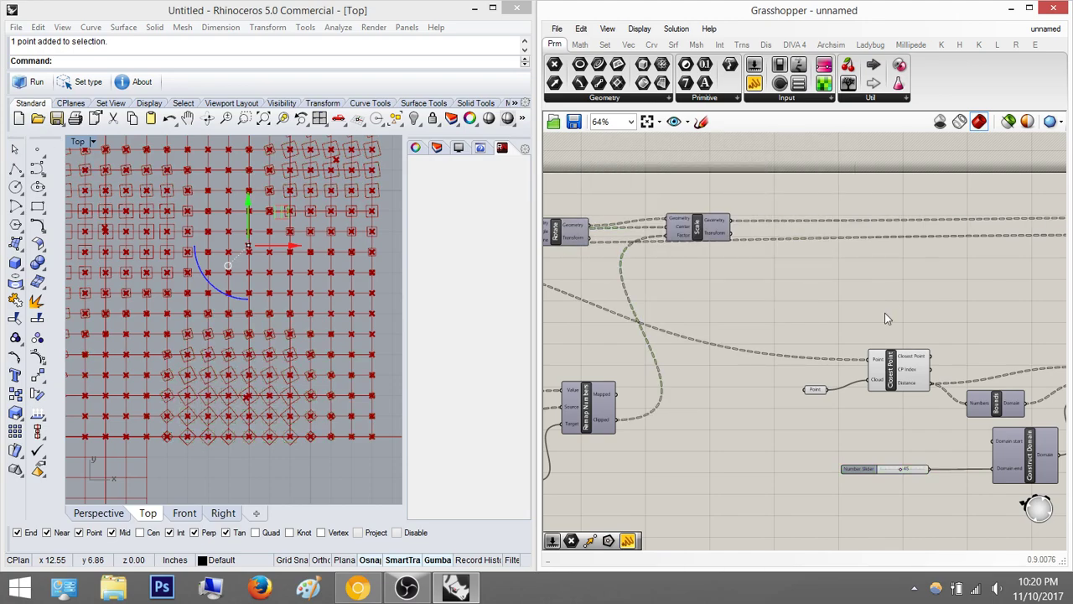
- Select the second Rotate component and examine its rotated polygons across the grid in Rhino's Top view
{"action": "right_click_drag", "start_coordinate": [885, 313], "coordinate": [723, 232]}
{"action": "scroll", "coordinate": [914, 285], "scroll_direction": "down", "scroll_amount": 2}
{"action": "scroll", "coordinate": [915, 285], "scroll_direction": "up", "scroll_amount": 2}
{"action": "right_click_drag", "start_coordinate": [914, 285], "coordinate": [848, 347]}
{"action": "right_click_drag", "start_coordinate": [987, 247], "coordinate": [921, 264]}
{"action": "left_click", "coordinate": [964, 235]}
{"action": "scroll", "coordinate": [290, 310], "scroll_direction": "up", "scroll_amount": 5}
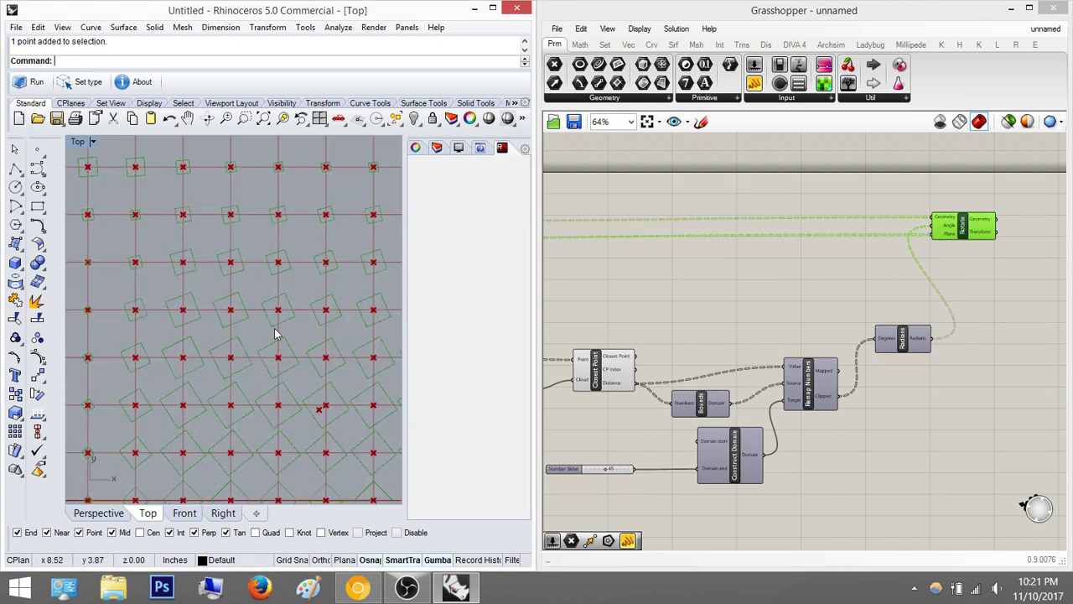
{"action": "scroll", "coordinate": [271, 383], "scroll_direction": "down", "scroll_amount": 3}
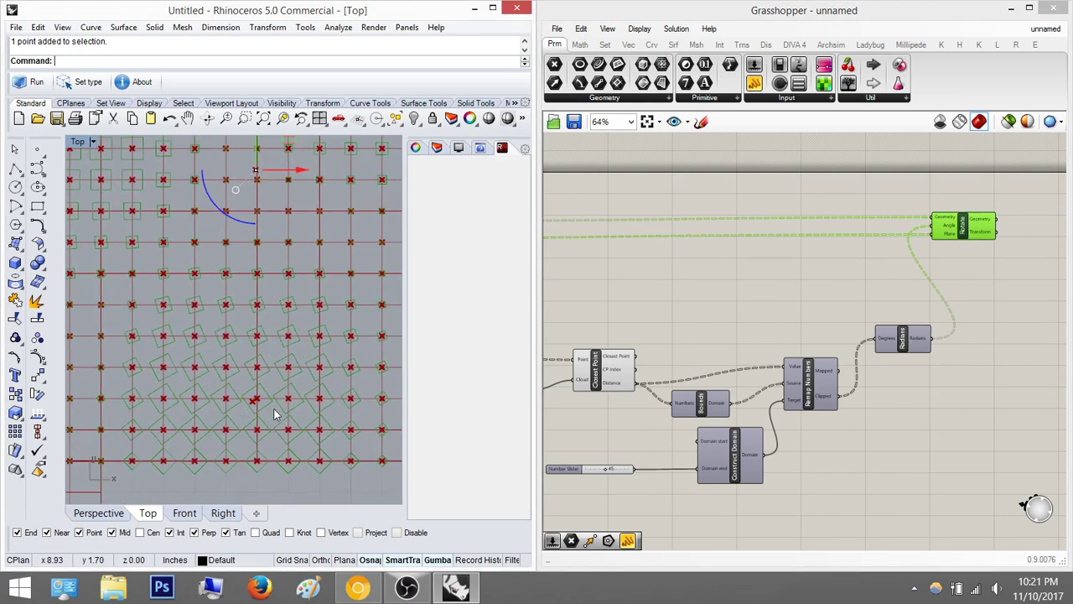
{"action": "right_click_drag", "start_coordinate": [236, 358], "coordinate": [206, 435]}
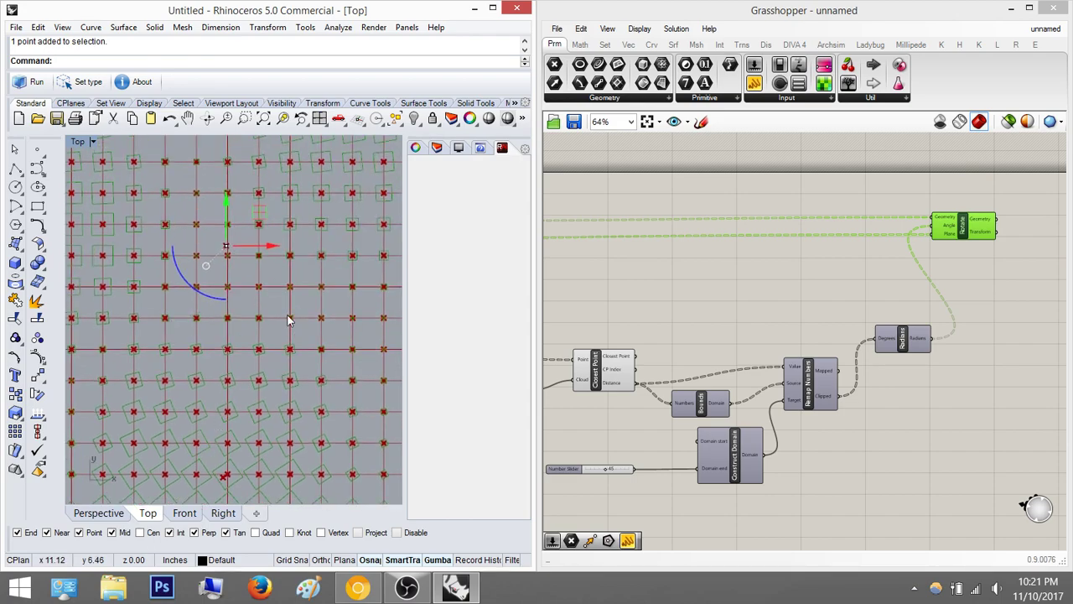
{"action": "scroll", "coordinate": [242, 256], "scroll_direction": "down", "scroll_amount": 4}
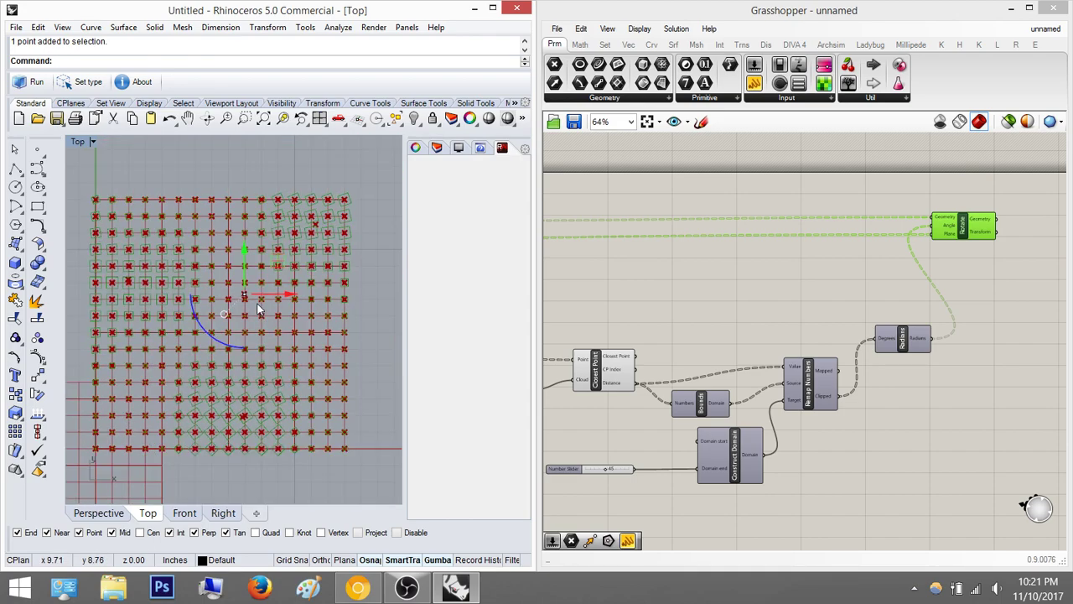
- Move the rotation attractor point from mid-grid down to the lower middle of the grid in Rhino's Top view
{"action": "left_click_drag", "start_coordinate": [284, 299], "coordinate": [194, 273]}
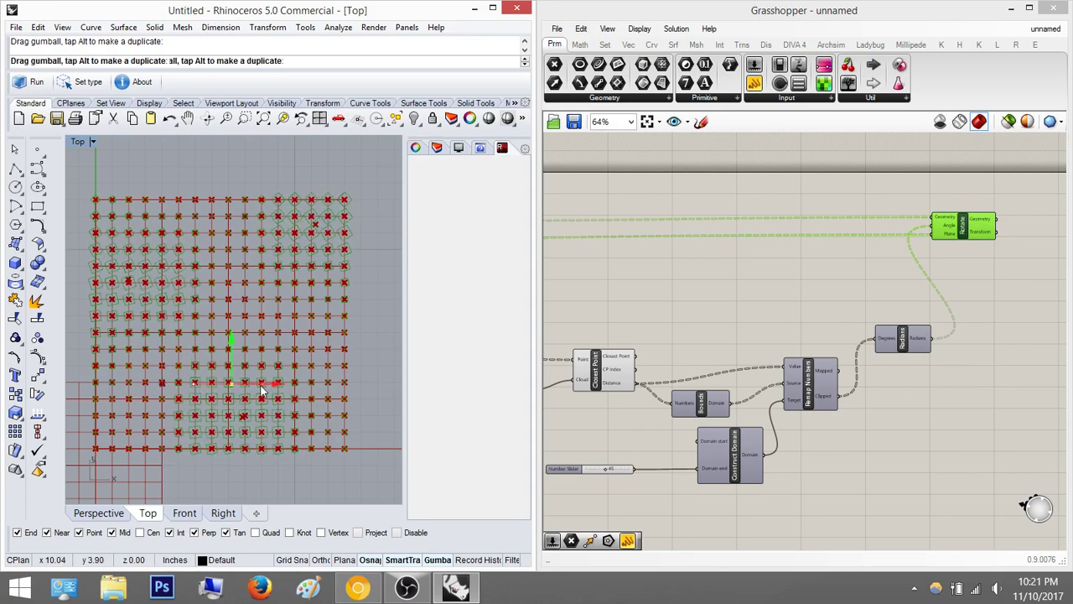
{"action": "scroll", "coordinate": [239, 430], "scroll_direction": "up", "scroll_amount": 5}
{"action": "right_click_drag", "start_coordinate": [239, 424], "coordinate": [261, 389]}
{"action": "left_click_drag", "start_coordinate": [245, 242], "coordinate": [200, 361]}
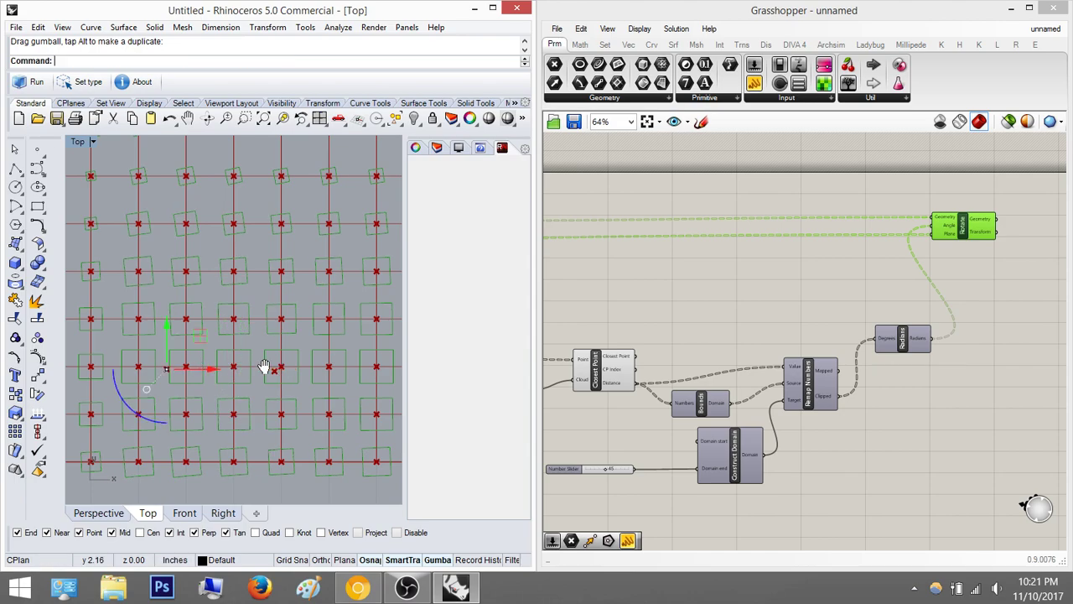
{"action": "scroll", "coordinate": [264, 366], "scroll_direction": "down", "scroll_amount": 4}
- Connect the 45 slider to Construct Domain's Domain start and a new number slider set to 0 to its Domain end
{"action": "scroll", "coordinate": [719, 432], "scroll_direction": "up", "scroll_amount": 3}
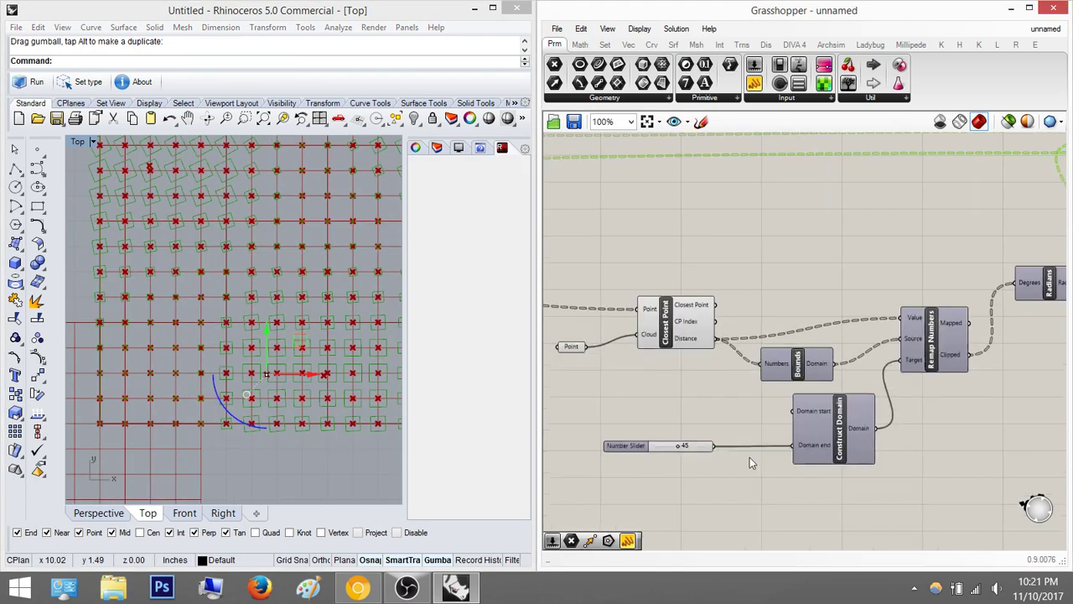
{"action": "scroll", "coordinate": [750, 457], "scroll_direction": "up", "scroll_amount": 2}
{"action": "left_click_drag", "start_coordinate": [679, 434], "coordinate": [833, 366]}
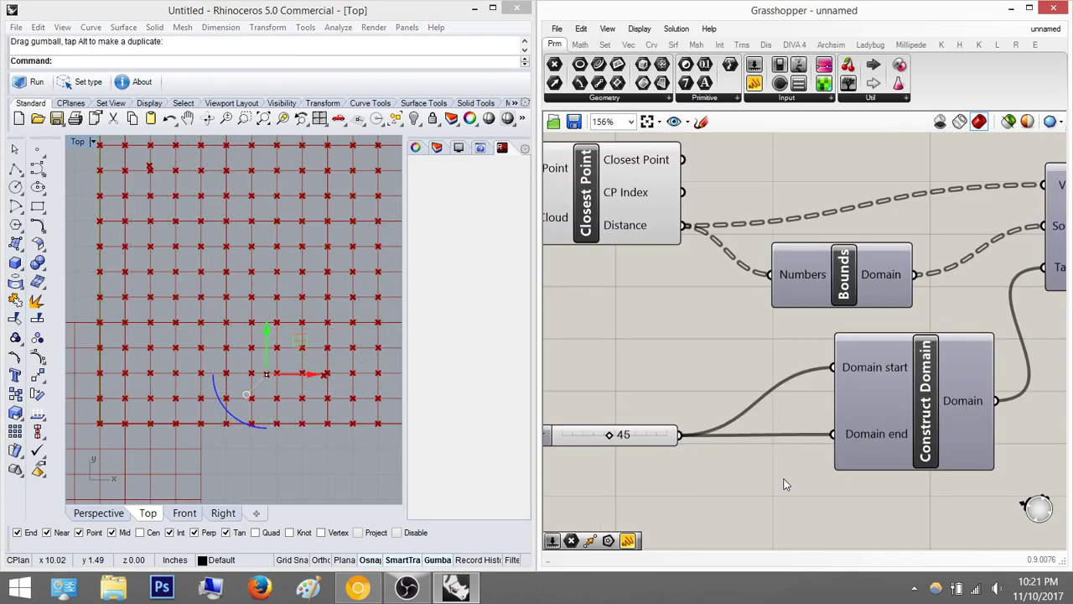
{"action": "double_click", "coordinate": [785, 483]}
{"action": "type", "text": "0"}
{"action": "key", "text": "Return"}
{"action": "left_click_drag", "start_coordinate": [870, 486], "coordinate": [833, 433]}
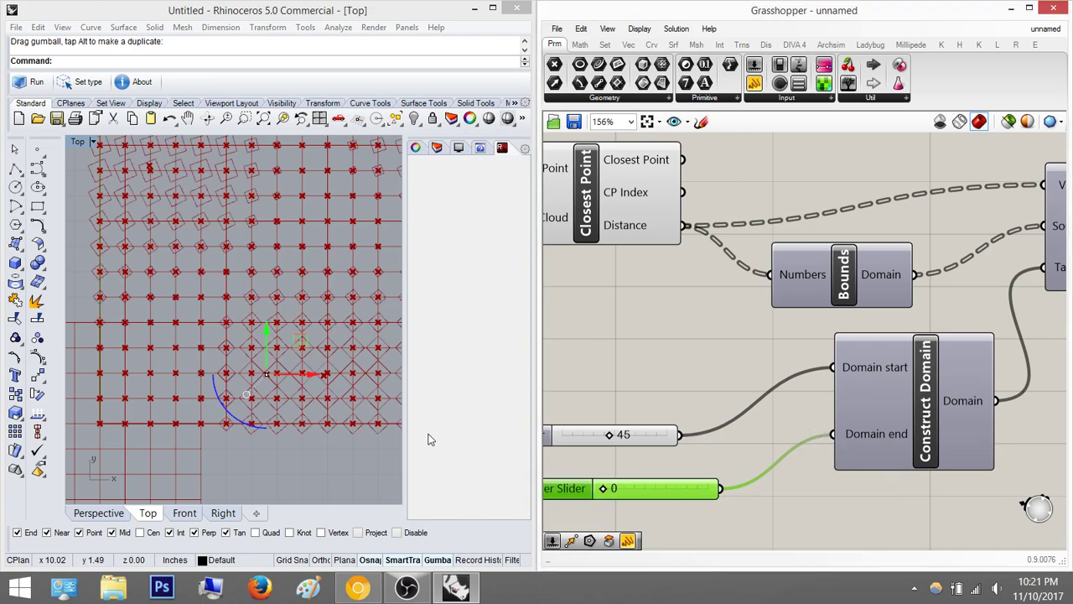
- Move the rotation attractor point toward the grid's left side, about a third of the way up, in Rhino's Top view
{"action": "right_click_drag", "start_coordinate": [270, 347], "coordinate": [267, 405]}
{"action": "scroll", "coordinate": [268, 405], "scroll_direction": "down", "scroll_amount": 2}
{"action": "left_click_drag", "start_coordinate": [267, 406], "coordinate": [194, 336]}
{"action": "mouse_move", "coordinate": [219, 374]}
{"action": "right_mouse_down"}
{"action": "mouse_move", "coordinate": [281, 363]}
{"action": "mouse_move", "coordinate": [208, 356]}
{"action": "right_mouse_up"}
{"action": "scroll", "coordinate": [738, 371], "scroll_direction": "down", "scroll_amount": 3}
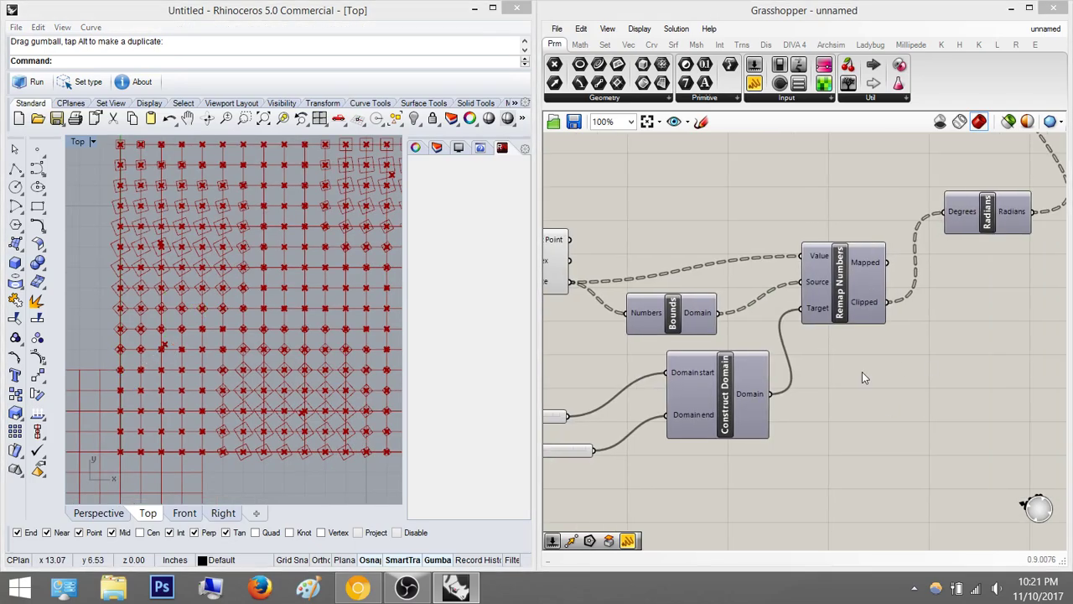
- Add an Extrude component and place it well to the right of the second Rotate component
{"action": "scroll", "coordinate": [863, 371], "scroll_direction": "down", "scroll_amount": 3}
{"action": "right_click_drag", "start_coordinate": [900, 277], "coordinate": [766, 298]}
{"action": "scroll", "coordinate": [805, 217], "scroll_direction": "up", "scroll_amount": 3}
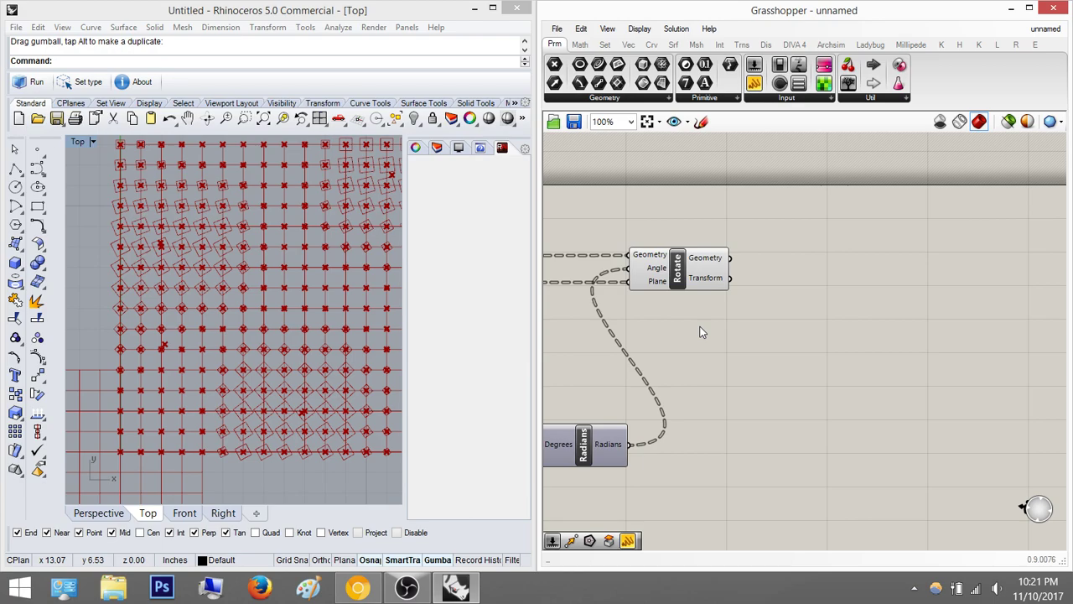
{"action": "double_click", "coordinate": [809, 288]}
{"action": "type", "text": "extrude"}
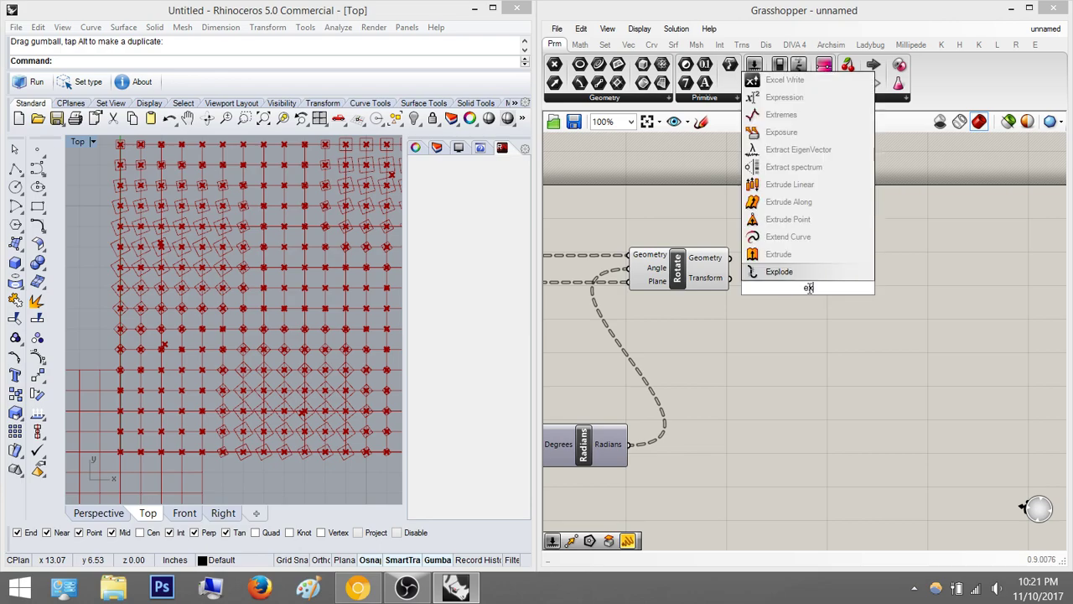
{"action": "key", "text": "Return"}
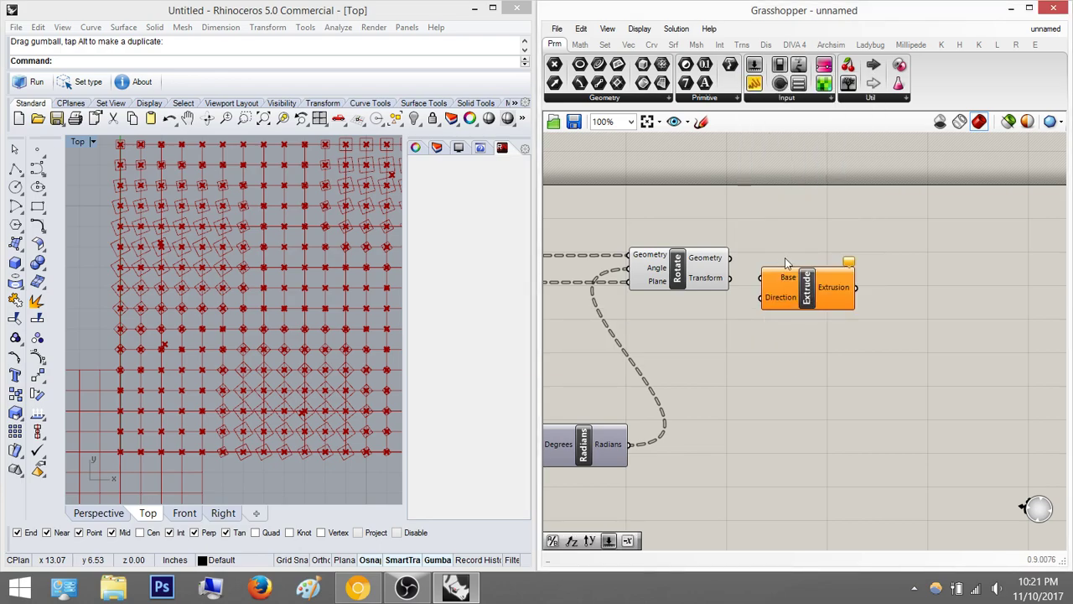
{"action": "left_click_drag", "start_coordinate": [803, 298], "coordinate": [1049, 281]}
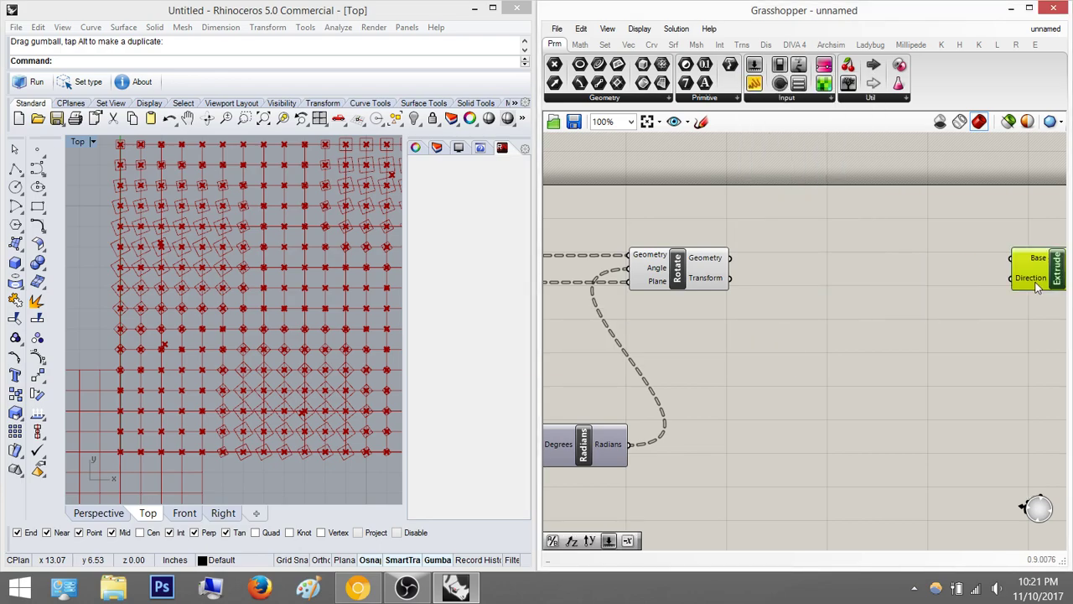
- Add a Unit Z vector feeding Extrude's Direction and connect Rotate's Geometry output to Extrude's Base
{"action": "double_click", "coordinate": [982, 325]}
{"action": "type", "text": "z"}
{"action": "key", "text": "Return"}
{"action": "left_click_drag", "start_coordinate": [984, 325], "coordinate": [1011, 278]}
{"action": "scroll", "coordinate": [914, 269], "scroll_direction": "down", "scroll_amount": 3}
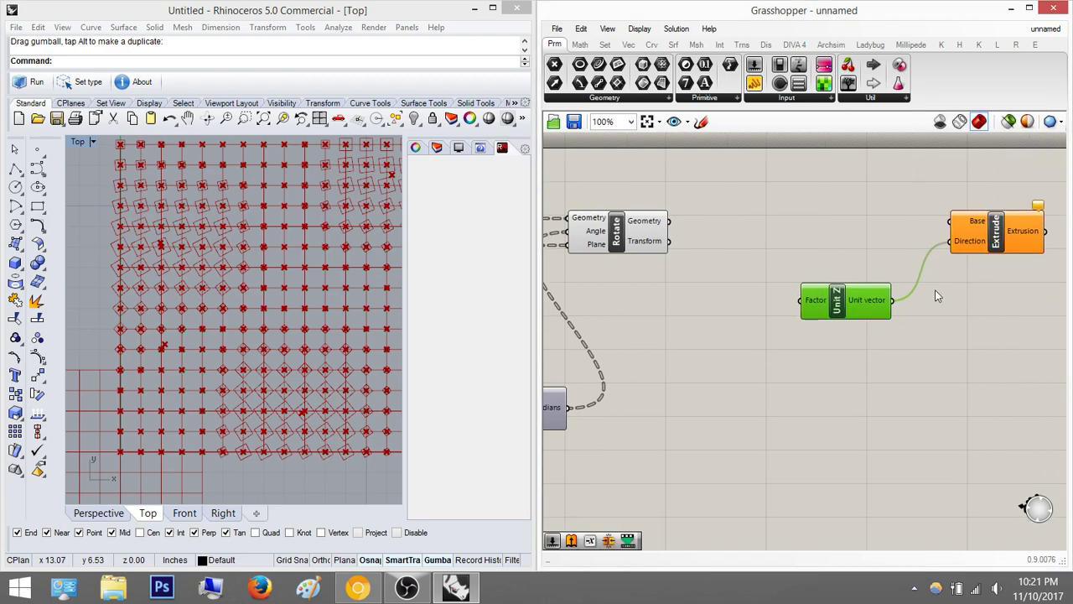
{"action": "left_click_drag", "start_coordinate": [904, 246], "coordinate": [735, 243]}
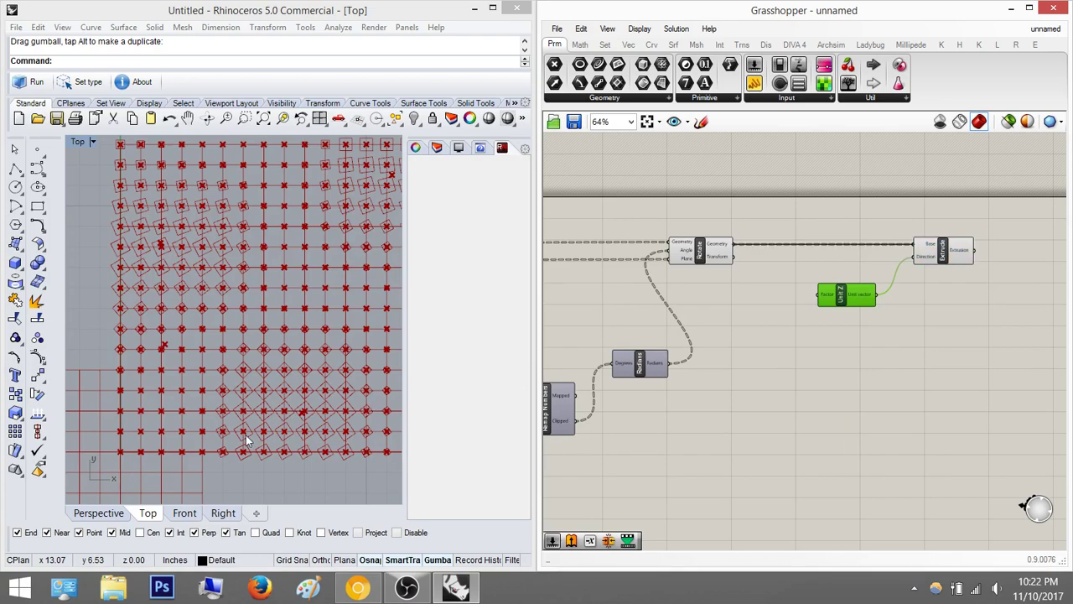
- Show Rhino's Perspective view and examine the extruded polygons across the grid
{"action": "left_click", "coordinate": [100, 512]}
{"action": "right_click_drag", "start_coordinate": [229, 393], "coordinate": [291, 368]}
{"action": "scroll", "coordinate": [239, 348], "scroll_direction": "up", "scroll_amount": 10}
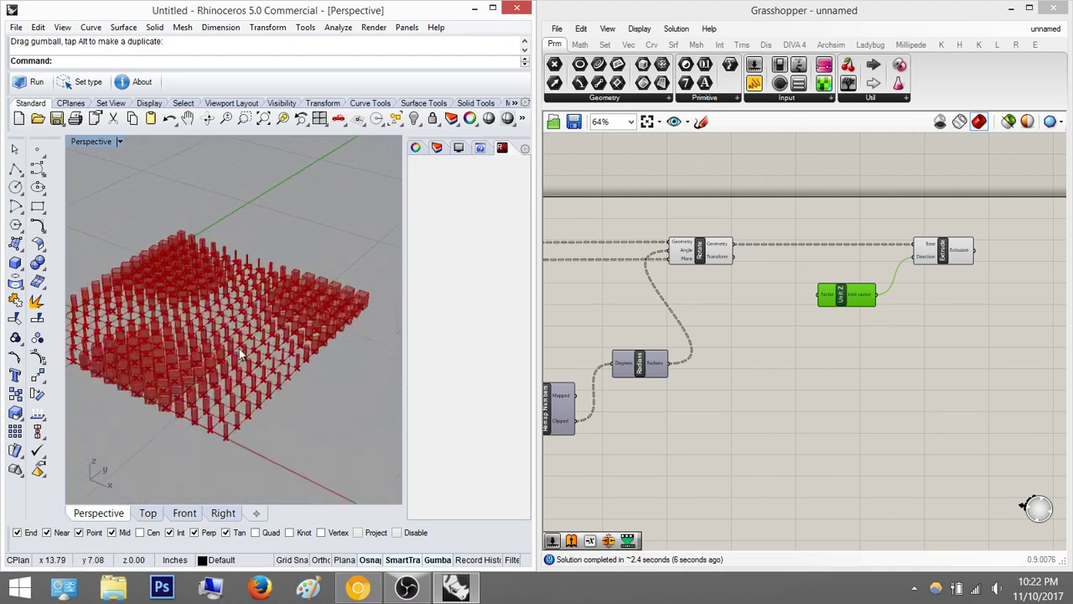
{"action": "right_click_drag", "start_coordinate": [231, 347], "coordinate": [268, 319]}
{"action": "right_click_drag", "start_coordinate": [204, 322], "coordinate": [226, 345]}
- Move the Unit Z and Extrude components together farther right to free canvas space beside Rotate
{"action": "right_click_drag", "start_coordinate": [775, 343], "coordinate": [641, 304]}
{"action": "left_click_drag", "start_coordinate": [640, 304], "coordinate": [831, 189]}
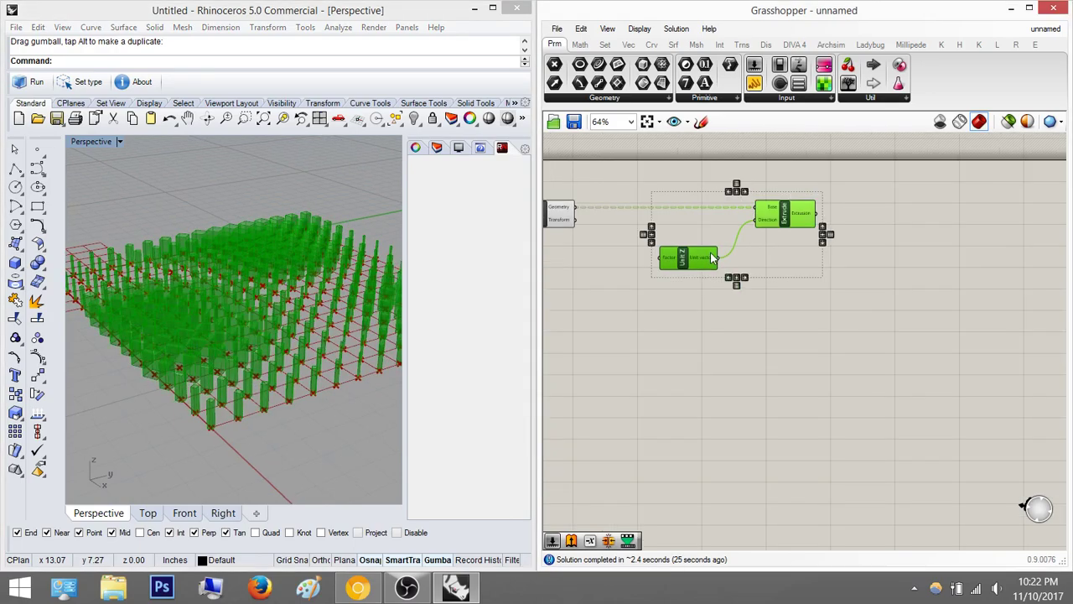
{"action": "left_click_drag", "start_coordinate": [711, 264], "coordinate": [953, 283]}
{"action": "right_click_drag", "start_coordinate": [952, 284], "coordinate": [929, 262]}
- Add a Remap Numbers component below Unit Z and connect its Clipped output to Unit Z's Factor
{"action": "double_click", "coordinate": [852, 335]}
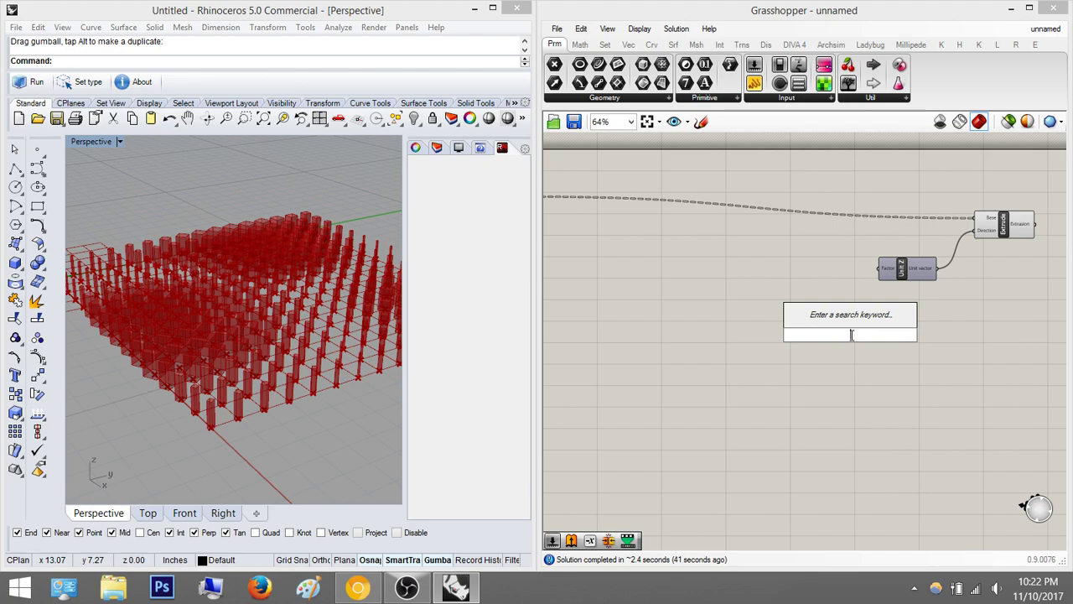
{"action": "type", "text": "re"}
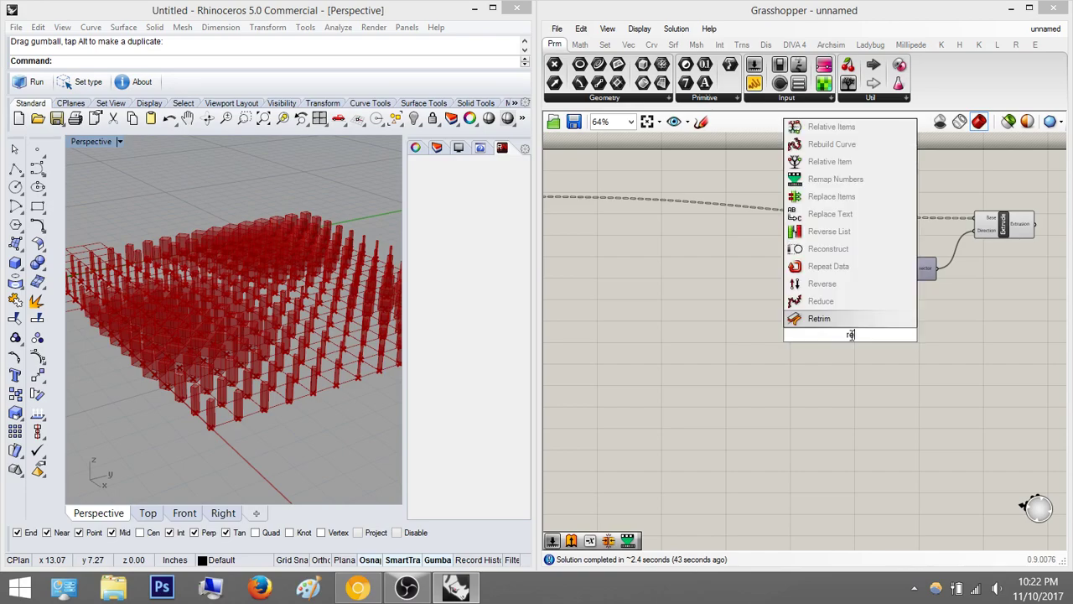
{"action": "type", "text": "map"}
{"action": "key", "text": "Return"}
{"action": "scroll", "coordinate": [853, 334], "scroll_direction": "up", "scroll_amount": 2}
{"action": "left_click_drag", "start_coordinate": [892, 354], "coordinate": [888, 228]}
{"action": "left_click_drag", "start_coordinate": [844, 334], "coordinate": [816, 399]}
{"action": "right_click_drag", "start_coordinate": [755, 365], "coordinate": [828, 277]}
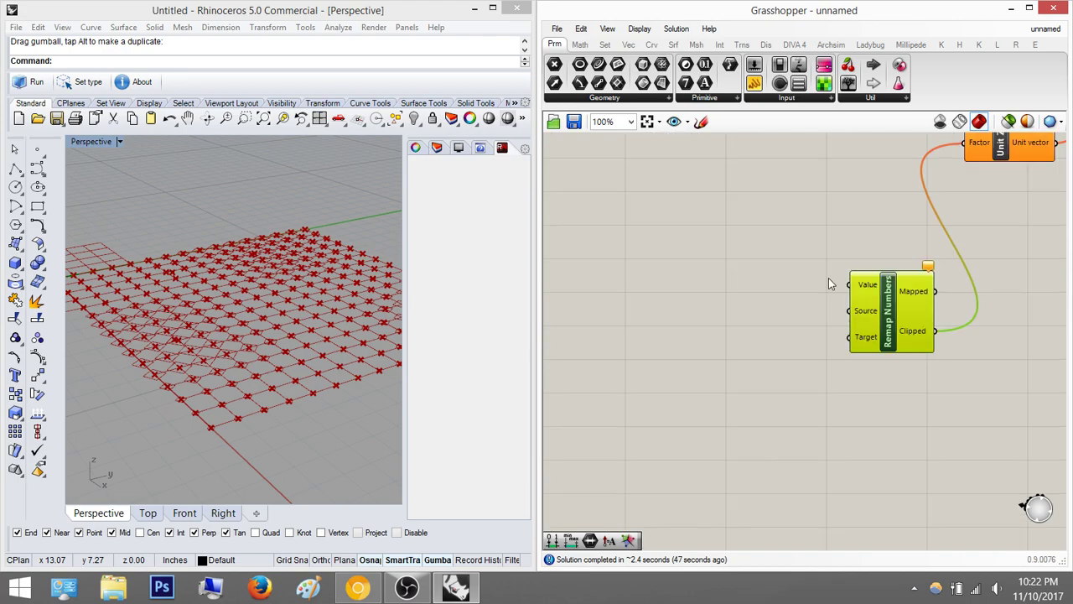
- Add a Construct Domain component and connect its Domain output to the new Remap Numbers' Target
{"action": "double_click", "coordinate": [828, 284]}
{"action": "type", "text": "consturct"}
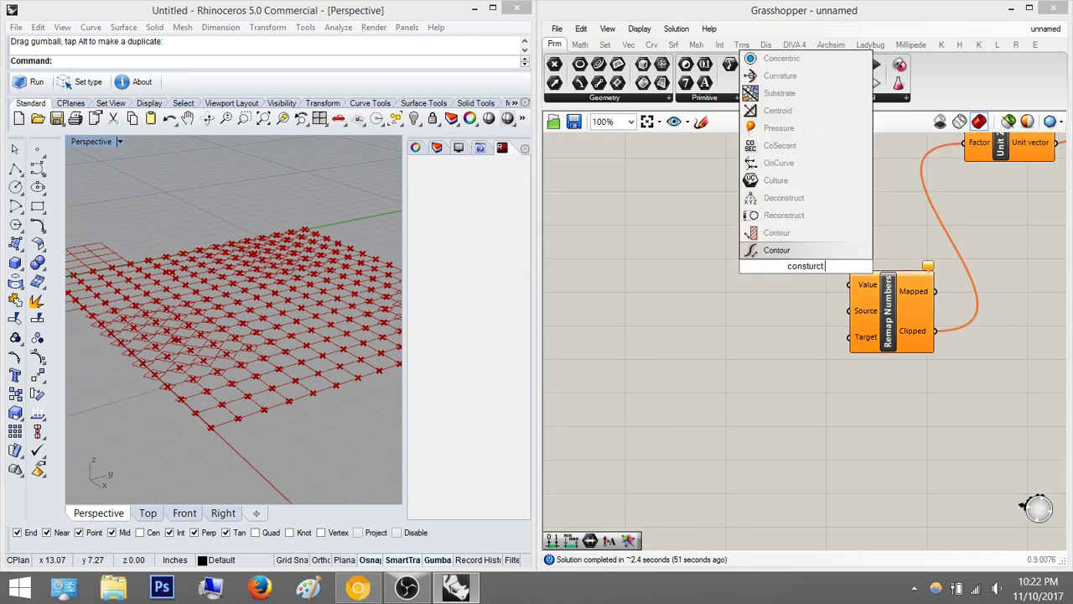
{"action": "type", "text": " dom"}
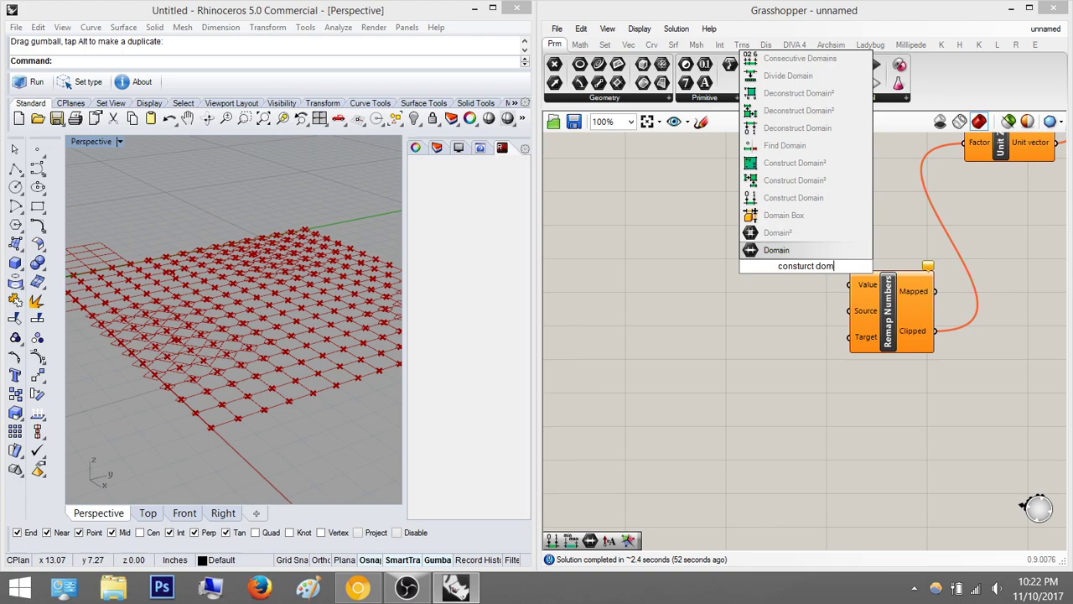
{"action": "key", "text": "Up"}
{"action": "key", "text": "Up"}
{"action": "key", "text": "Up"}
{"action": "key", "text": "Up"}
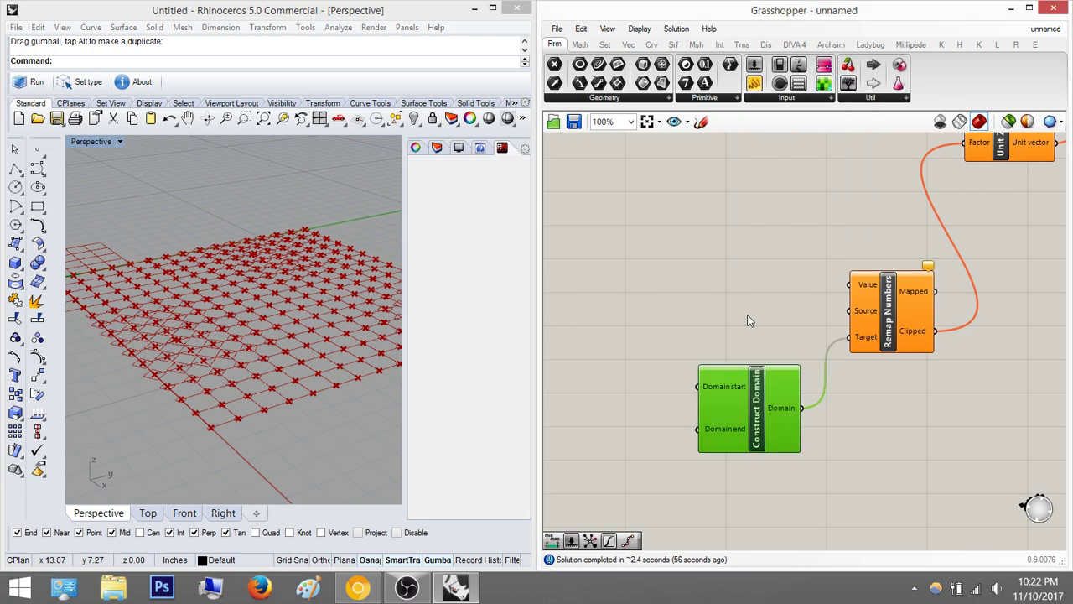
{"action": "left_click", "coordinate": [748, 315]}
- Add a Bounds component above Construct Domain and connect its Domain output to Remap Numbers' Source
{"action": "right_click_drag", "start_coordinate": [747, 314], "coordinate": [868, 324]}
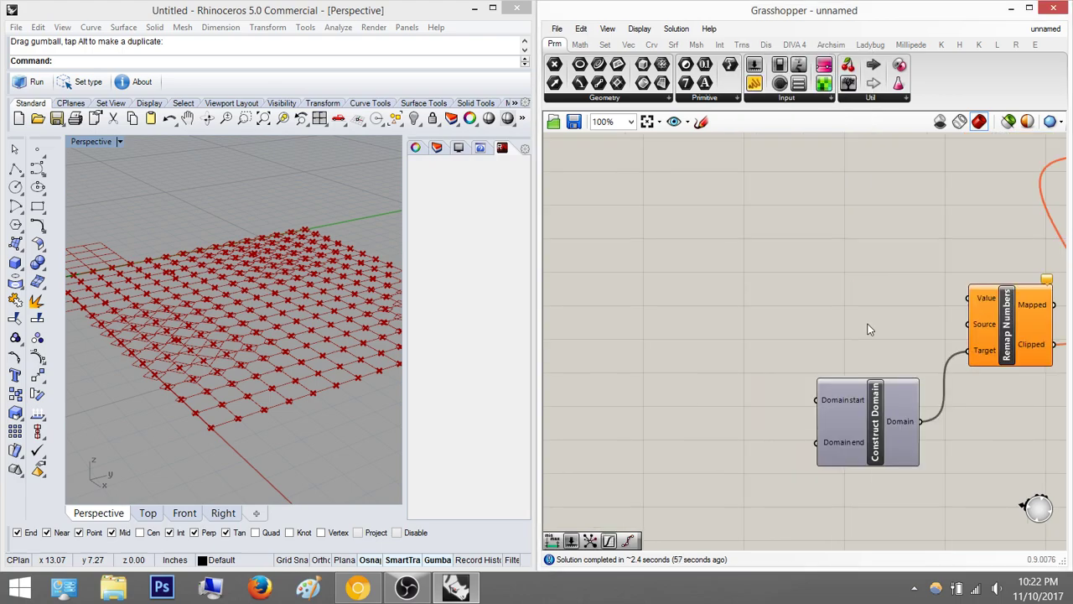
{"action": "double_click", "coordinate": [869, 329]}
{"action": "type", "text": "bounds"}
{"action": "key", "text": "Return"}
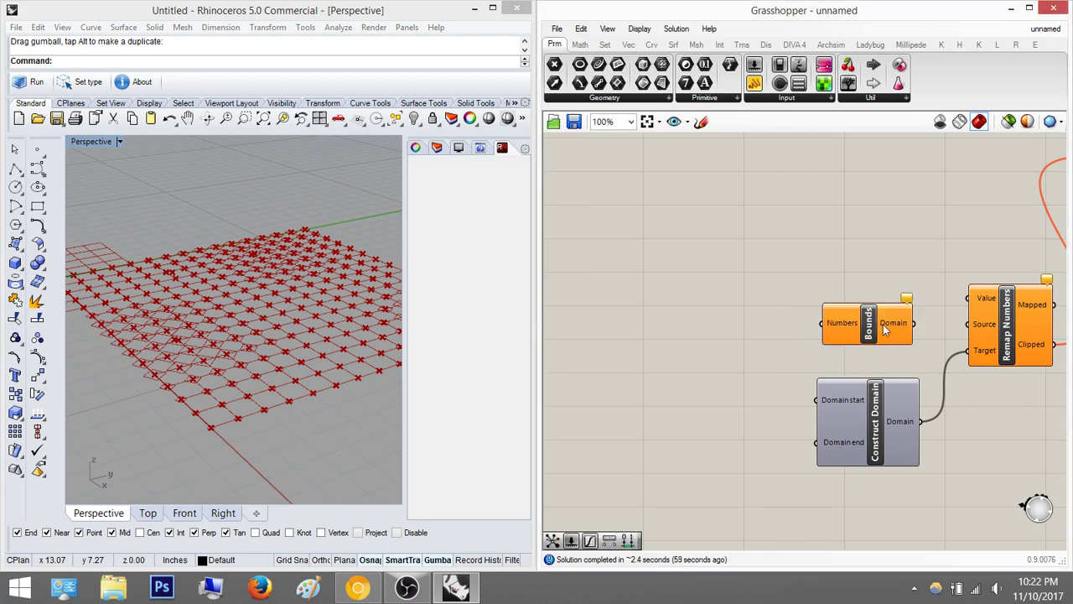
{"action": "left_click_drag", "start_coordinate": [913, 323], "coordinate": [969, 324]}
- Add a Closest Point component and place it to the left of the new Bounds component
{"action": "double_click", "coordinate": [865, 241]}
{"action": "type", "text": "cloes"}
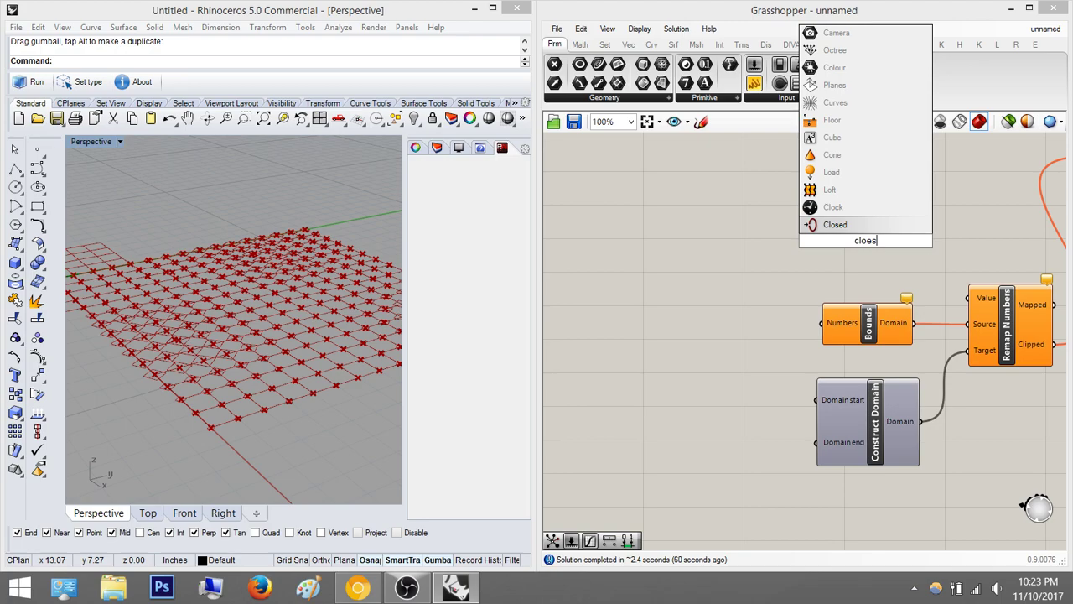
{"action": "key", "text": "BackSpace"}
{"action": "key", "text": "BackSpace"}
{"action": "type", "text": "sest po"}
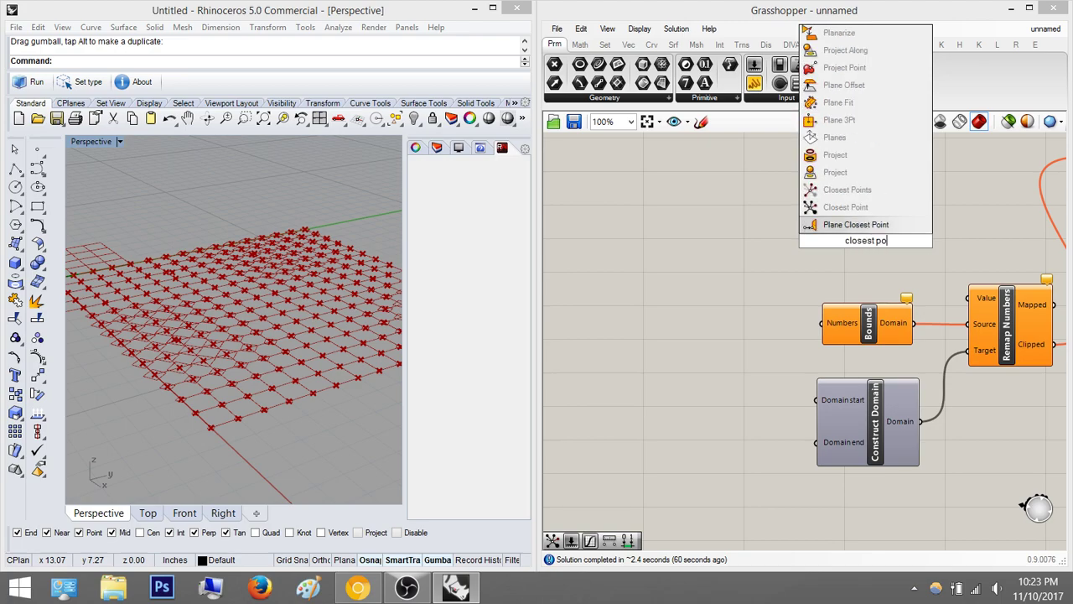
{"action": "type", "text": "int"}
{"action": "key", "text": "Return"}
{"action": "left_click_drag", "start_coordinate": [867, 242], "coordinate": [716, 279]}
- Connect Closest Point's Distance output to Bounds' Numbers and Remap Numbers' Value, and adjust the Closest Point component's placement
{"action": "left_click_drag", "start_coordinate": [762, 297], "coordinate": [830, 319]}
{"action": "left_click_drag", "start_coordinate": [761, 297], "coordinate": [969, 300]}
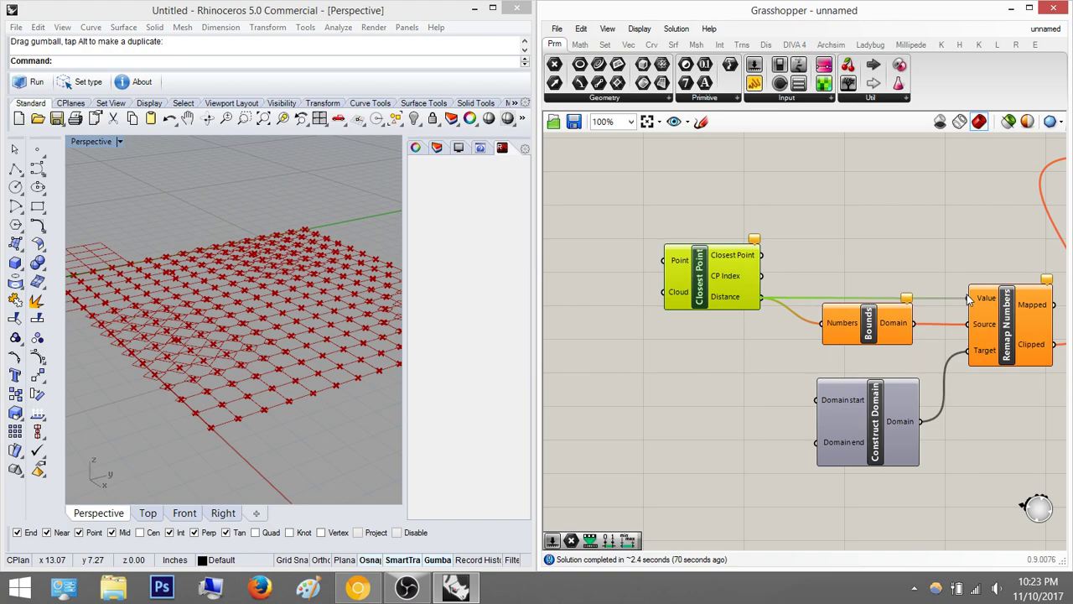
{"action": "left_click_drag", "start_coordinate": [700, 277], "coordinate": [752, 295]}
{"action": "right_click_drag", "start_coordinate": [733, 203], "coordinate": [777, 230]}
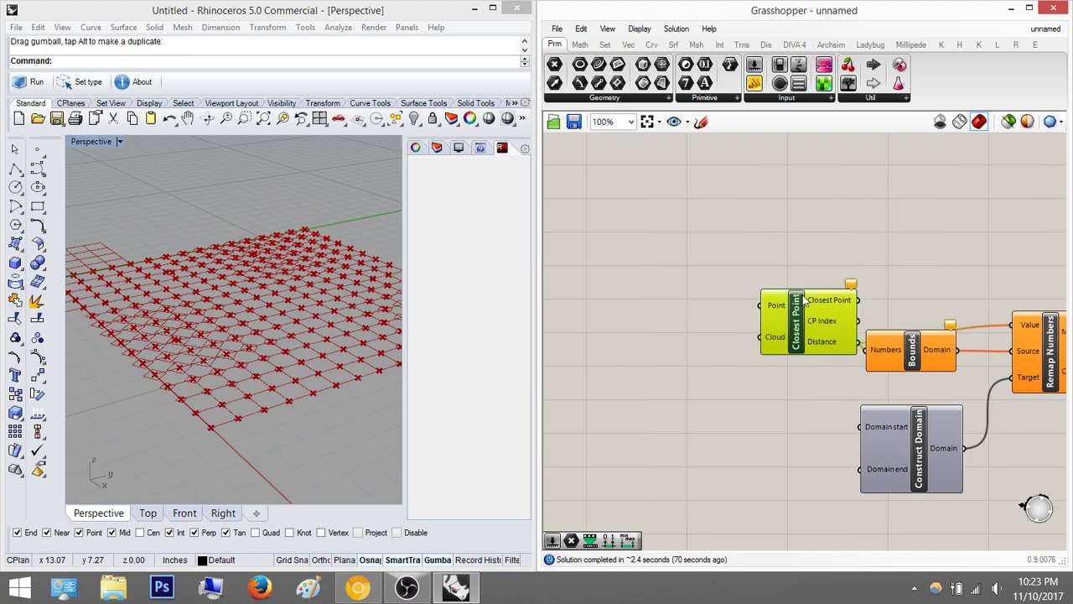
{"action": "left_click_drag", "start_coordinate": [803, 299], "coordinate": [760, 292]}
{"action": "right_click_drag", "start_coordinate": [729, 327], "coordinate": [821, 326]}
- Draw a wavy six-point interpolated curve in Rhino's Top view from the grid's lower-left corner to its upper-right area
{"action": "right_click_drag", "start_coordinate": [312, 275], "coordinate": [145, 429]}
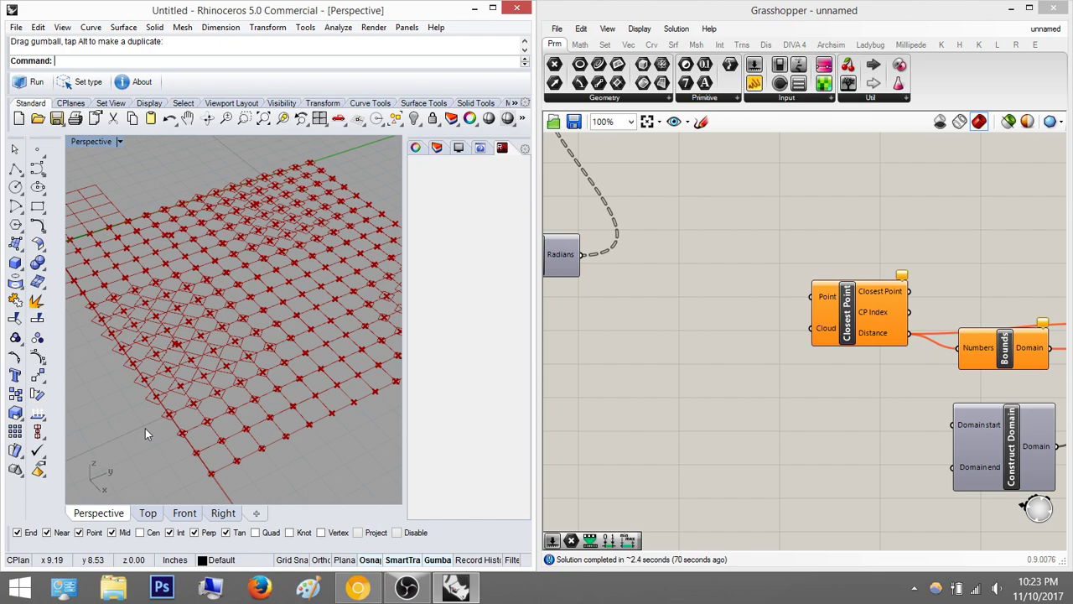
{"action": "left_click", "coordinate": [147, 513]}
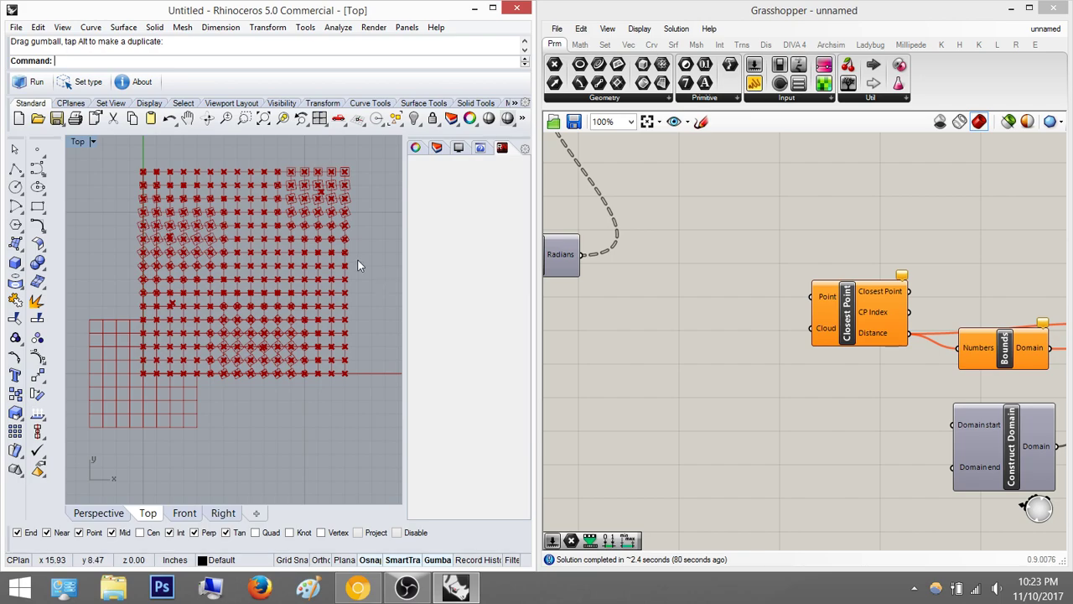
{"action": "type", "text": "InterpCrv"}
{"action": "key", "text": "Return"}
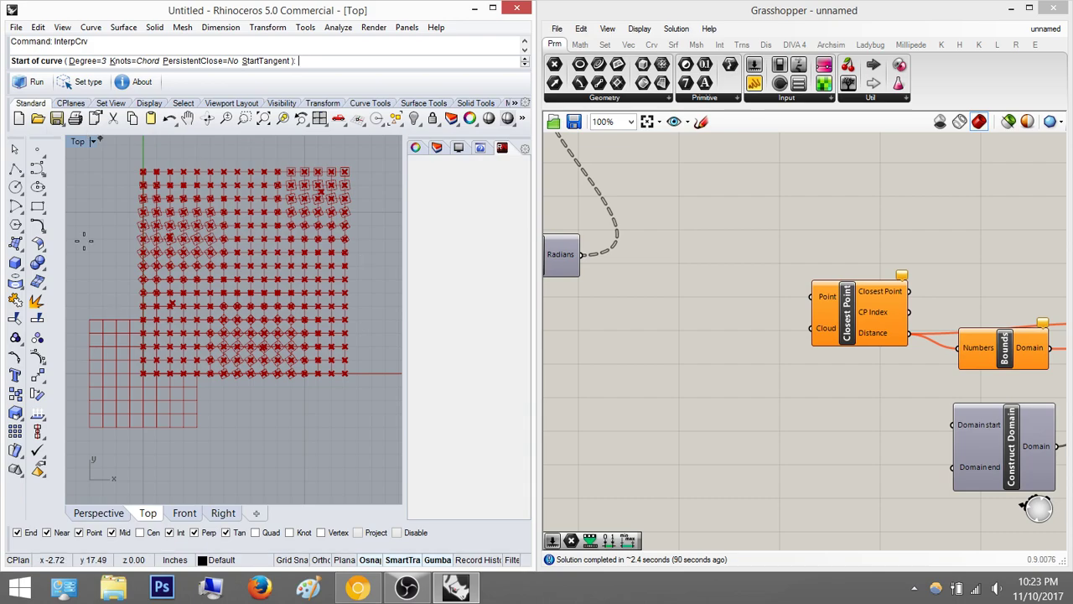
{"action": "left_click", "coordinate": [154, 360]}
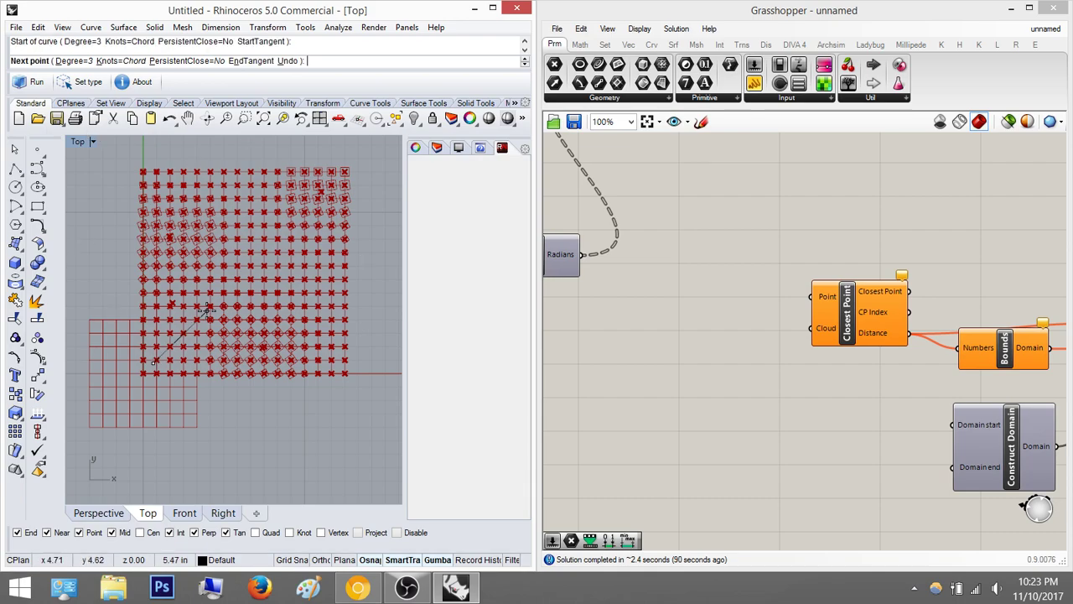
{"action": "left_click", "coordinate": [156, 301]}
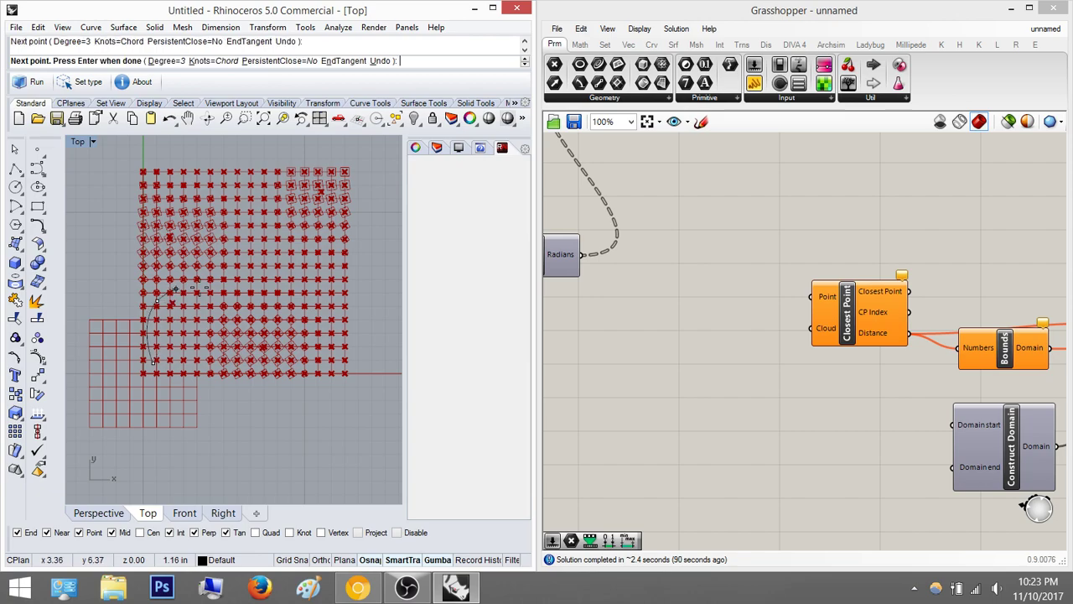
{"action": "left_click", "coordinate": [252, 293]}
{"action": "left_click", "coordinate": [285, 338]}
{"action": "left_click", "coordinate": [312, 238]}
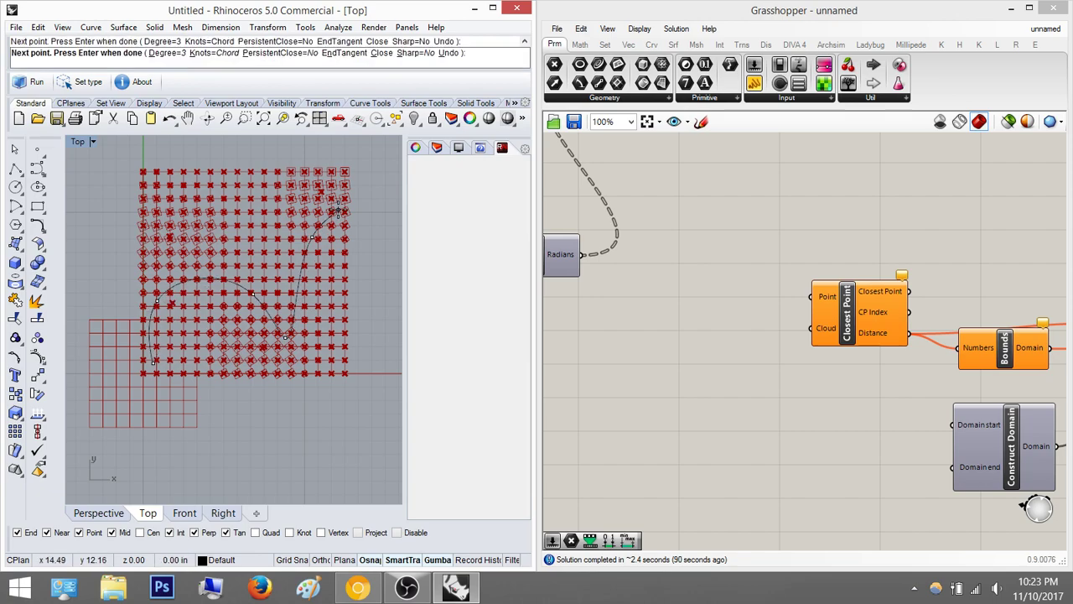
{"action": "left_click", "coordinate": [338, 209]}
{"action": "key", "text": "Return"}
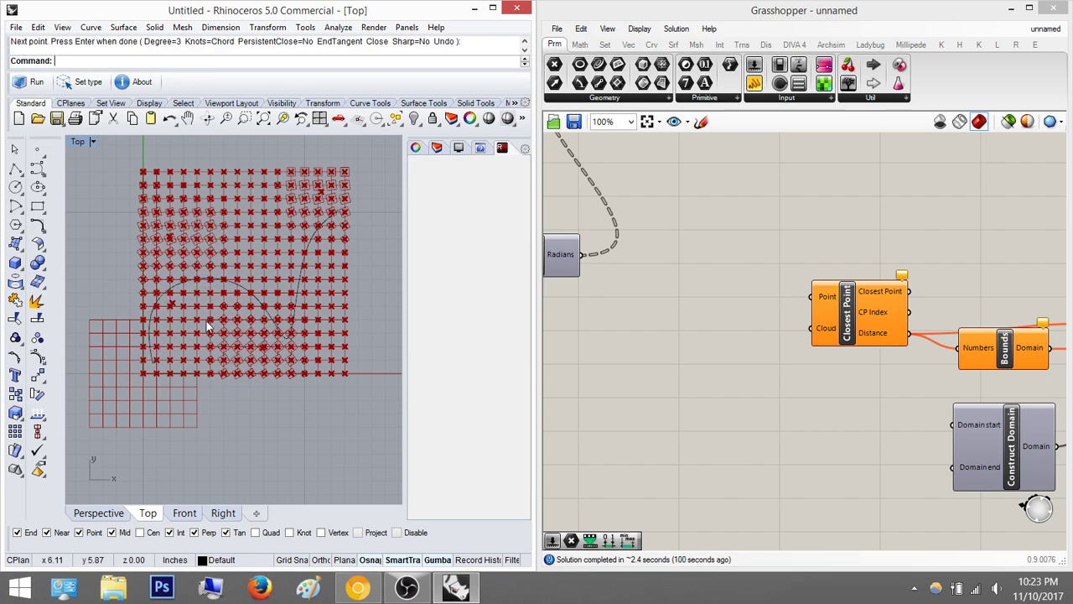
- Add a Curve parameter to the Grasshopper canvas left of the new Closest Point component
{"action": "double_click", "coordinate": [675, 345]}
{"action": "type", "text": "curve"}
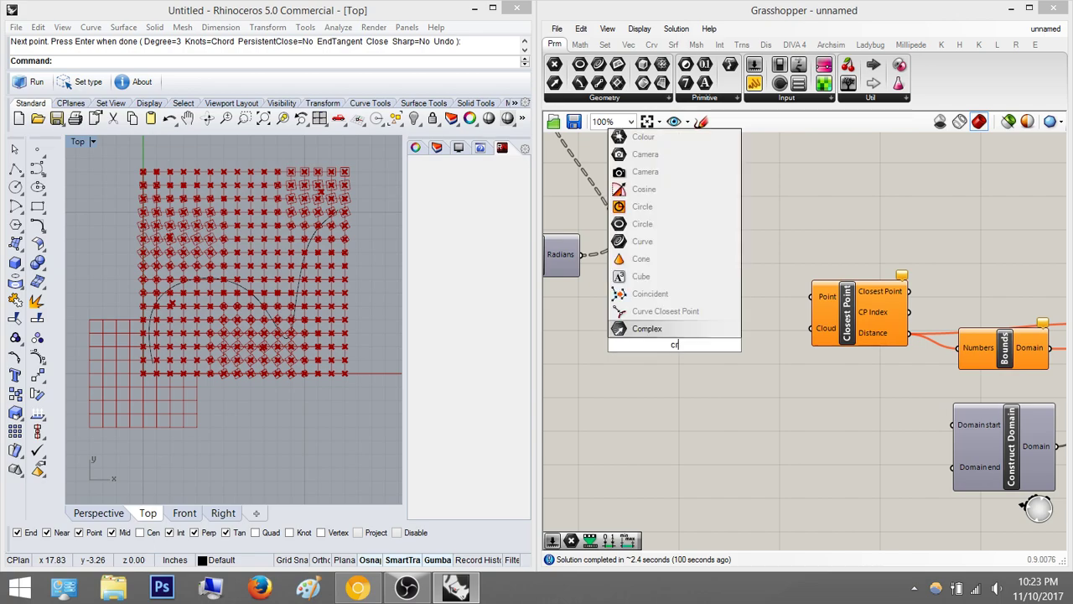
{"action": "key", "text": "Return"}
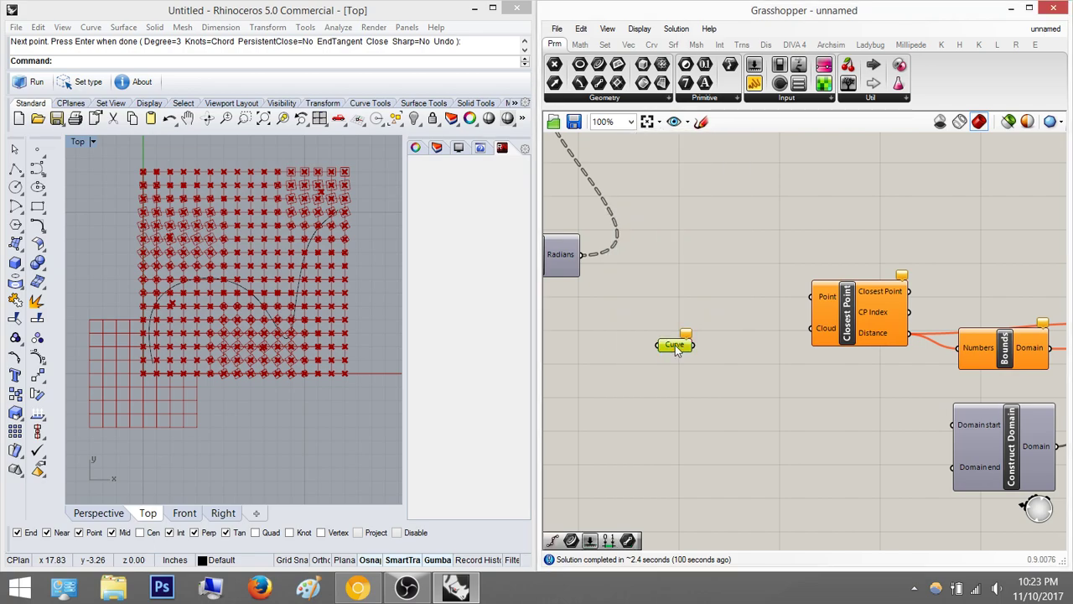
- Reference the wavy Rhino curve in the Curve parameter as a single curve
{"action": "right_click", "coordinate": [677, 350]}
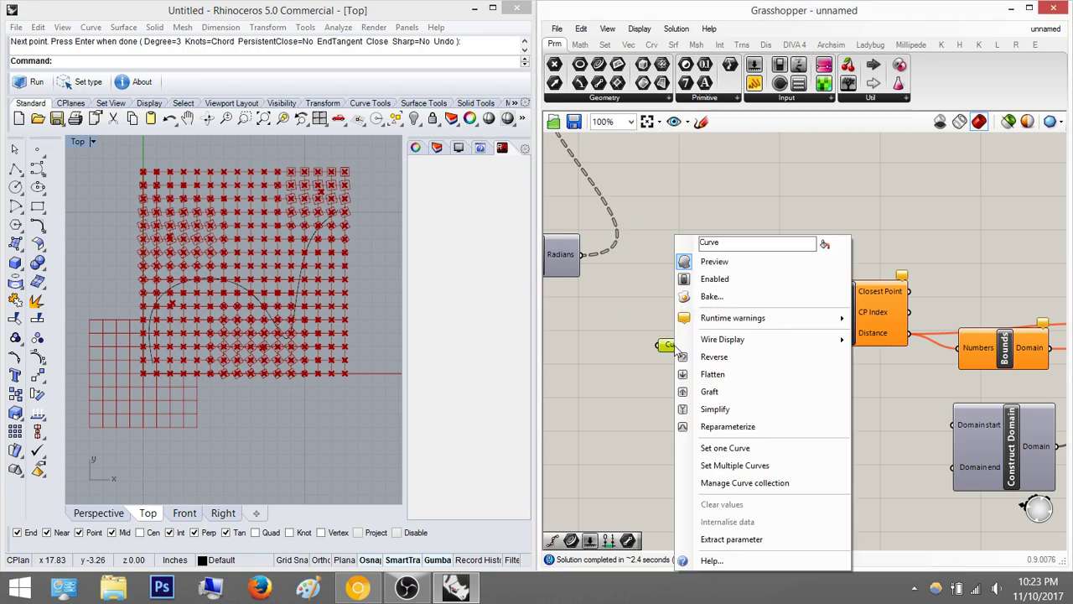
{"action": "left_click", "coordinate": [738, 450]}
{"action": "left_click", "coordinate": [239, 290]}
- Add a Divide Curve component beside the Curve parameter and connect the parameter to its Curve input
{"action": "right_click_drag", "start_coordinate": [651, 373], "coordinate": [620, 384]}
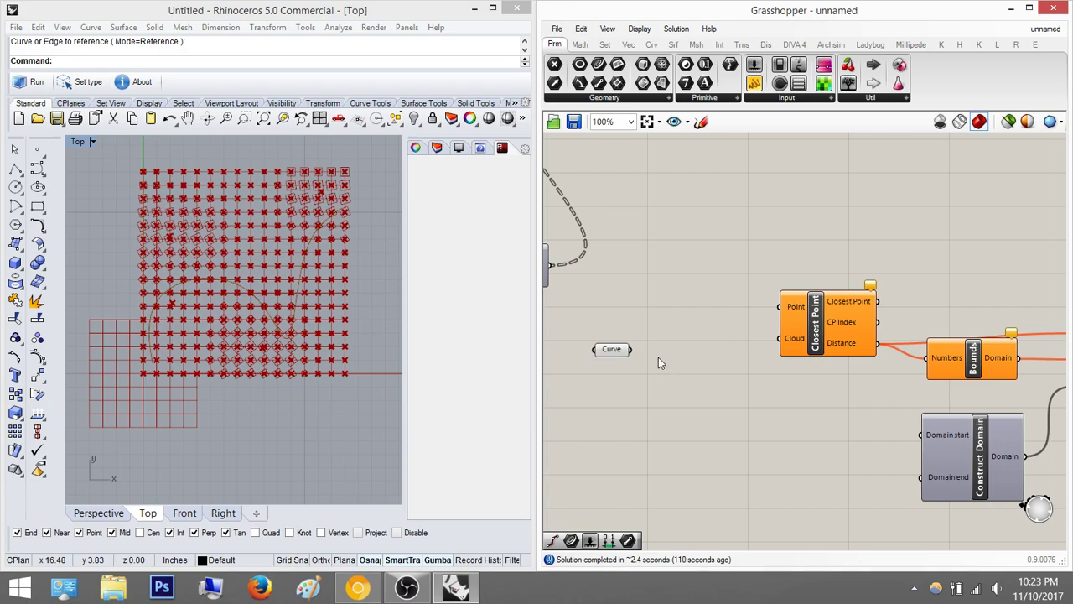
{"action": "double_click", "coordinate": [659, 357]}
{"action": "type", "text": "divi"}
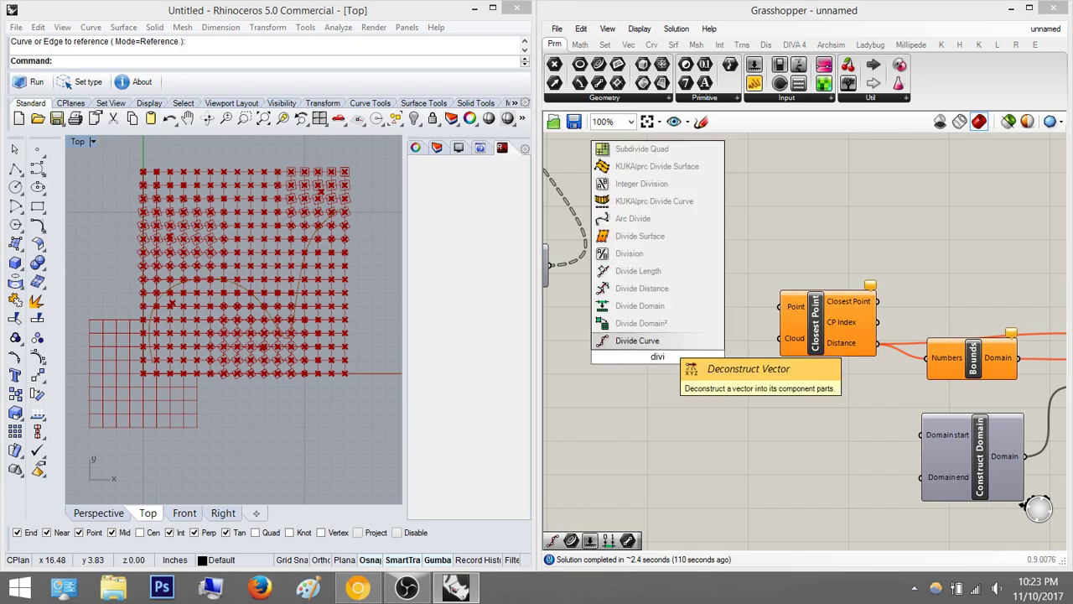
{"action": "left_click", "coordinate": [661, 342]}
{"action": "left_click_drag", "start_coordinate": [661, 339], "coordinate": [693, 339]}
{"action": "left_click_drag", "start_coordinate": [611, 351], "coordinate": [669, 336]}
- Add a number slider set to 20 and connect it to Divide Curve's Count input
{"action": "double_click", "coordinate": [662, 407]}
{"action": "type", "text": "0"}
{"action": "key", "text": "Return"}
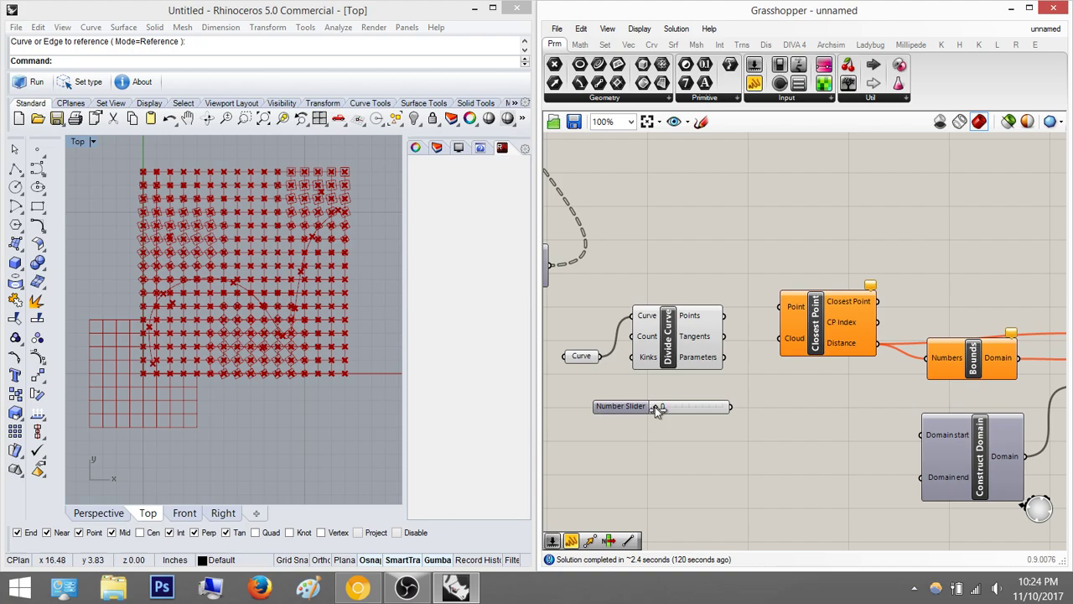
{"action": "left_click_drag", "start_coordinate": [647, 412], "coordinate": [555, 411]}
{"action": "left_click_drag", "start_coordinate": [639, 405], "coordinate": [631, 336]}
- Reposition the Count slider and the Curve parameter farther to the left of Divide Curve
{"action": "left_click", "coordinate": [732, 417]}
{"action": "right_click_drag", "start_coordinate": [676, 382], "coordinate": [659, 392]}
{"action": "scroll", "coordinate": [661, 393], "scroll_direction": "up", "scroll_amount": 4}
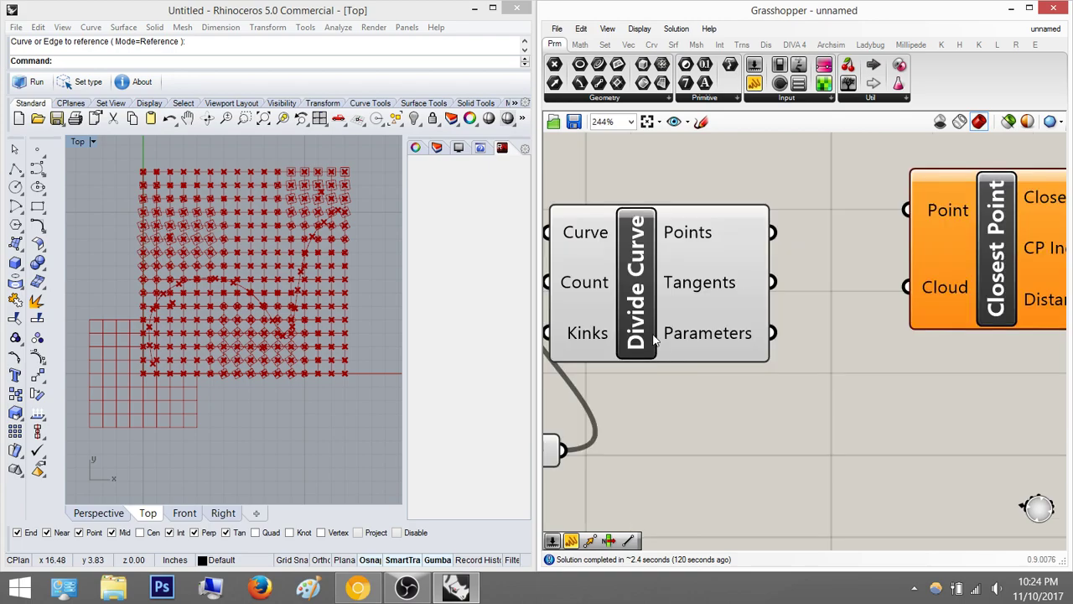
{"action": "left_click", "coordinate": [655, 342]}
{"action": "scroll", "coordinate": [657, 343], "scroll_direction": "down", "scroll_amount": 4}
{"action": "right_click_drag", "start_coordinate": [577, 386], "coordinate": [683, 396]}
{"action": "left_click_drag", "start_coordinate": [710, 403], "coordinate": [648, 400]}
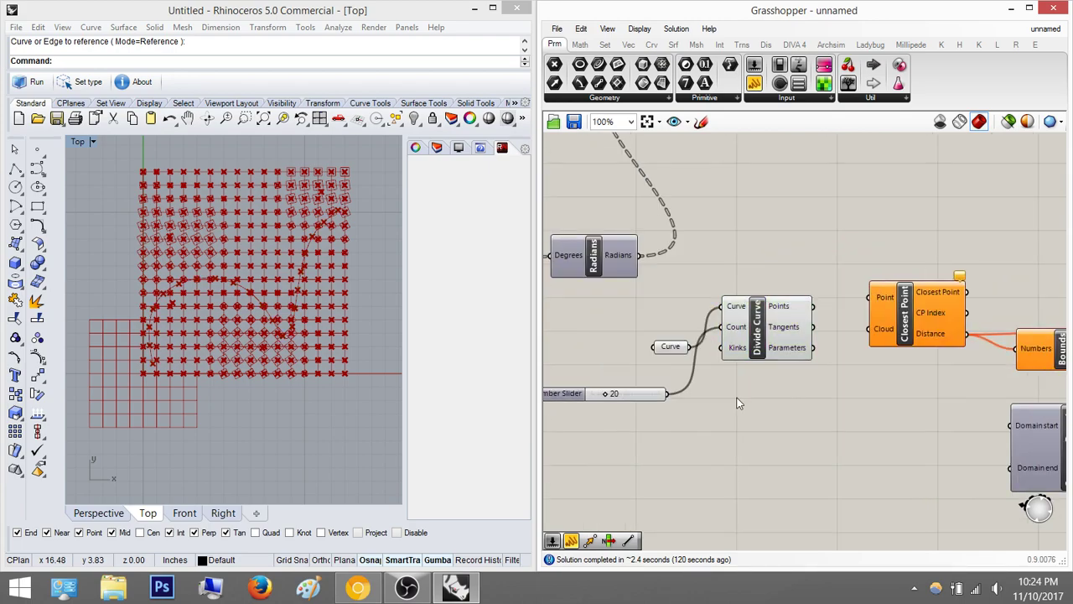
{"action": "left_click_drag", "start_coordinate": [671, 348], "coordinate": [632, 312]}
{"action": "left_click", "coordinate": [681, 328]}
{"action": "right_click_drag", "start_coordinate": [681, 328], "coordinate": [668, 333]}
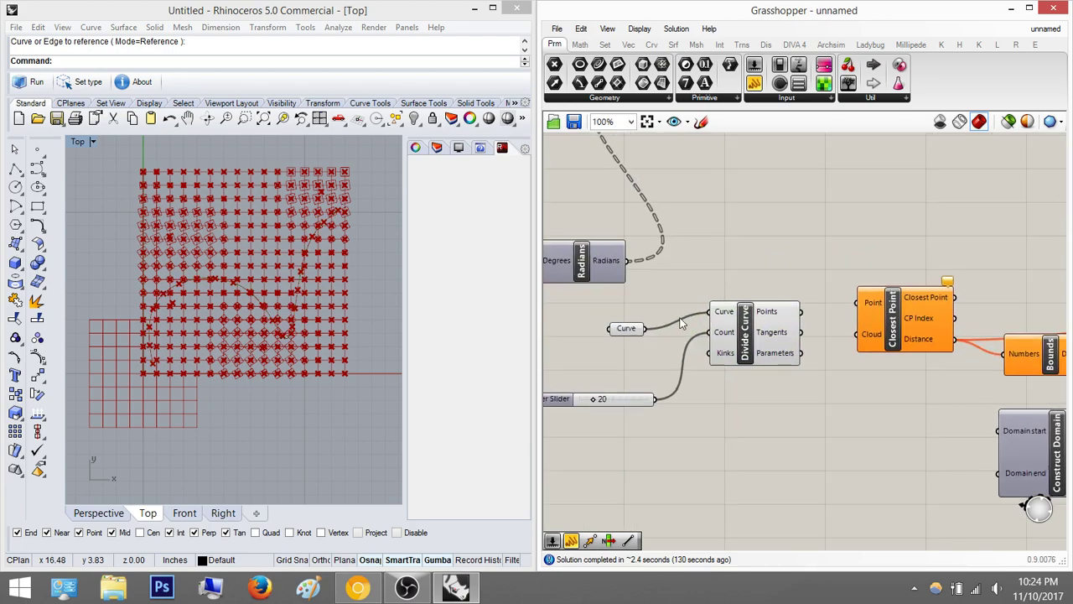
- Connect Divide Curve's Points to Closest Point's Cloud input and the source grid points to its Point input
{"action": "scroll", "coordinate": [725, 315], "scroll_direction": "up", "scroll_amount": 2}
{"action": "right_click_drag", "start_coordinate": [754, 335], "coordinate": [737, 347]}
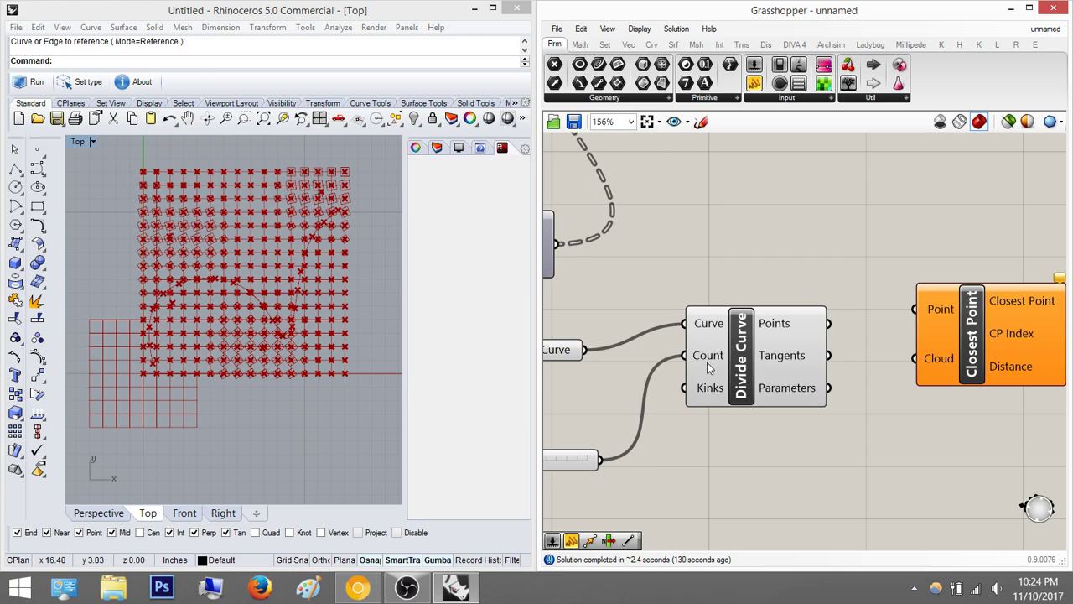
{"action": "right_click_drag", "start_coordinate": [711, 369], "coordinate": [763, 359]}
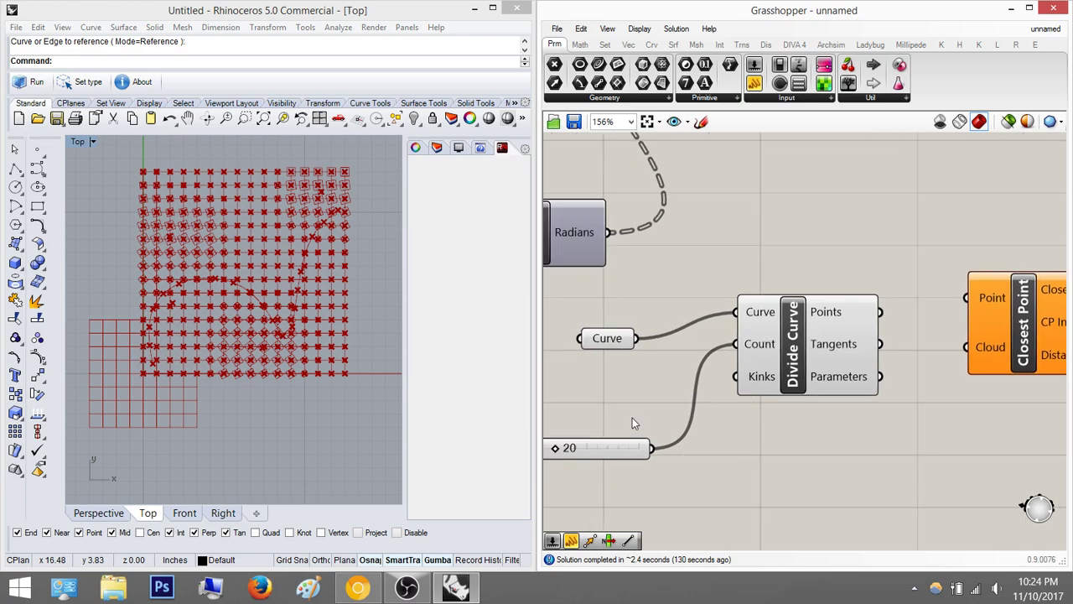
{"action": "right_click_drag", "start_coordinate": [837, 326], "coordinate": [719, 336]}
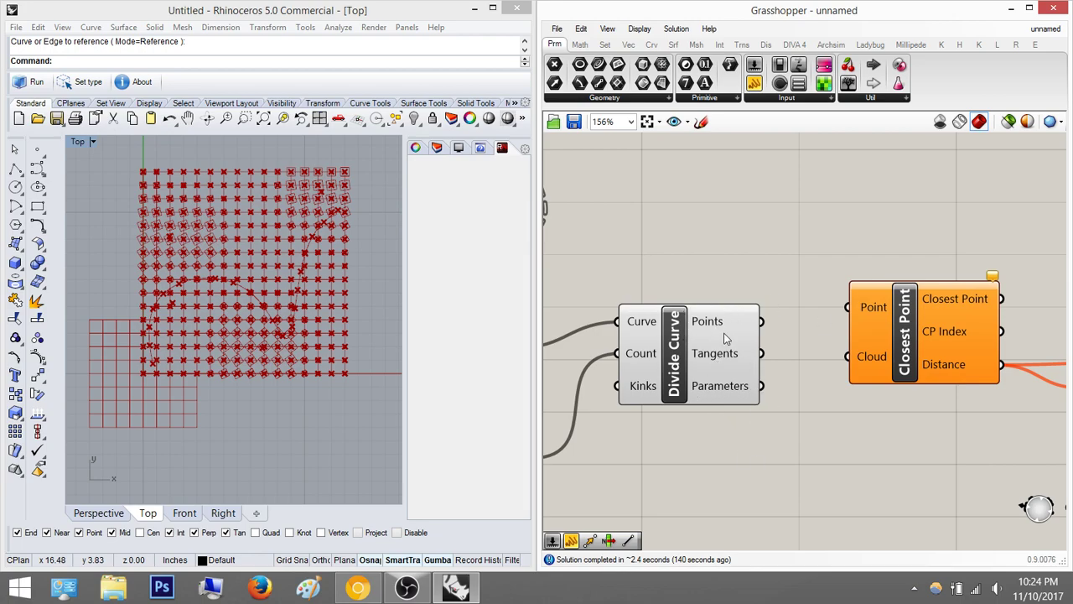
{"action": "left_click_drag", "start_coordinate": [761, 322], "coordinate": [847, 356]}
{"action": "left_click_drag", "start_coordinate": [848, 307], "coordinate": [804, 295]}
{"action": "scroll", "coordinate": [804, 296], "scroll_direction": "down", "scroll_amount": 10}
{"action": "scroll", "coordinate": [624, 281], "scroll_direction": "up", "scroll_amount": 8}
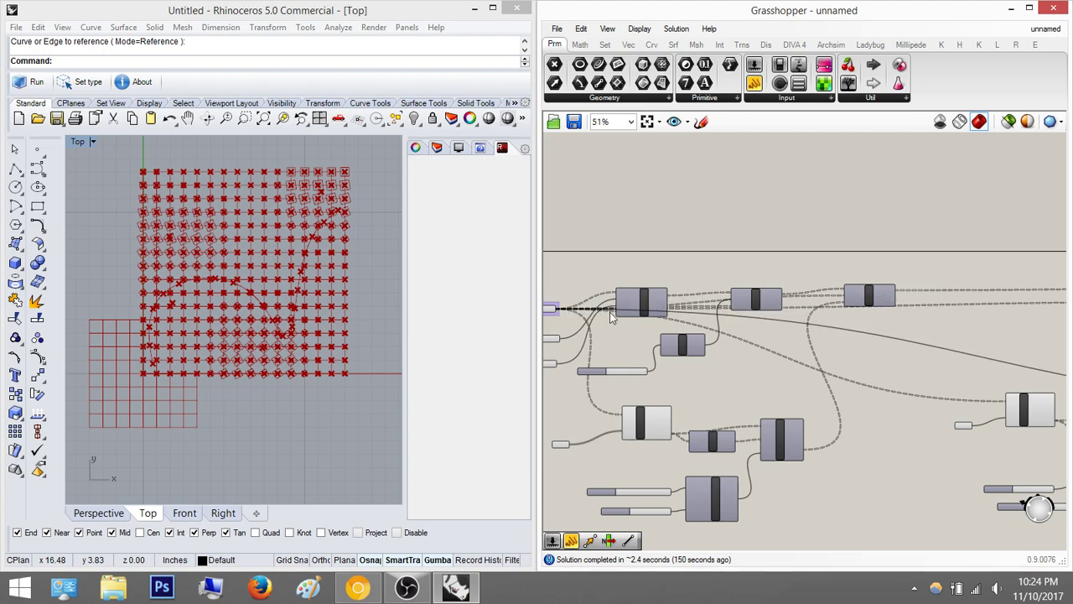
{"action": "left_click", "coordinate": [801, 325]}
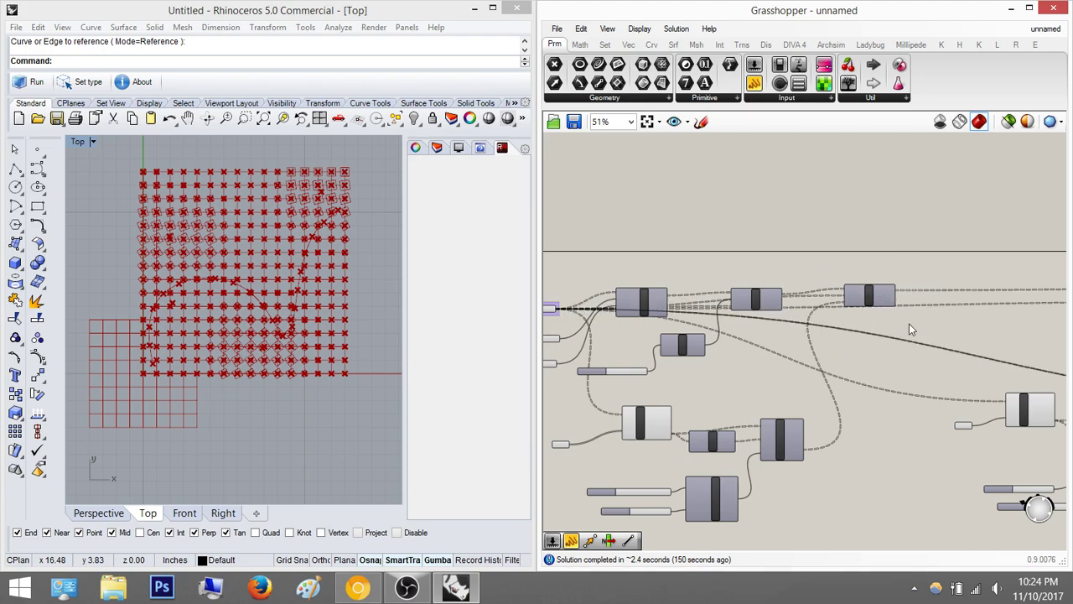
- Examine the Extrude component and the extruded blocks around the attractor curve in Rhino's Perspective view
{"action": "right_click_drag", "start_coordinate": [1045, 357], "coordinate": [872, 354]}
{"action": "right_click_drag", "start_coordinate": [983, 363], "coordinate": [789, 356]}
{"action": "scroll", "coordinate": [654, 406], "scroll_direction": "up", "scroll_amount": 2}
{"action": "scroll", "coordinate": [633, 417], "scroll_direction": "down", "scroll_amount": 8}
{"action": "scroll", "coordinate": [864, 352], "scroll_direction": "up", "scroll_amount": 8}
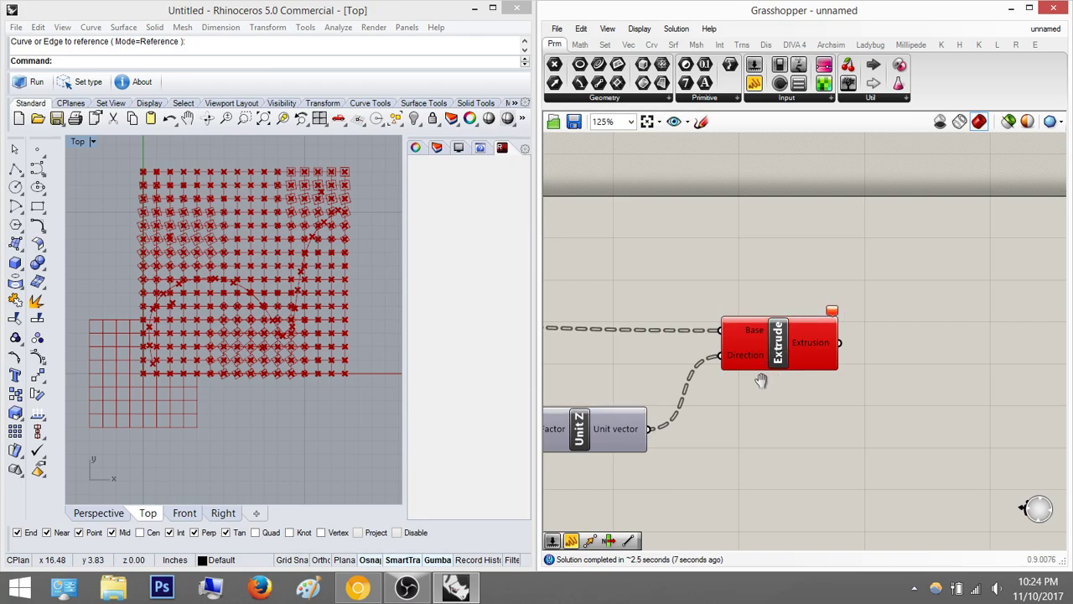
{"action": "right_click_drag", "start_coordinate": [761, 380], "coordinate": [843, 302]}
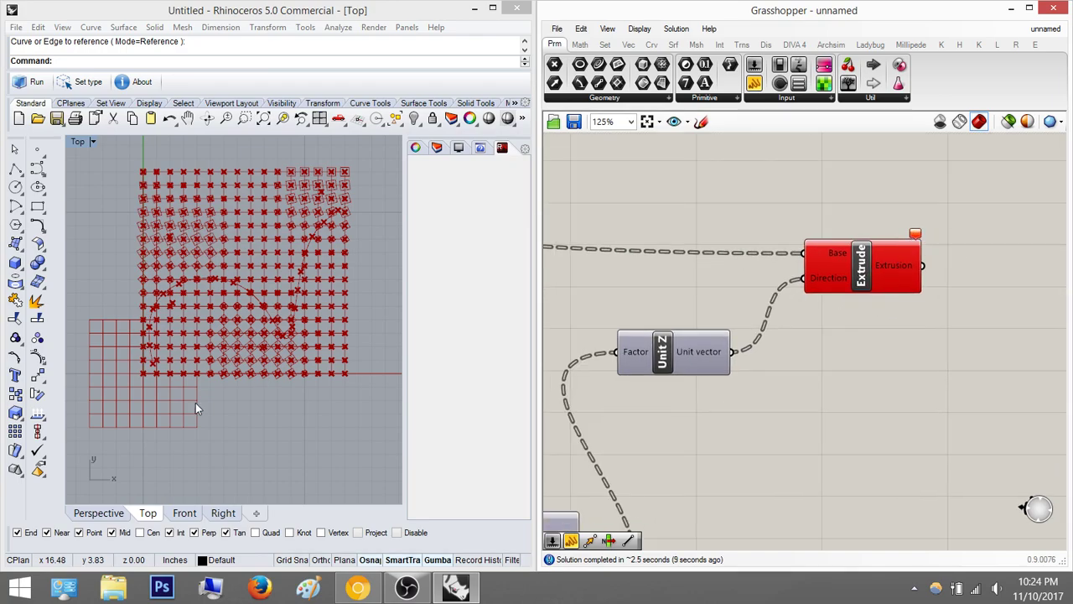
{"action": "left_click", "coordinate": [98, 512]}
{"action": "right_click_drag", "start_coordinate": [150, 458], "coordinate": [286, 318]}
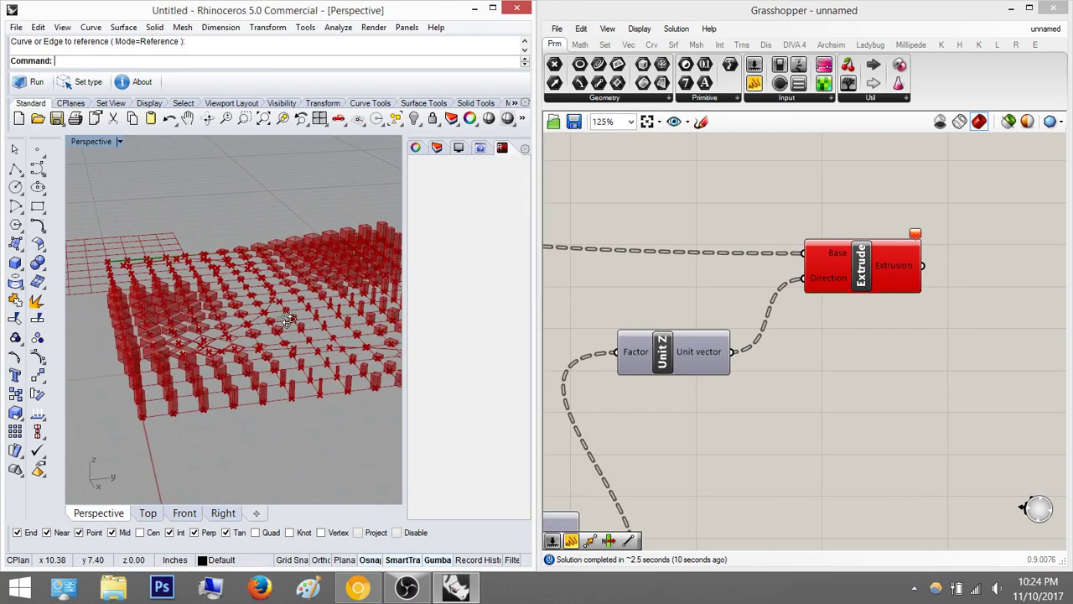
{"action": "scroll", "coordinate": [286, 319], "scroll_direction": "up", "scroll_amount": 6}
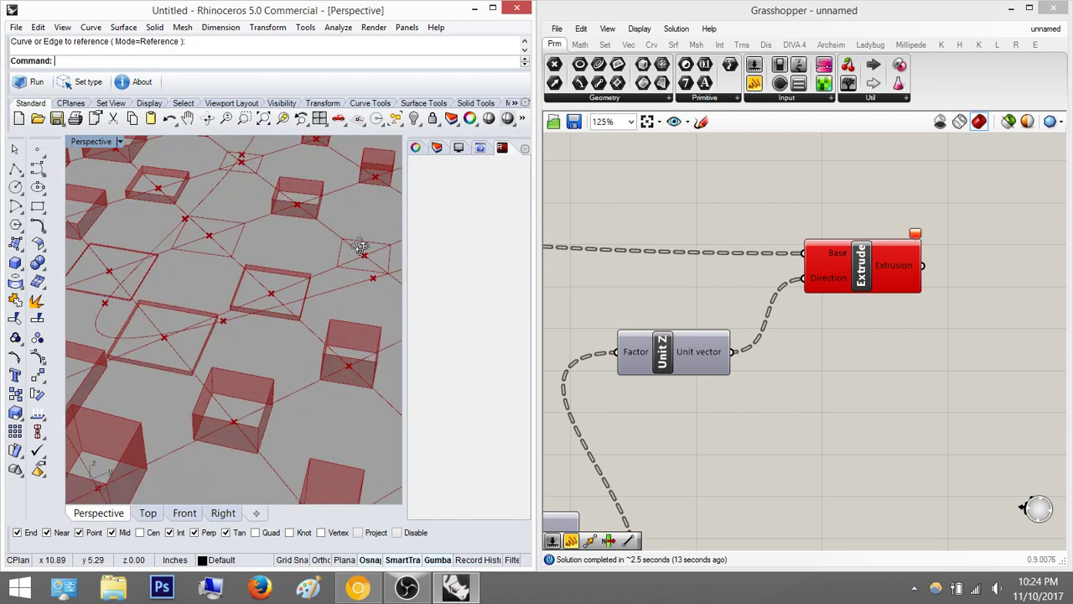
{"action": "right_click_drag", "start_coordinate": [360, 246], "coordinate": [357, 270]}
- Add a number slider set to 0.1 and connect it to Domain start of the extrusion heights' Construct Domain
{"action": "right_click_drag", "start_coordinate": [811, 287], "coordinate": [995, 161]}
{"action": "scroll", "coordinate": [713, 409], "scroll_direction": "down", "scroll_amount": 3}
{"action": "scroll", "coordinate": [713, 409], "scroll_direction": "down", "scroll_amount": 1}
{"action": "scroll", "coordinate": [714, 383], "scroll_direction": "up", "scroll_amount": 4}
{"action": "right_click_drag", "start_coordinate": [792, 295], "coordinate": [769, 346]}
{"action": "double_click", "coordinate": [769, 346]}
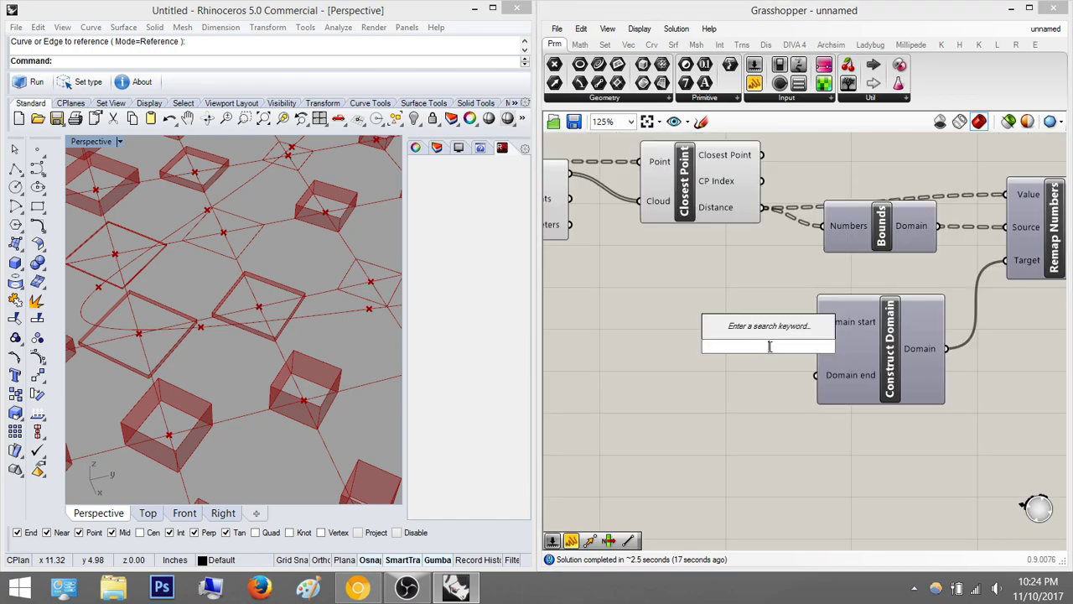
{"action": "type", "text": "0.1"}
{"action": "key", "text": "Return"}
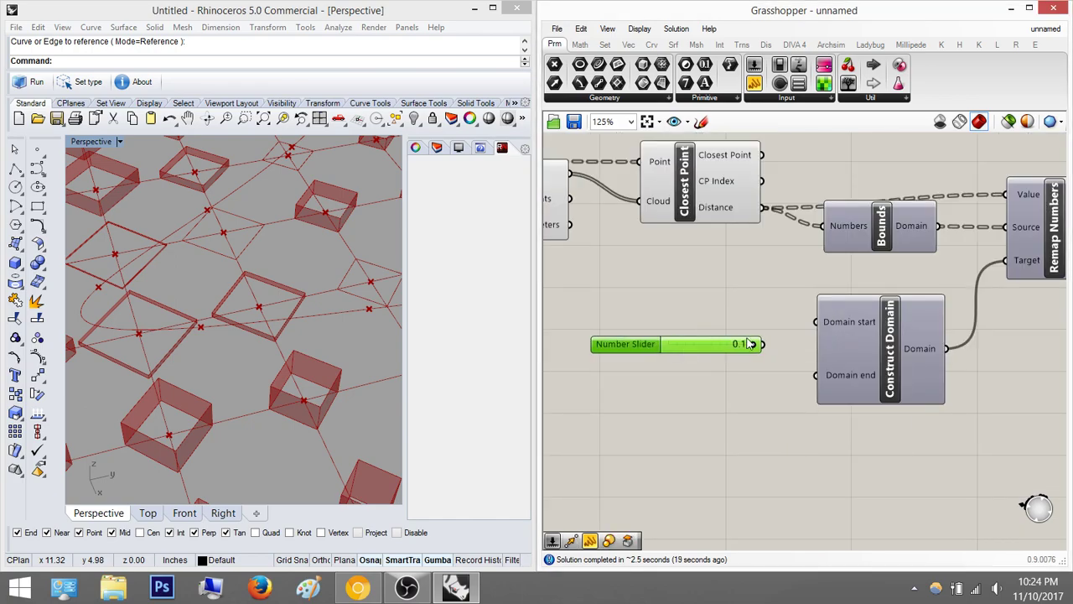
{"action": "left_click_drag", "start_coordinate": [761, 344], "coordinate": [815, 325]}
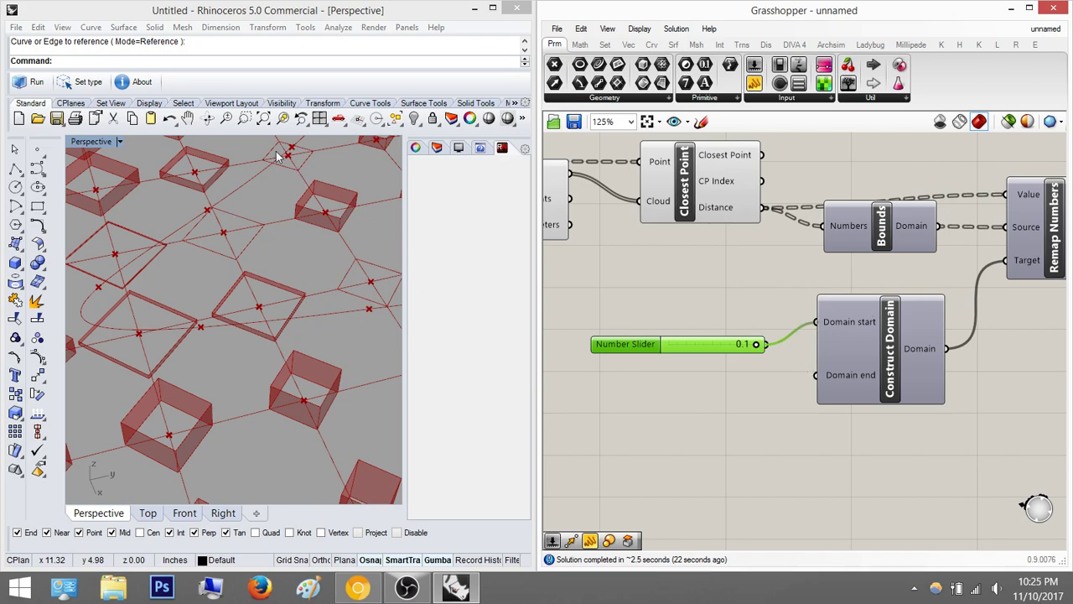
- Inspect the Remap Numbers and Extrude part of the definition and the open extruded blocks in the Perspective view
{"action": "scroll", "coordinate": [880, 378], "scroll_direction": "down", "scroll_amount": 3}
{"action": "scroll", "coordinate": [1058, 294], "scroll_direction": "up", "scroll_amount": 2}
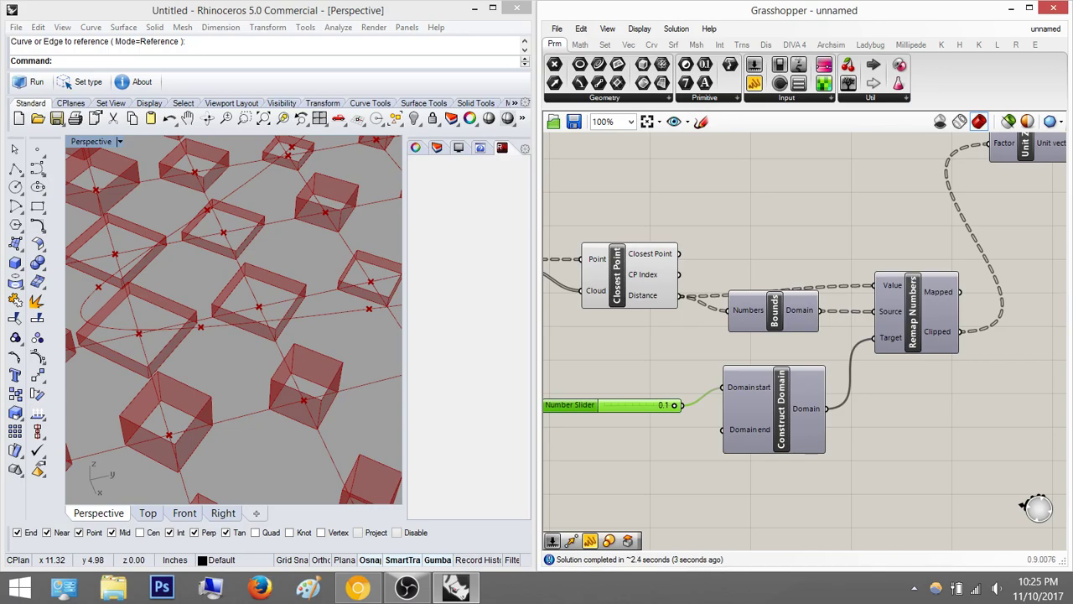
{"action": "scroll", "coordinate": [847, 371], "scroll_direction": "down", "scroll_amount": 4}
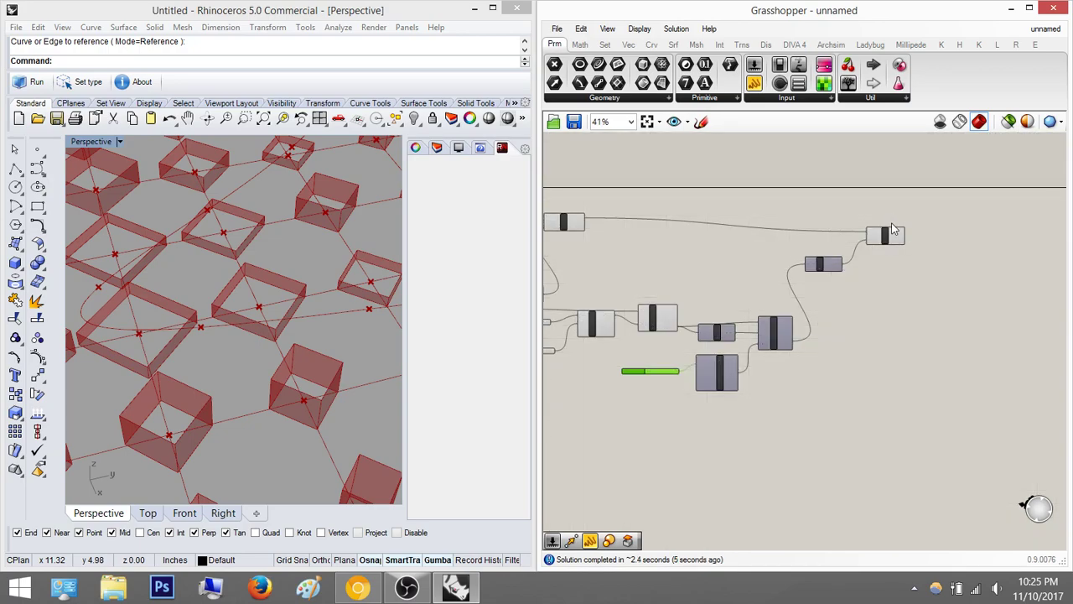
{"action": "scroll", "coordinate": [894, 230], "scroll_direction": "up", "scroll_amount": 5}
{"action": "right_click_drag", "start_coordinate": [558, 428], "coordinate": [703, 349]}
{"action": "scroll", "coordinate": [805, 331], "scroll_direction": "down", "scroll_amount": 3}
{"action": "right_click_drag", "start_coordinate": [235, 339], "coordinate": [281, 291]}
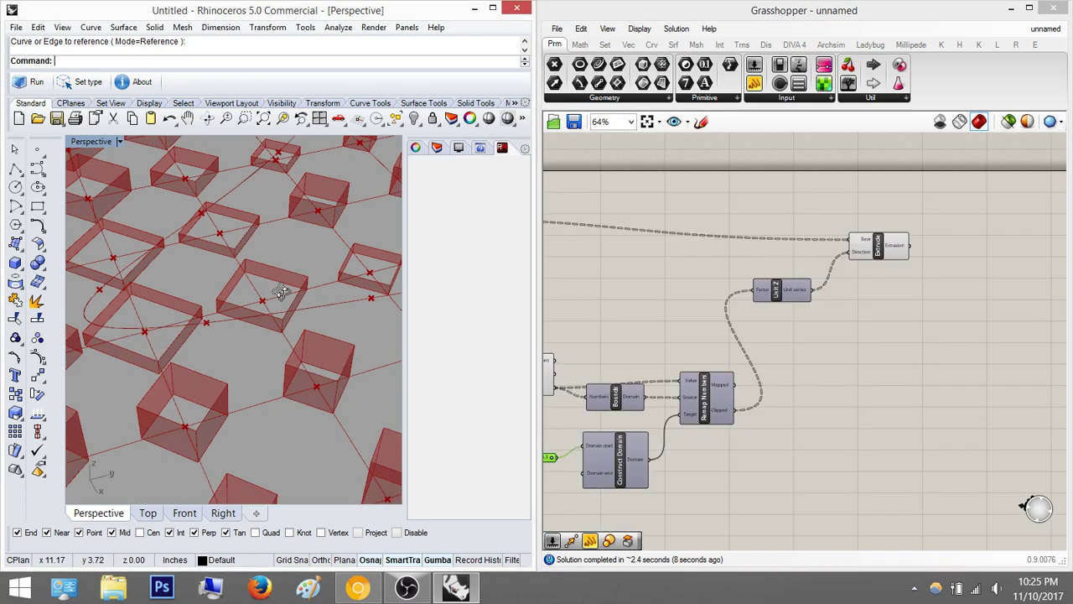
{"action": "scroll", "coordinate": [281, 291], "scroll_direction": "down", "scroll_amount": 6}
{"action": "right_click_drag", "start_coordinate": [287, 333], "coordinate": [196, 364]}
{"action": "scroll", "coordinate": [212, 325], "scroll_direction": "up", "scroll_amount": 8}
{"action": "right_click_drag", "start_coordinate": [928, 290], "coordinate": [858, 304]}
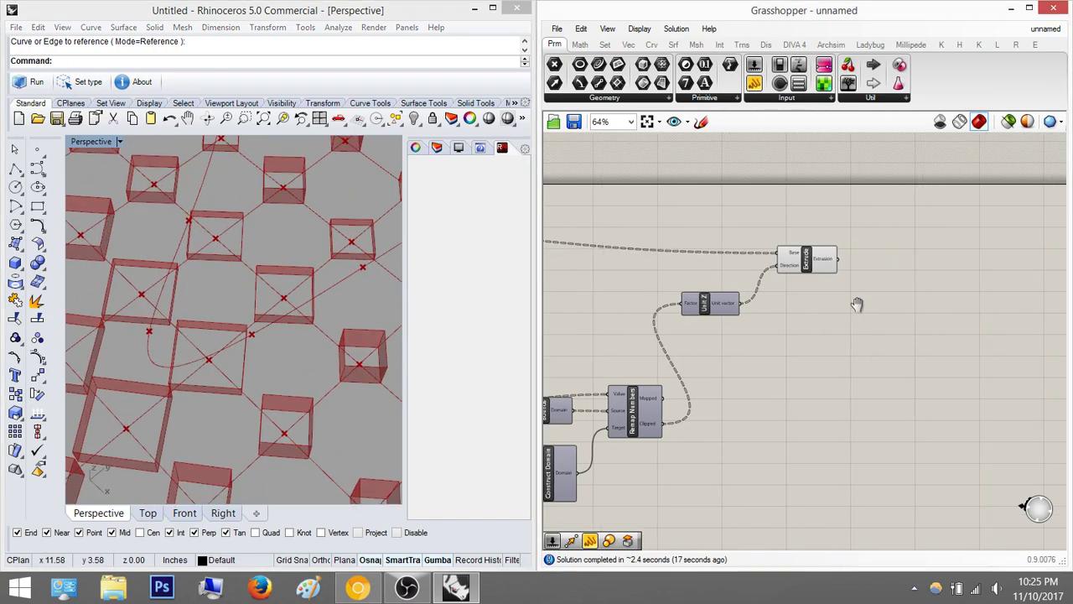
- Add a Cap Holes component after Extrude and connect Extrusion to its Brep input
{"action": "double_click", "coordinate": [909, 252]}
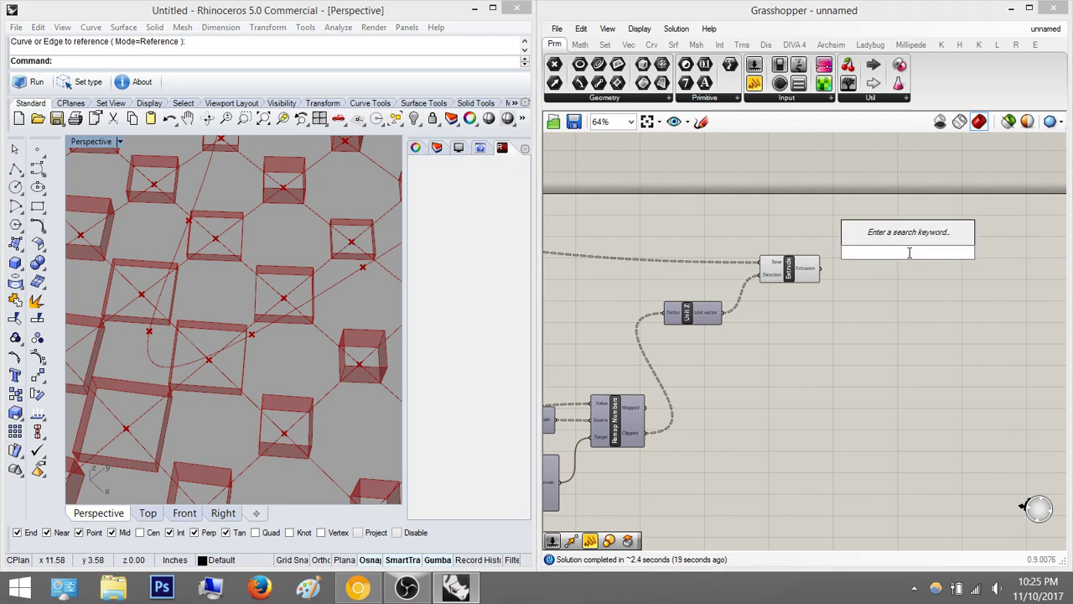
{"action": "type", "text": "cap hole"}
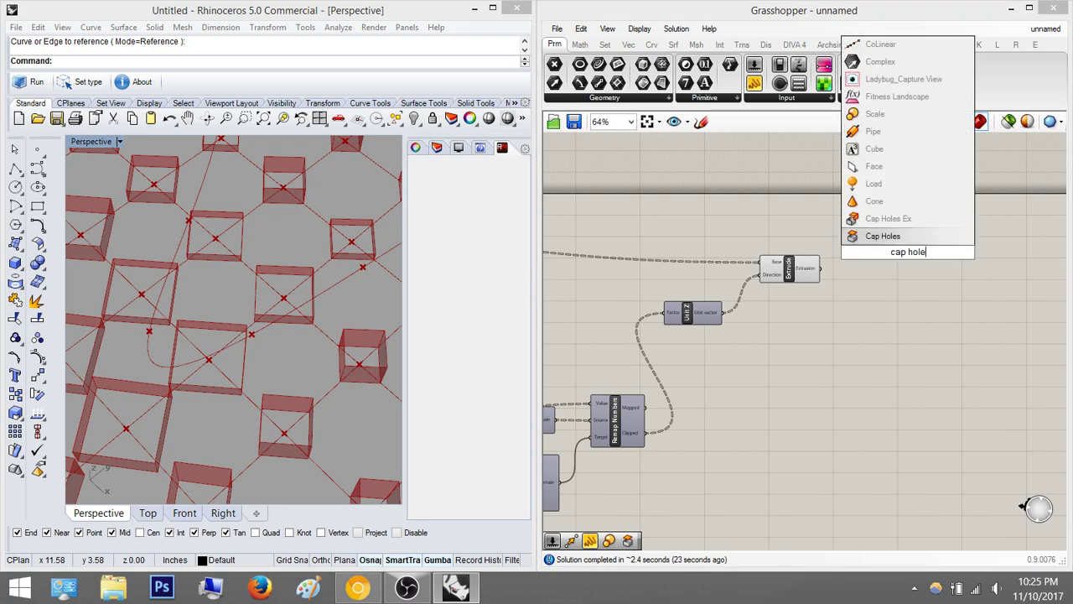
{"action": "key", "text": "Return"}
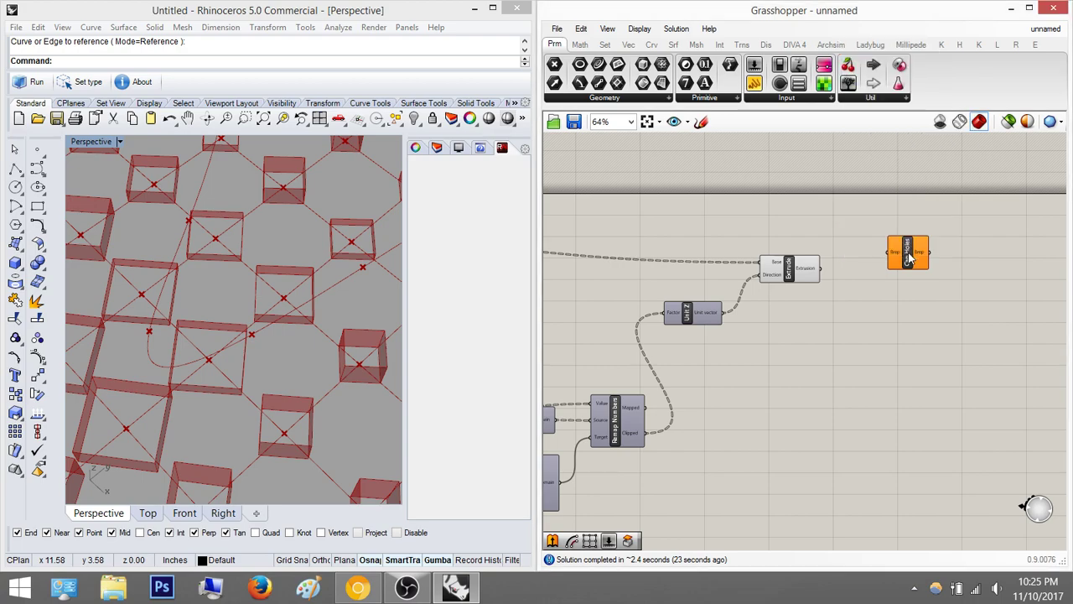
{"action": "scroll", "coordinate": [889, 258], "scroll_direction": "up", "scroll_amount": 2}
{"action": "left_click_drag", "start_coordinate": [862, 256], "coordinate": [775, 290]}
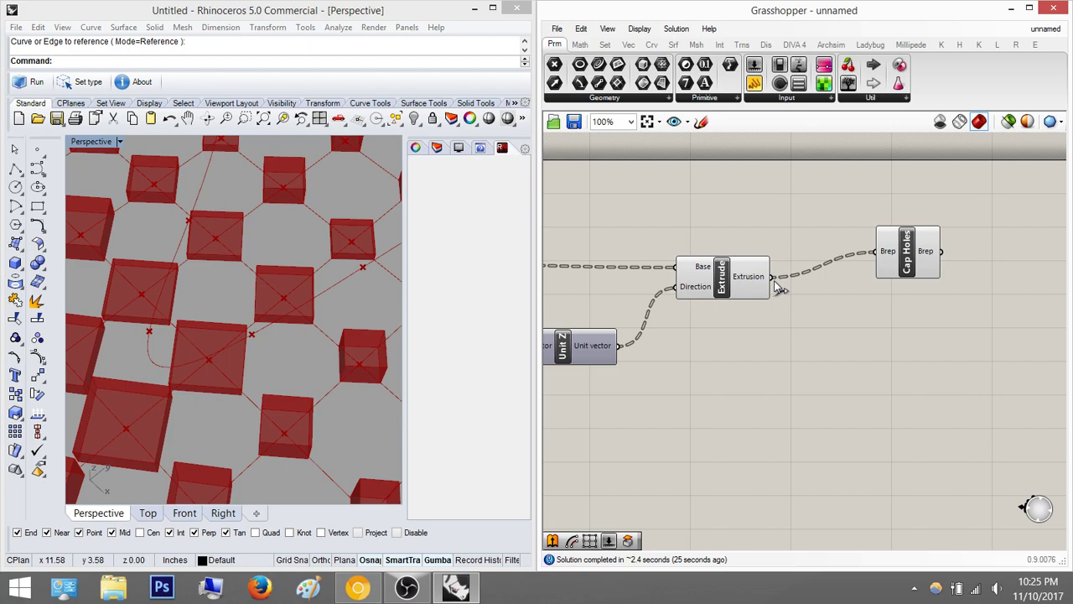
- Bake the capped blocks from the Cap Holes component into Rhino
{"action": "scroll", "coordinate": [239, 360], "scroll_direction": "down", "scroll_amount": 8}
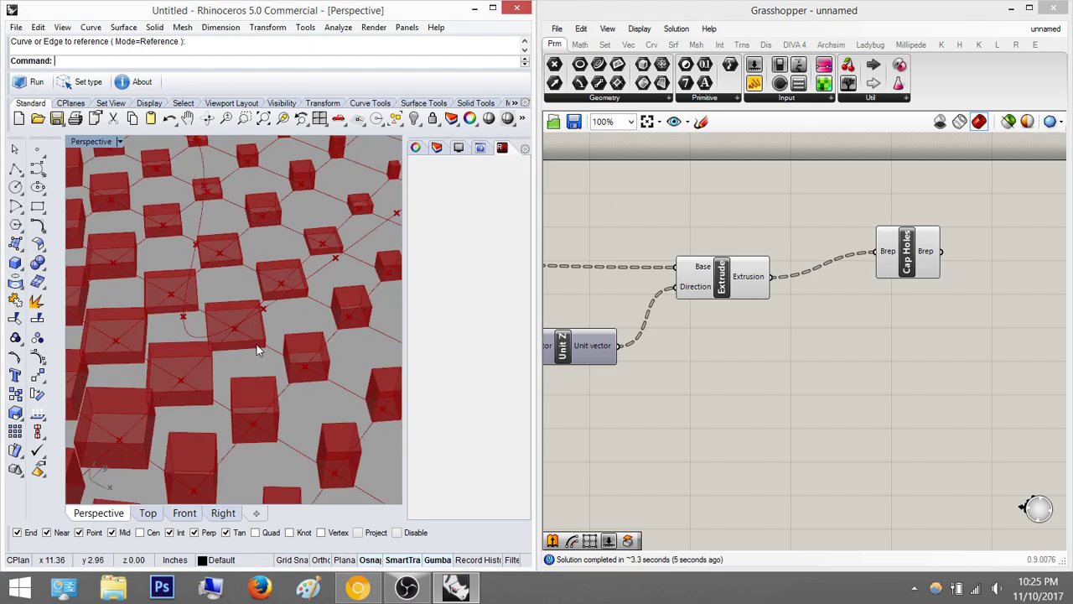
{"action": "right_click_drag", "start_coordinate": [229, 340], "coordinate": [285, 367]}
{"action": "scroll", "coordinate": [179, 345], "scroll_direction": "up", "scroll_amount": 8}
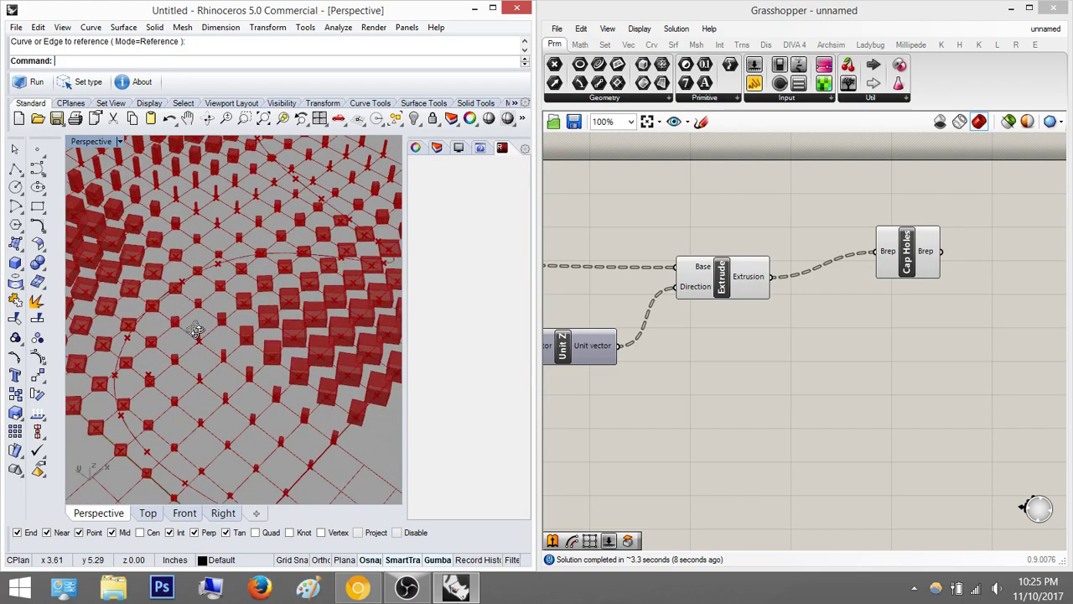
{"action": "scroll", "coordinate": [179, 343], "scroll_direction": "down", "scroll_amount": 5}
{"action": "right_click_drag", "start_coordinate": [141, 295], "coordinate": [201, 281]}
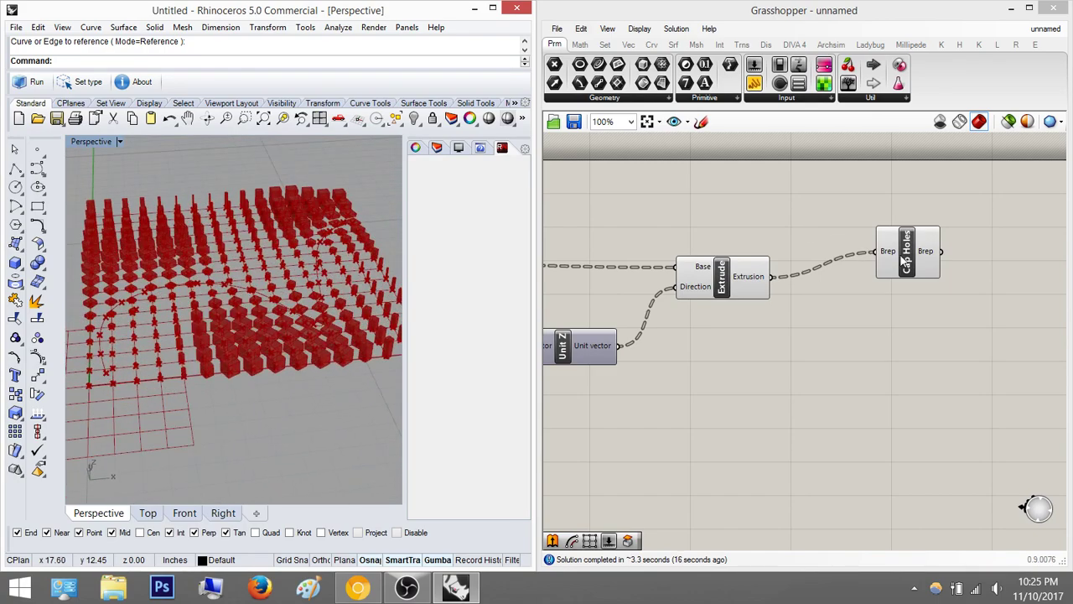
{"action": "left_click", "coordinate": [904, 260]}
{"action": "right_click", "coordinate": [901, 262]}
{"action": "left_click", "coordinate": [923, 317]}
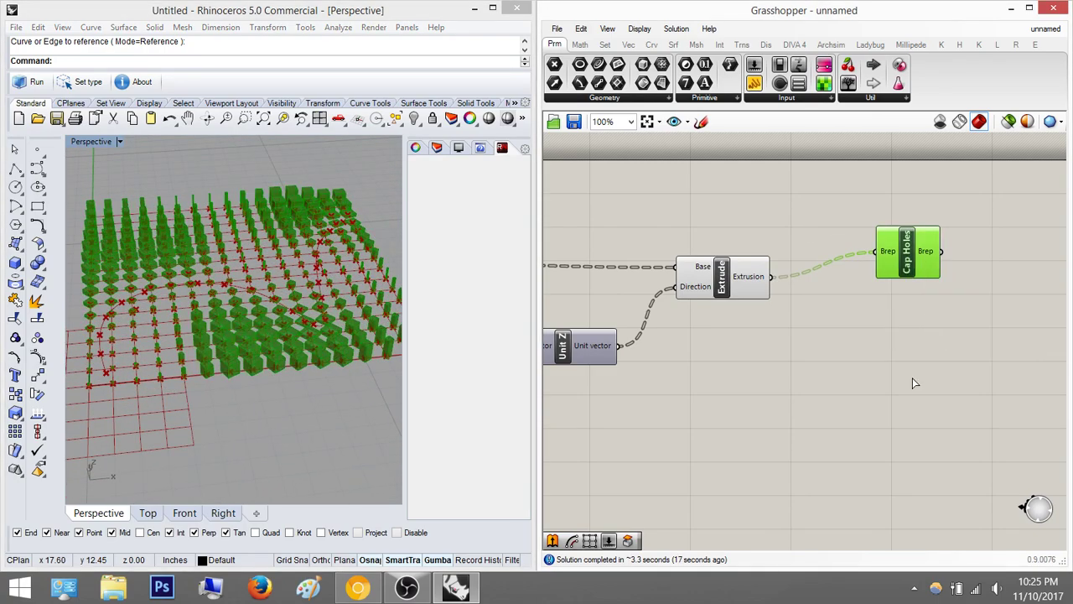
{"action": "left_click", "coordinate": [959, 442]}
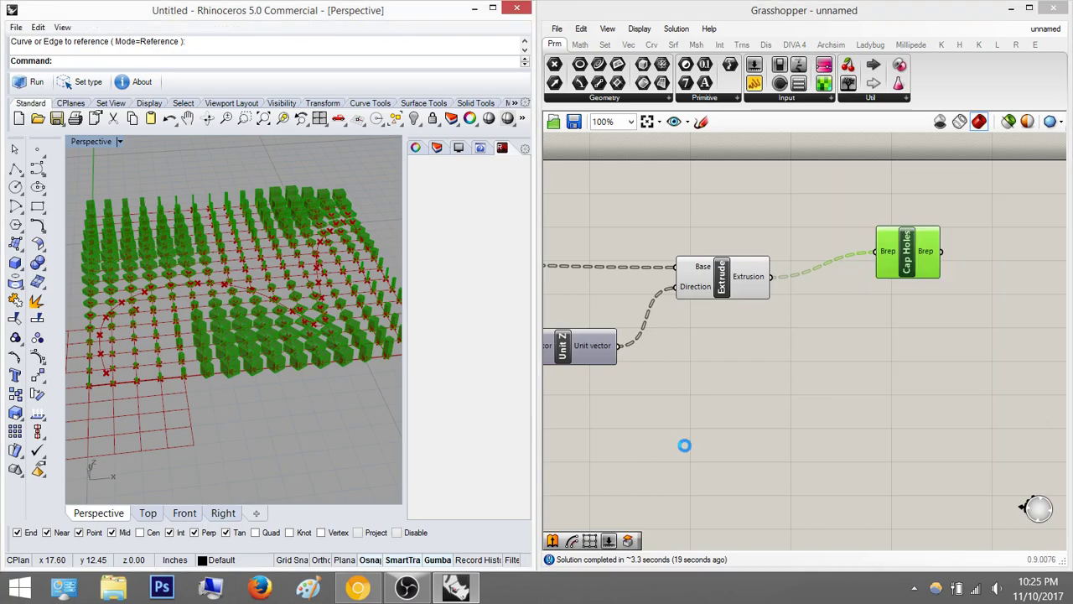
- Switch Rhino's Perspective viewport to a shaded display mode
{"action": "right_click_drag", "start_coordinate": [321, 252], "coordinate": [113, 146]}
{"action": "left_click", "coordinate": [121, 142]}
{"action": "left_click", "coordinate": [147, 175]}
- Select the baked blocks, move them along the X axis away from the Grasshopper preview, and deselect them
{"action": "left_click_drag", "start_coordinate": [327, 304], "coordinate": [319, 349]}
{"action": "right_click_drag", "start_coordinate": [320, 349], "coordinate": [149, 281], "text": "shift"}
{"action": "left_click_drag", "start_coordinate": [149, 285], "coordinate": [317, 324]}
{"action": "right_click_drag", "start_coordinate": [295, 326], "coordinate": [218, 387], "text": "shift"}
{"action": "scroll", "coordinate": [235, 335], "scroll_direction": "up", "scroll_amount": 3}
{"action": "right_click_drag", "start_coordinate": [238, 338], "coordinate": [258, 188]}
{"action": "left_click", "coordinate": [309, 401]}
- Review the baked blocks beside the preview in the Perspective view and the whole definition on the canvas
{"action": "scroll", "coordinate": [255, 193], "scroll_direction": "up", "scroll_amount": 5}
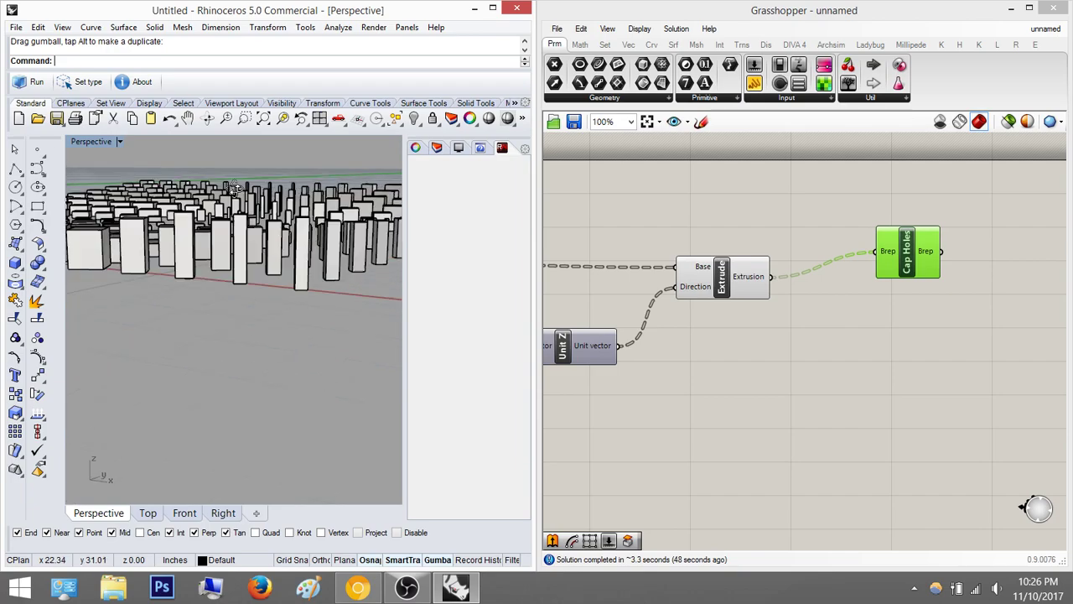
{"action": "right_click_drag", "start_coordinate": [245, 247], "coordinate": [254, 268]}
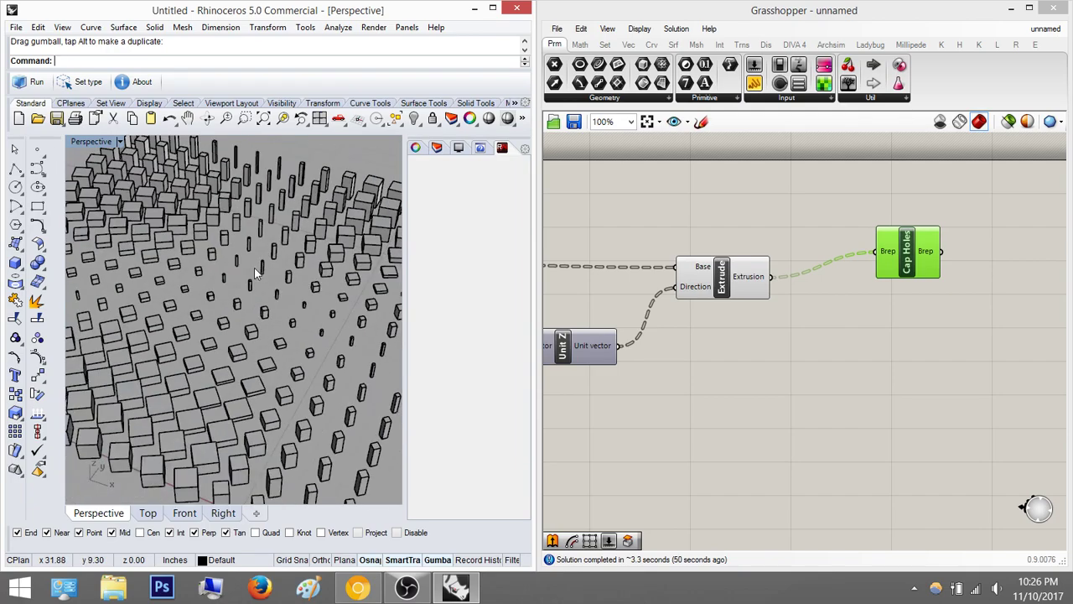
{"action": "scroll", "coordinate": [255, 268], "scroll_direction": "down", "scroll_amount": 3}
{"action": "left_click", "coordinate": [724, 344]}
{"action": "right_click_drag", "start_coordinate": [681, 363], "coordinate": [779, 331]}
{"action": "scroll", "coordinate": [778, 336], "scroll_direction": "down", "scroll_amount": 8}
{"action": "right_click_drag", "start_coordinate": [696, 282], "coordinate": [608, 319]}
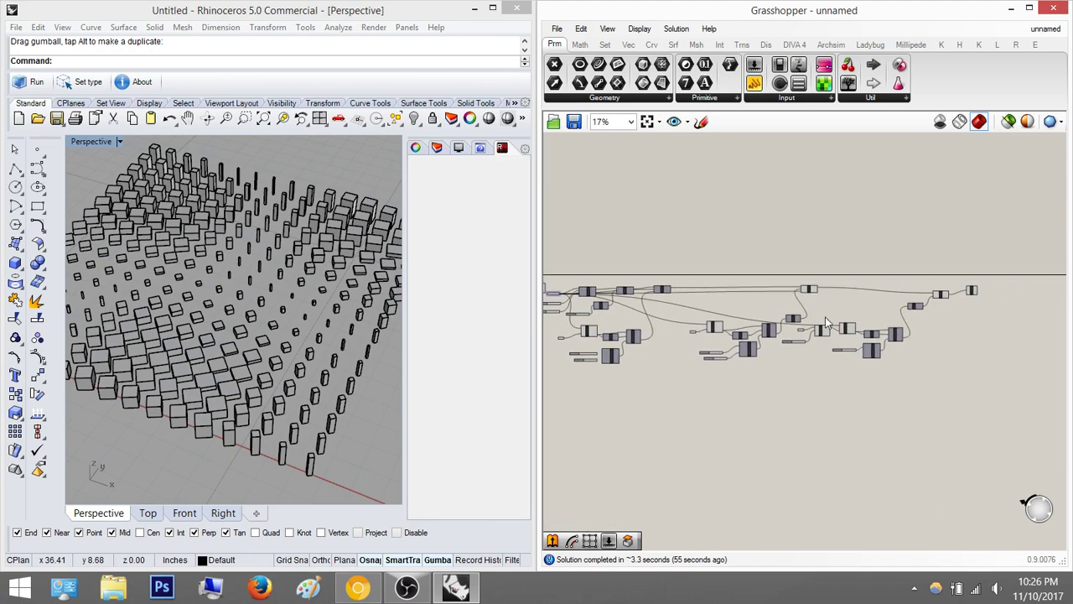
{"action": "scroll", "coordinate": [825, 317], "scroll_direction": "up", "scroll_amount": 3}
{"action": "right_click_drag", "start_coordinate": [825, 317], "coordinate": [707, 332]}
{"action": "right_click_drag", "start_coordinate": [402, 323], "coordinate": [280, 319]}
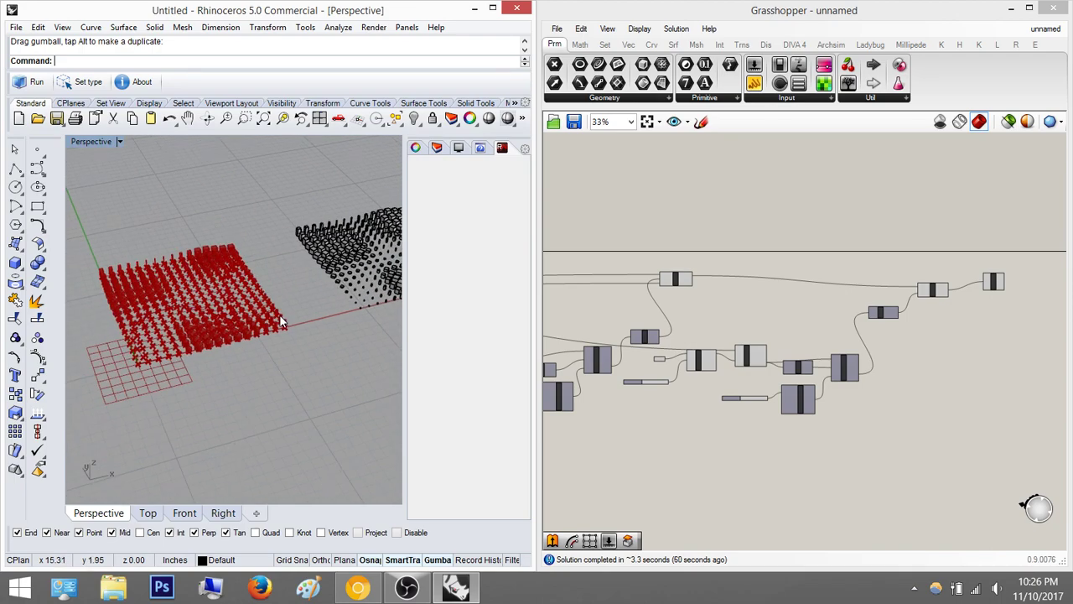